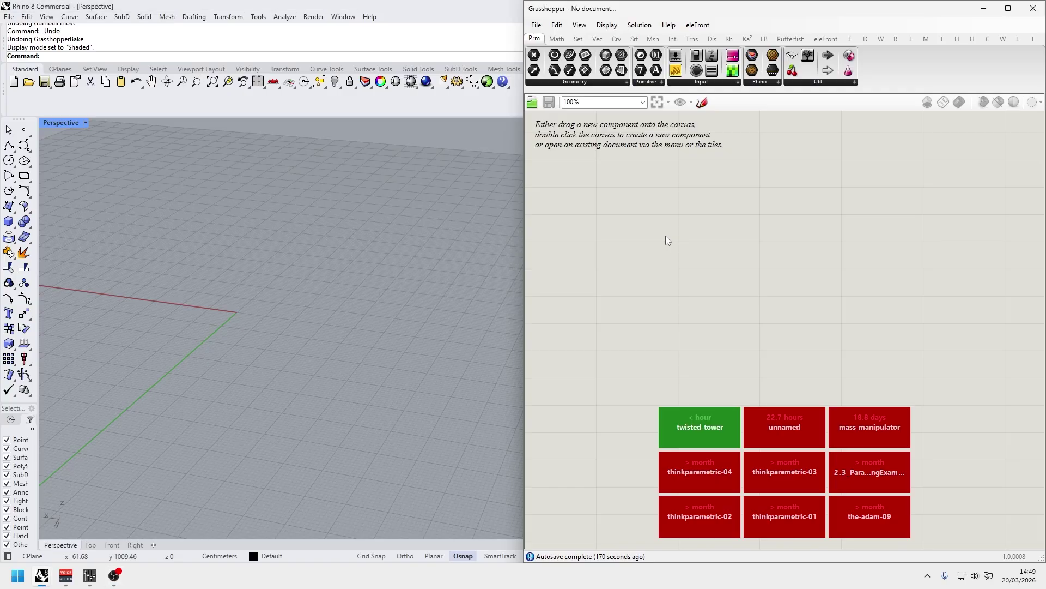
Add a Series component to the empty Grasshopper canvas and place it with room for its inputs.
double_click(666, 236)
text(series)
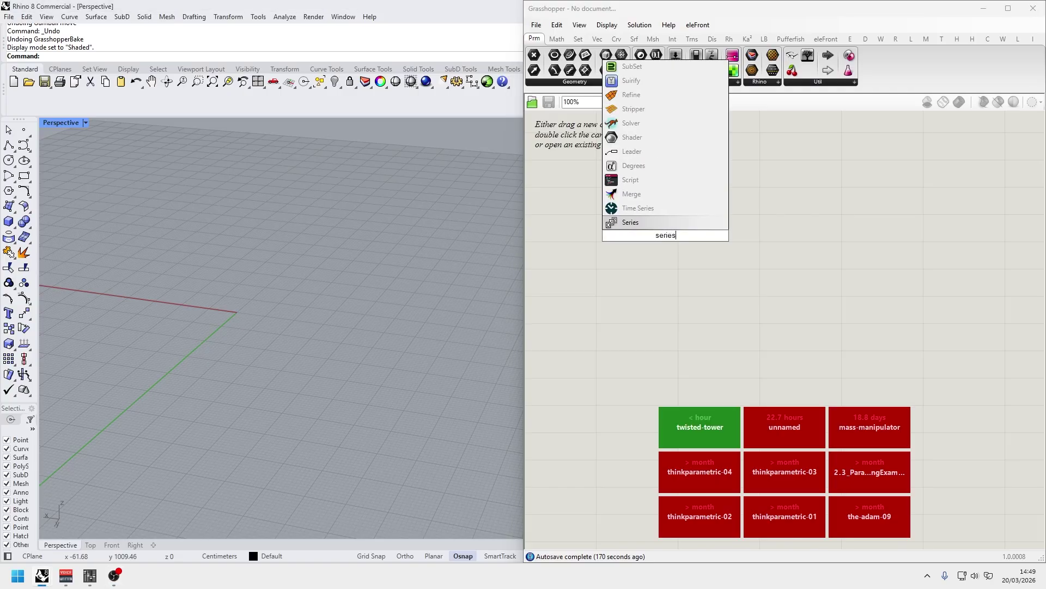
key(Return)
drag(666, 235, 756, 247)
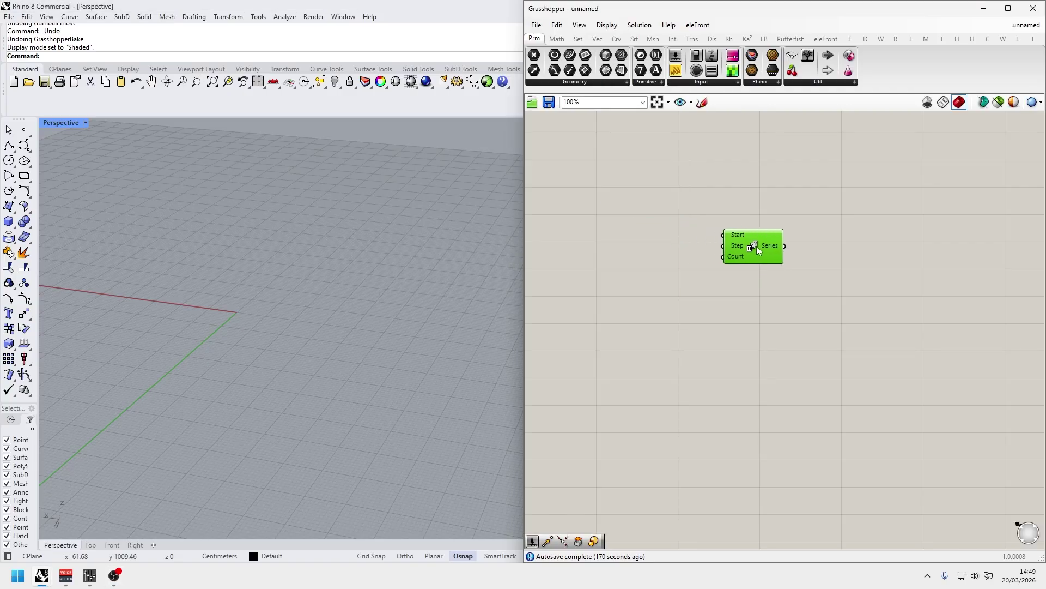
Add number sliders set to 0, 4 and 20 and wire them to the Series component's Start, Step and Count inputs.
double_click(614, 224)
text(0)
key(Return)
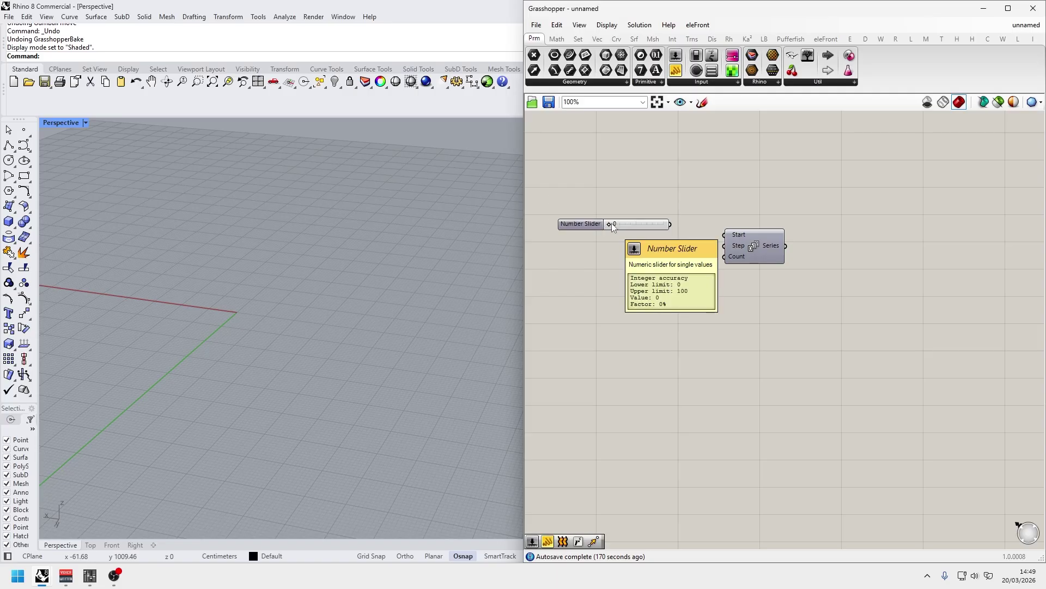
double_click(661, 245)
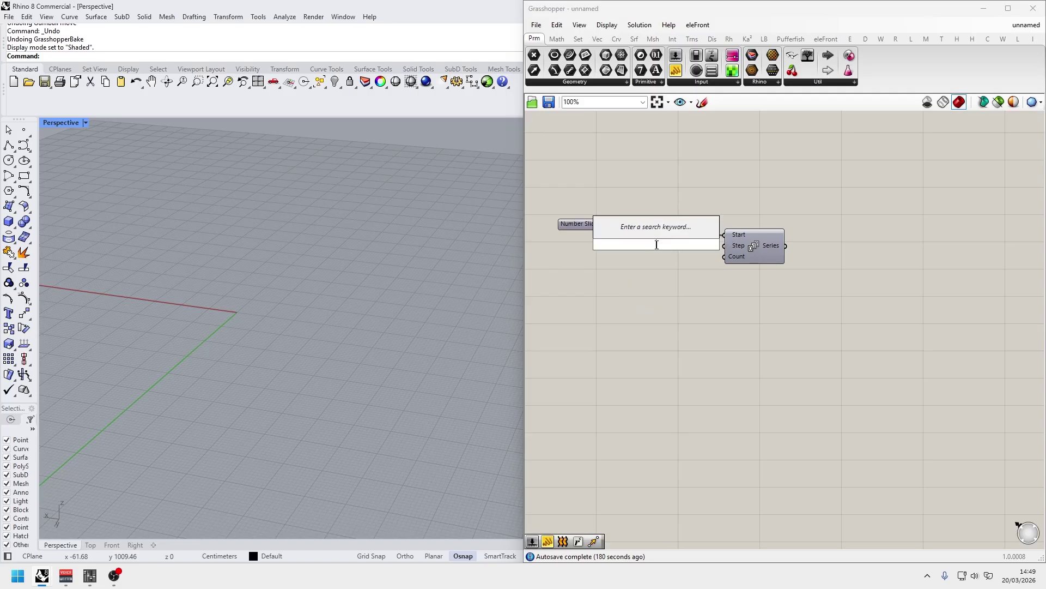
text(4)
key(Return)
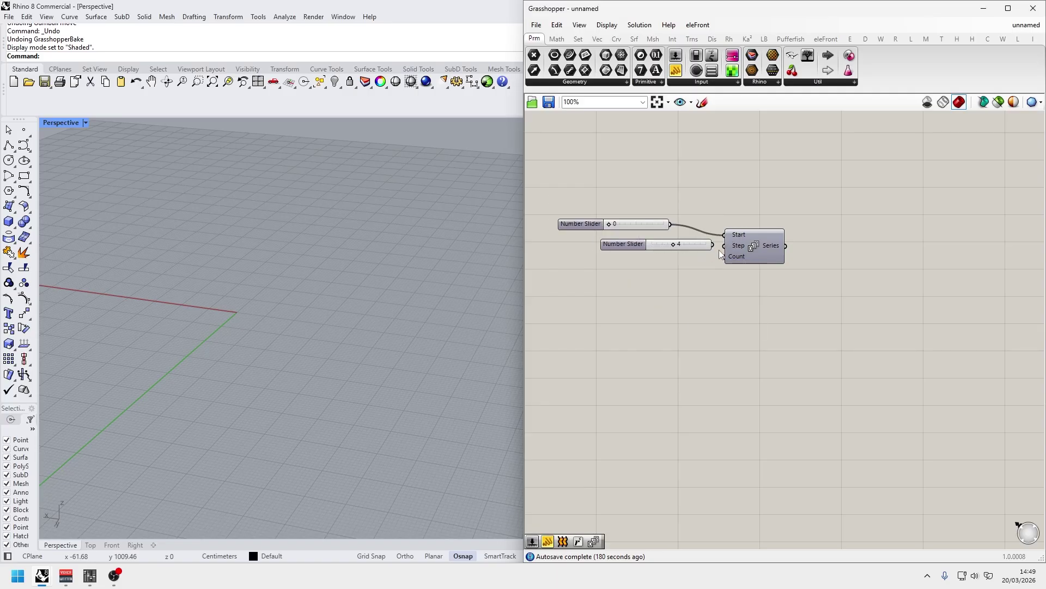
mouse_move(713, 244)
mouse_down()
mouse_move(724, 245)
mouse_move(665, 246)
mouse_move(661, 264)
mouse_move(716, 259)
mouse_up()
double_click(656, 260)
text(20)
key(Return)
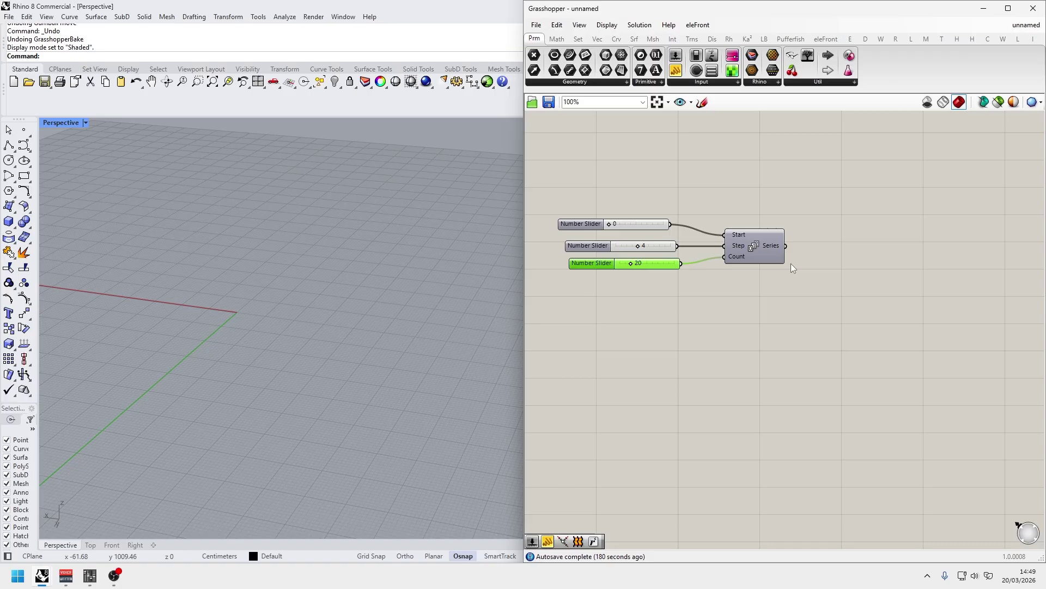
Add a Numbers to Points component after the Series and wire the Series output to its Numbers input.
right_drag(792, 267, 749, 281)
double_click(779, 267)
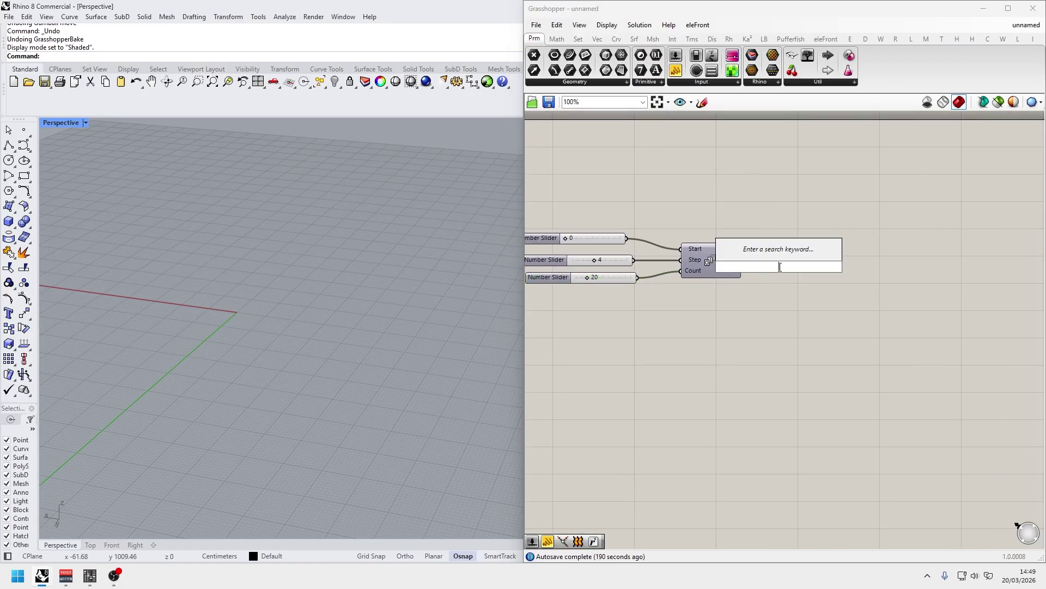
text(number to po)
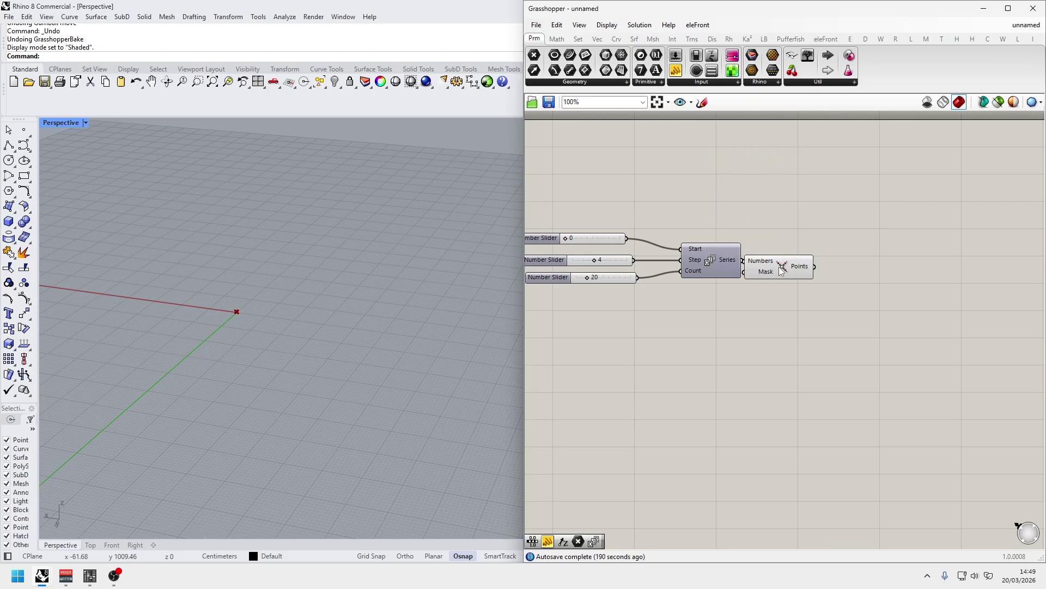
key(Return)
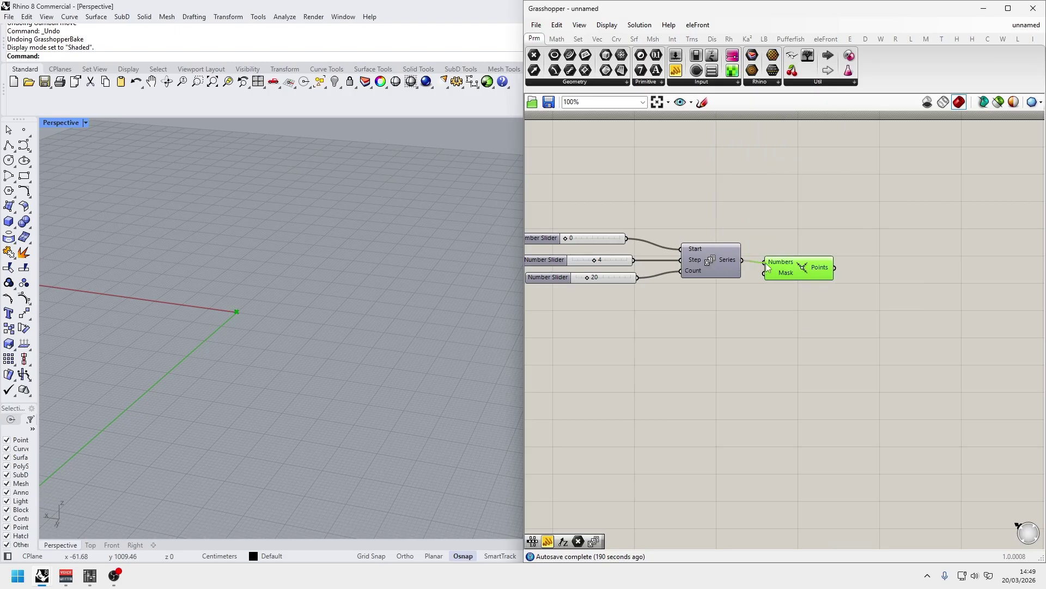
drag(767, 263, 766, 263)
drag(783, 267, 796, 269)
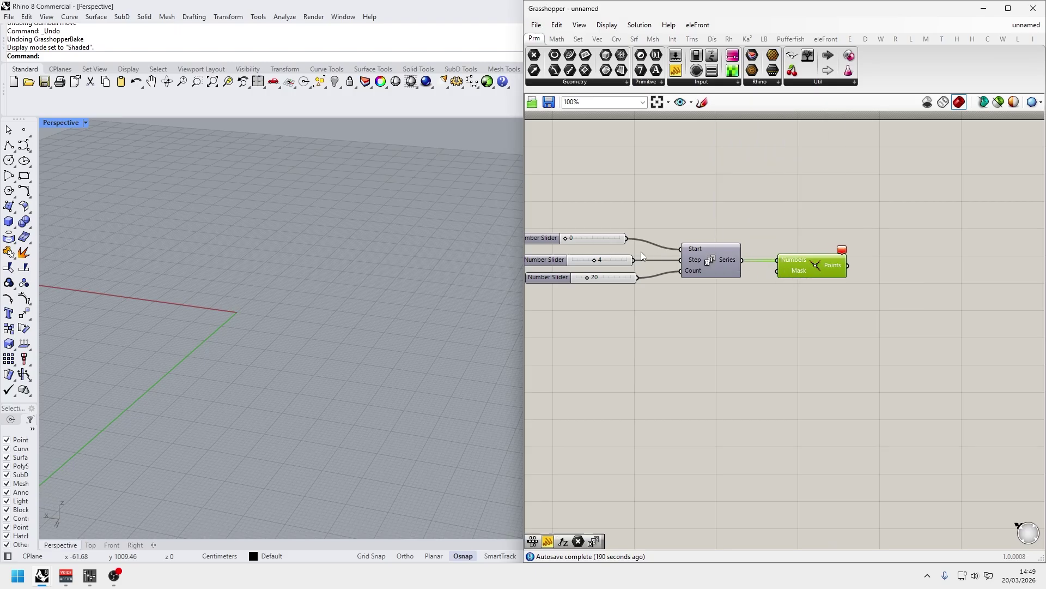
Check the Series output values in a temporary panel, and delete that panel.
double_click(708, 316)
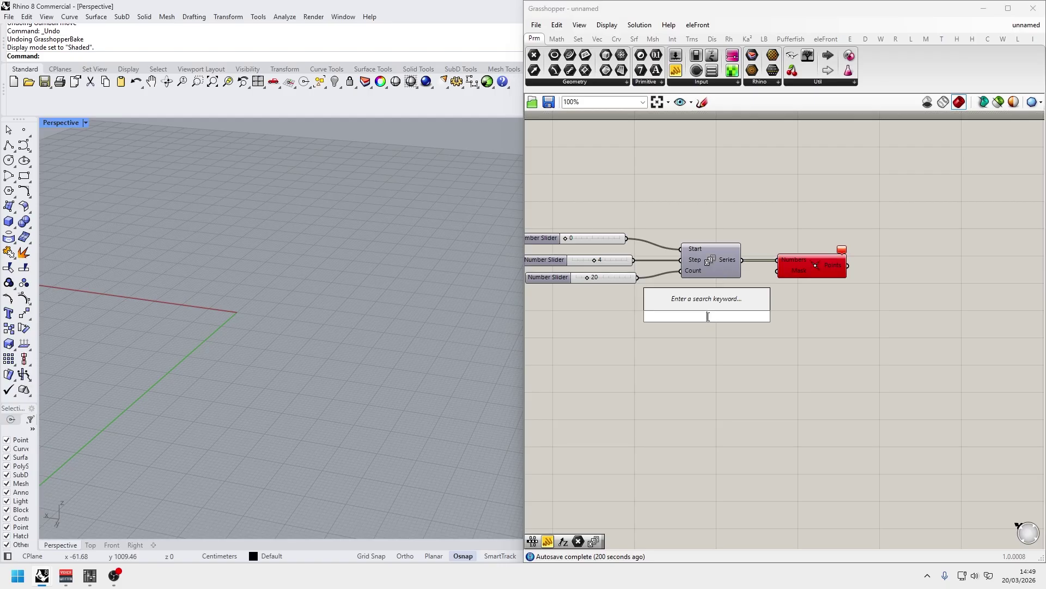
text(panel)
key(Return)
drag(743, 263, 677, 332)
click(698, 339)
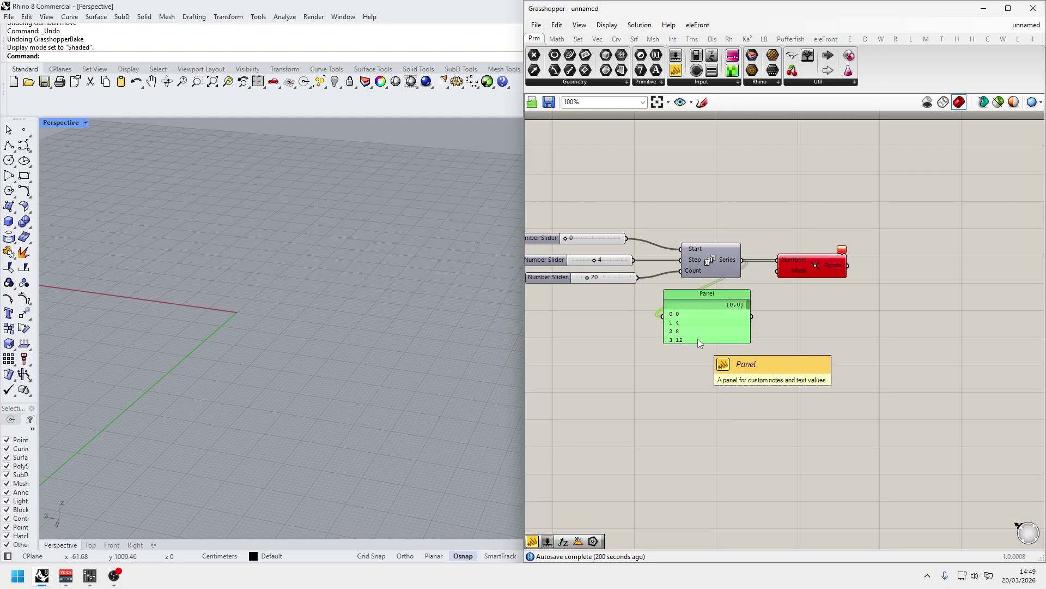
key(Delete)
Add a panel containing the text z and wire it to the Mask input of Numbers to Points.
double_click(718, 304)
text(/)
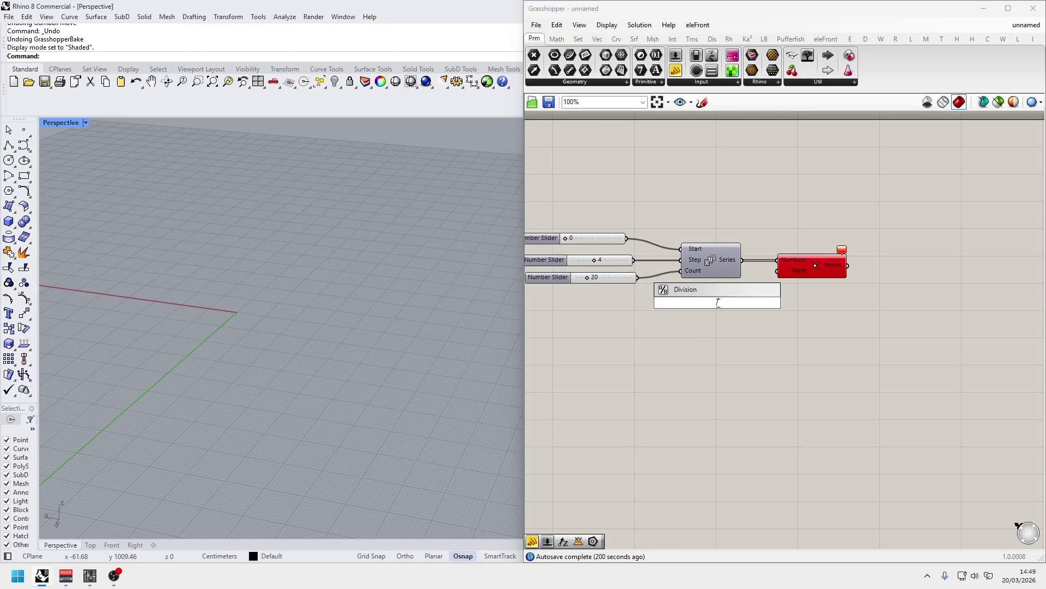
text(/z)
key(Return)
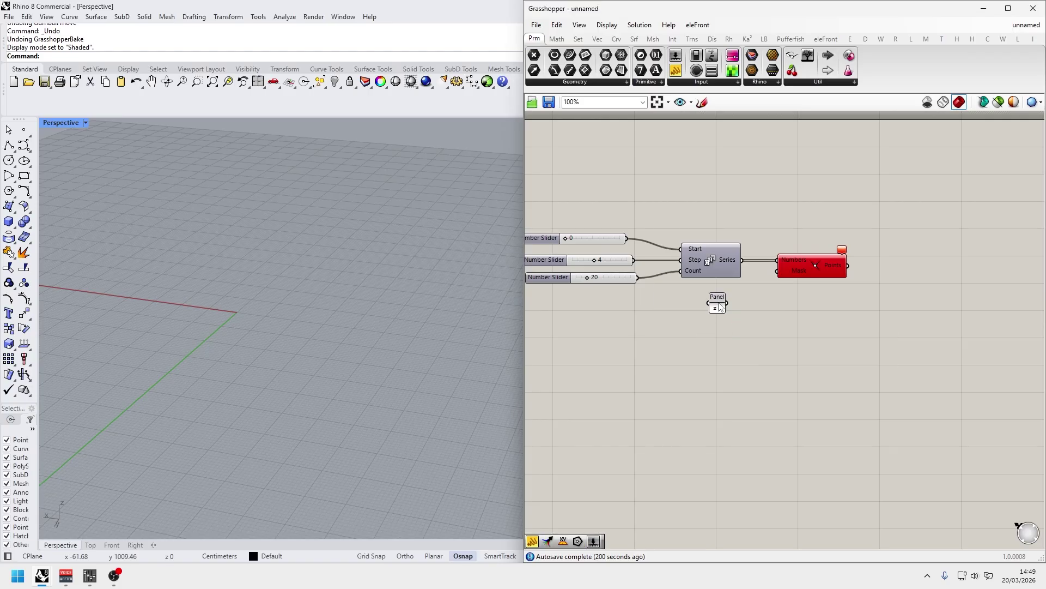
drag(728, 304, 778, 271)
Inspect the generated point coordinates in a temporary panel wired to the Points output, and delete that panel.
double_click(852, 302)
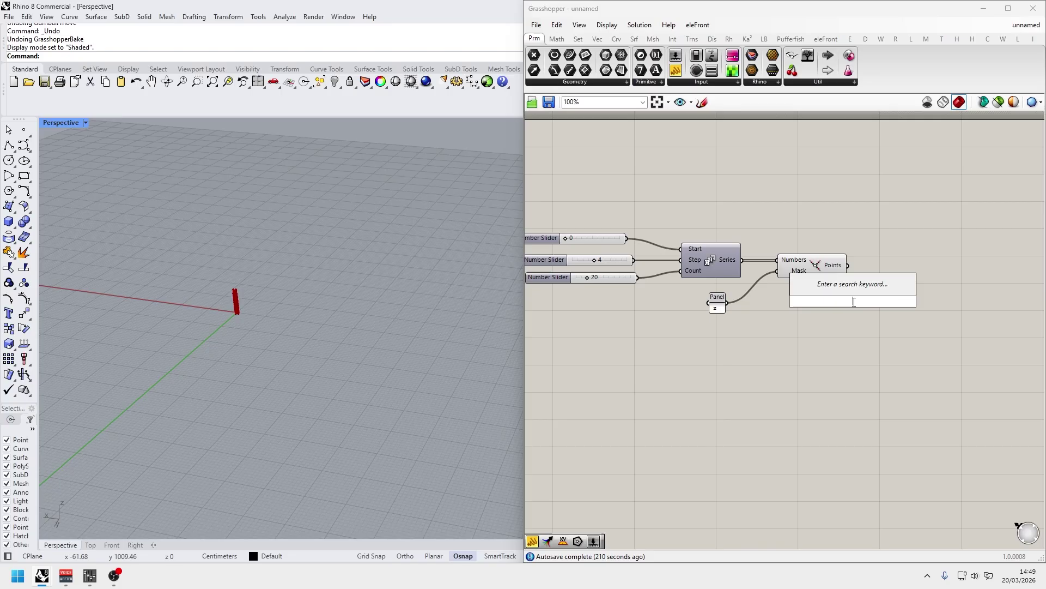
text(//)
key(Return)
drag(849, 265, 854, 434)
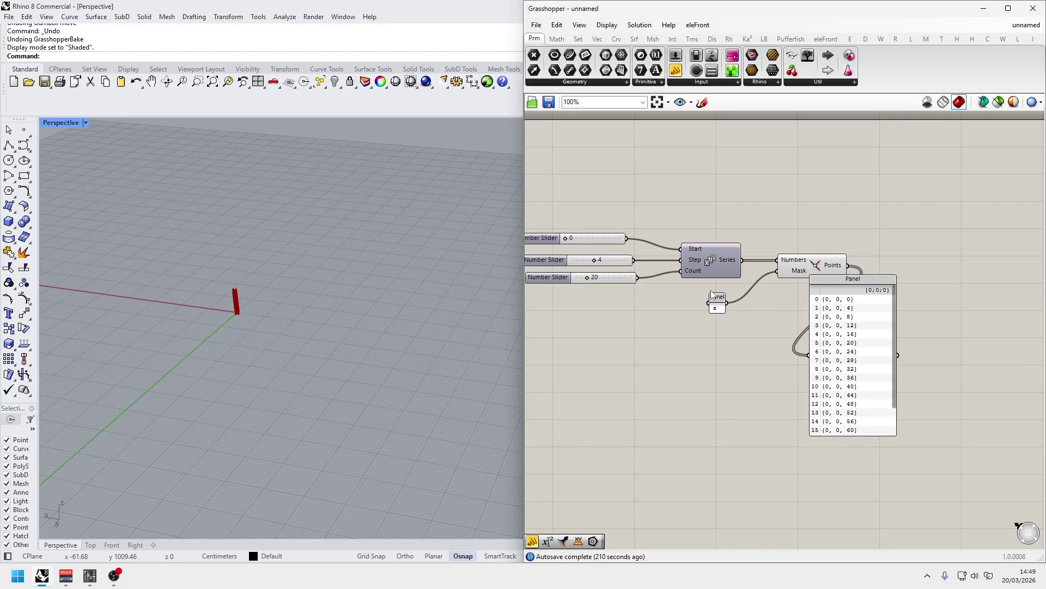
drag(614, 244, 629, 247)
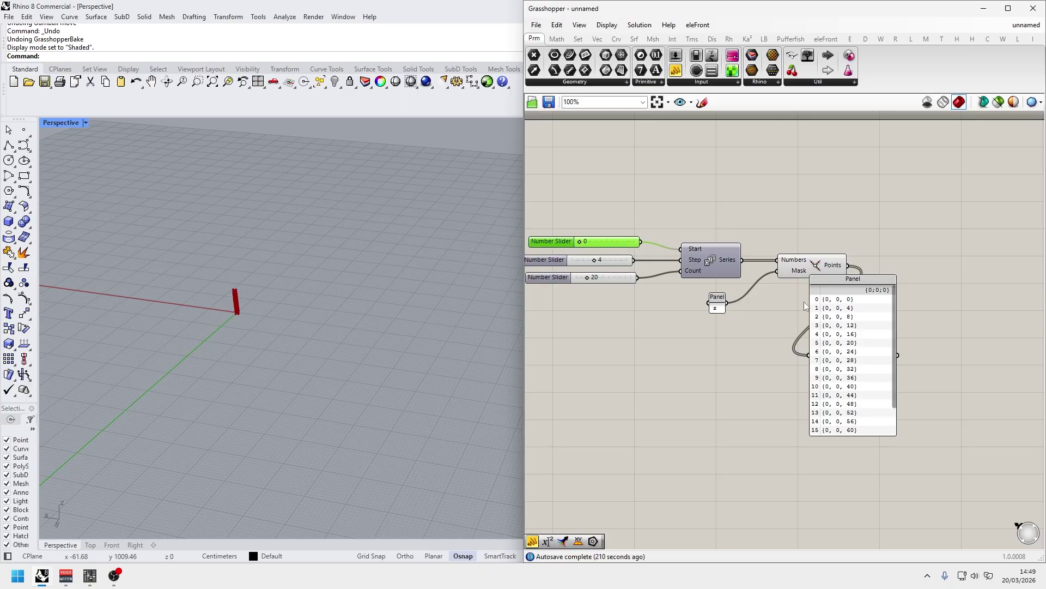
scroll(854, 316, up, 5)
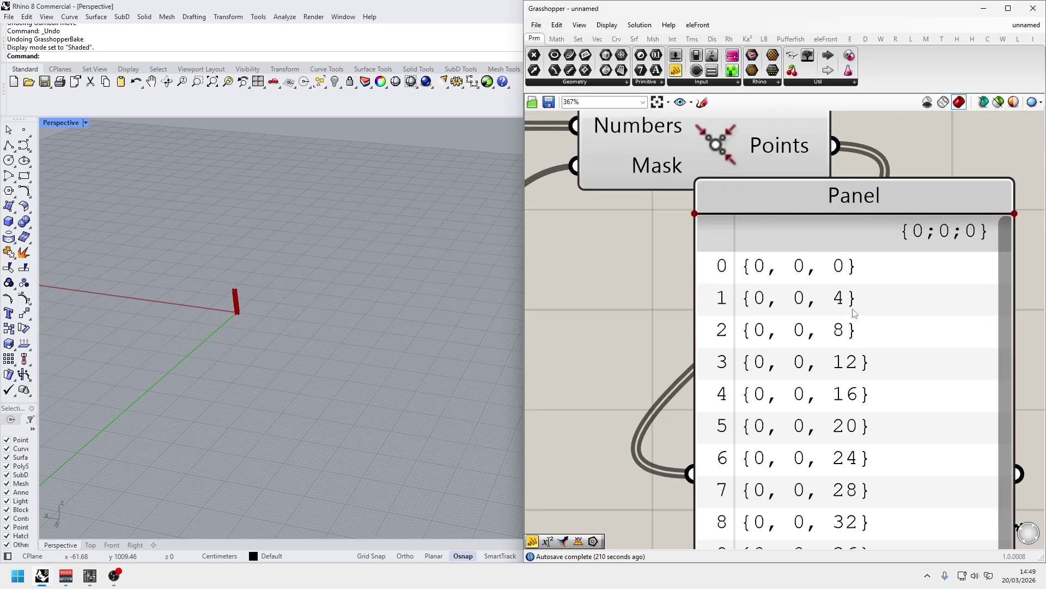
scroll(843, 303, down, 5)
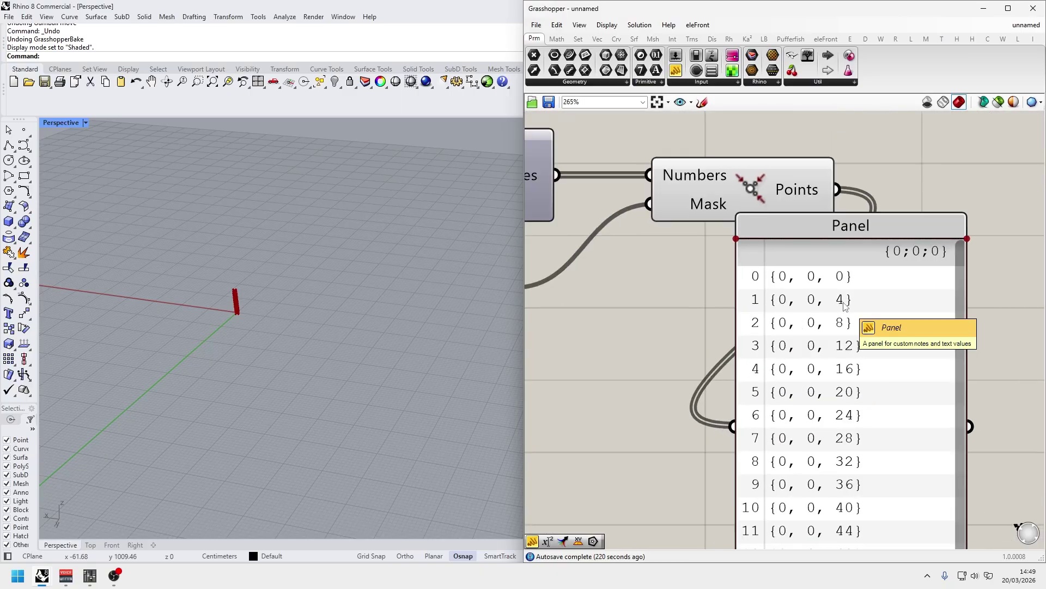
click(837, 304)
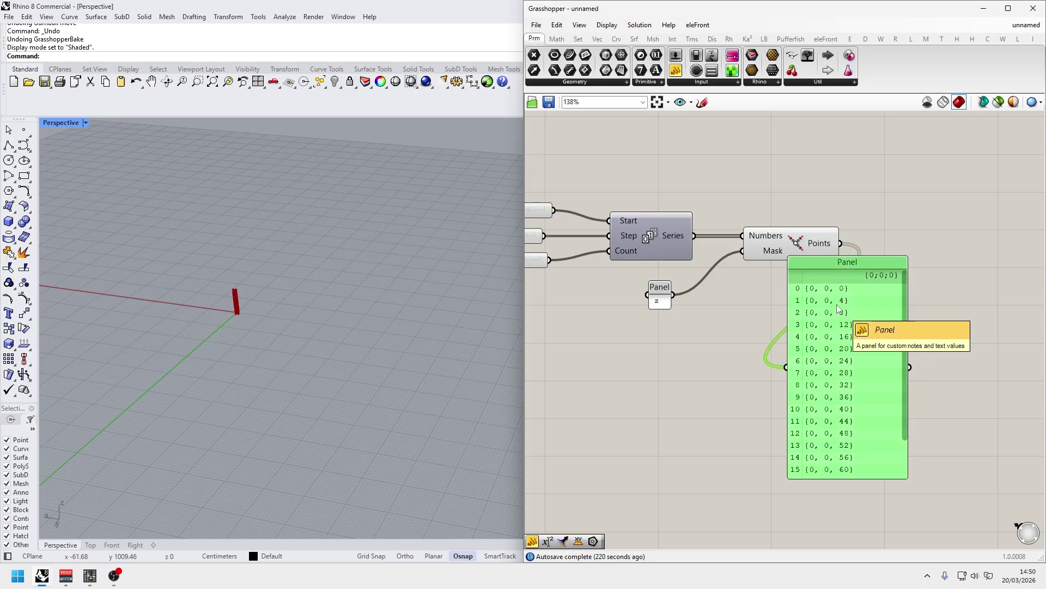
key(Delete)
Add an XY Plane component and wire the Points output to its Origin input.
scroll(239, 298, up, 10)
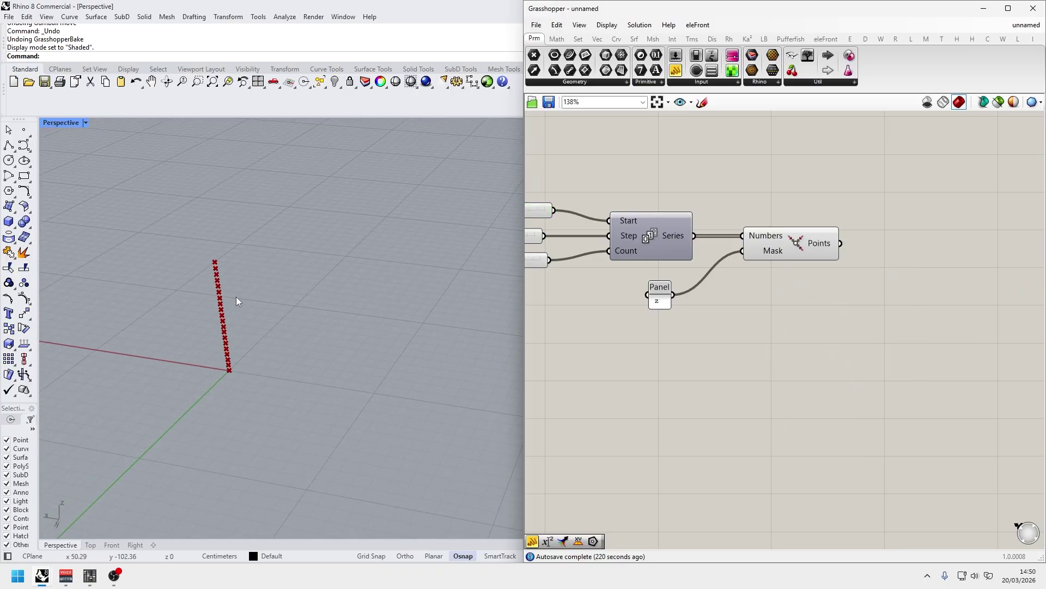
shift+right_drag(231, 301, 302, 306)
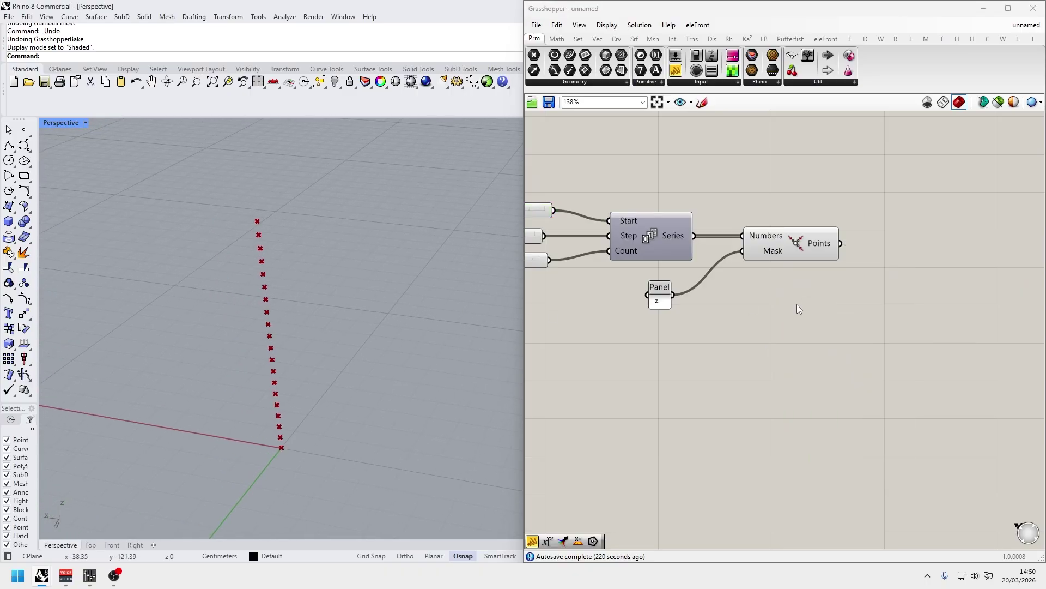
right_drag(858, 297, 748, 313)
double_click(793, 264)
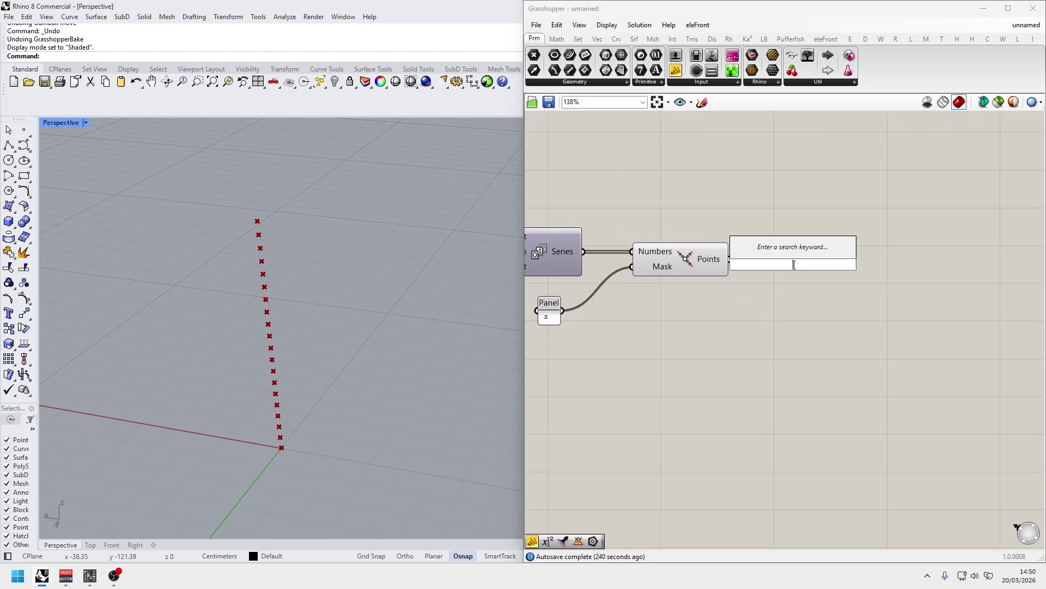
text(xy)
key(Return)
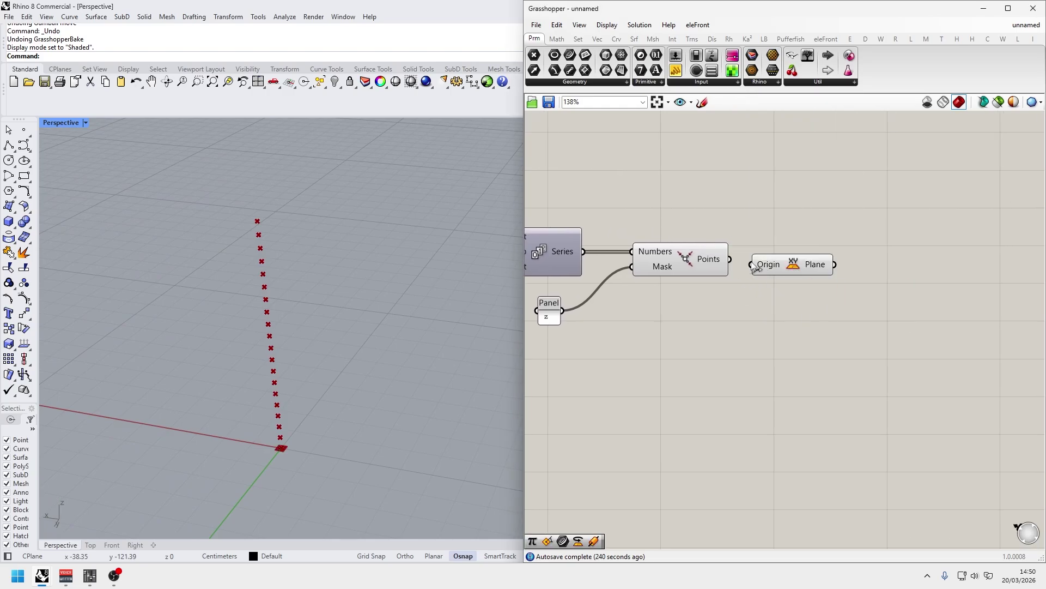
drag(736, 266, 800, 261)
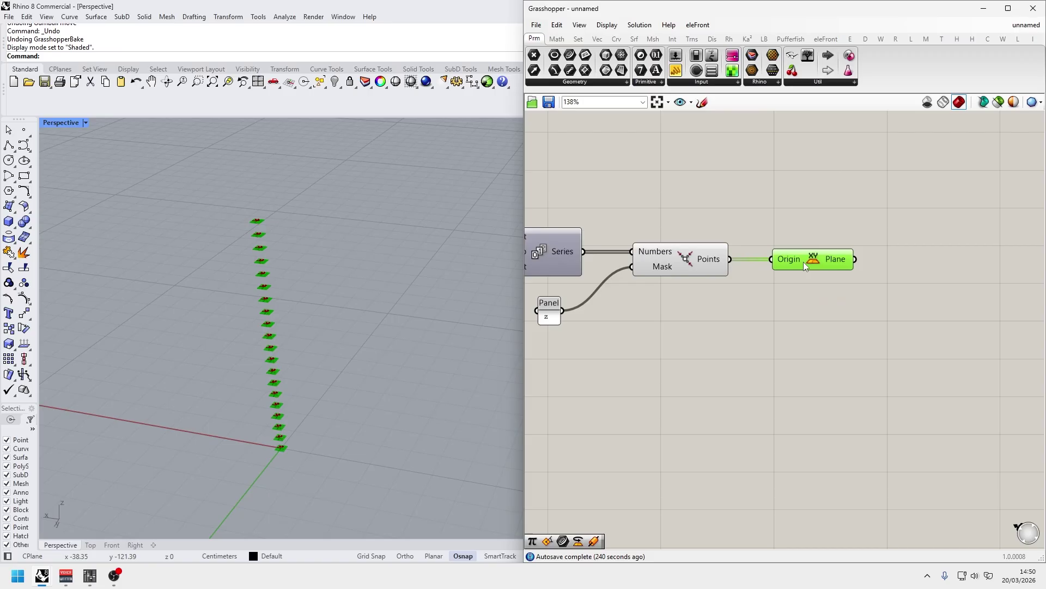
Add a Rotate Plane component and wire the XY Plane output to its Plane input.
scroll(279, 447, up, 5)
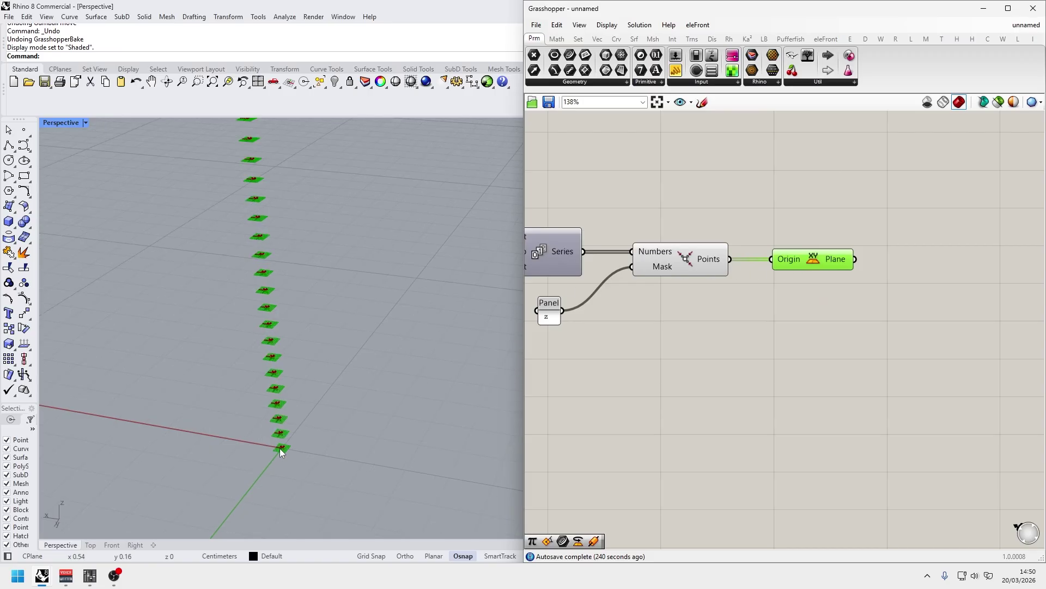
scroll(279, 448, up, 3)
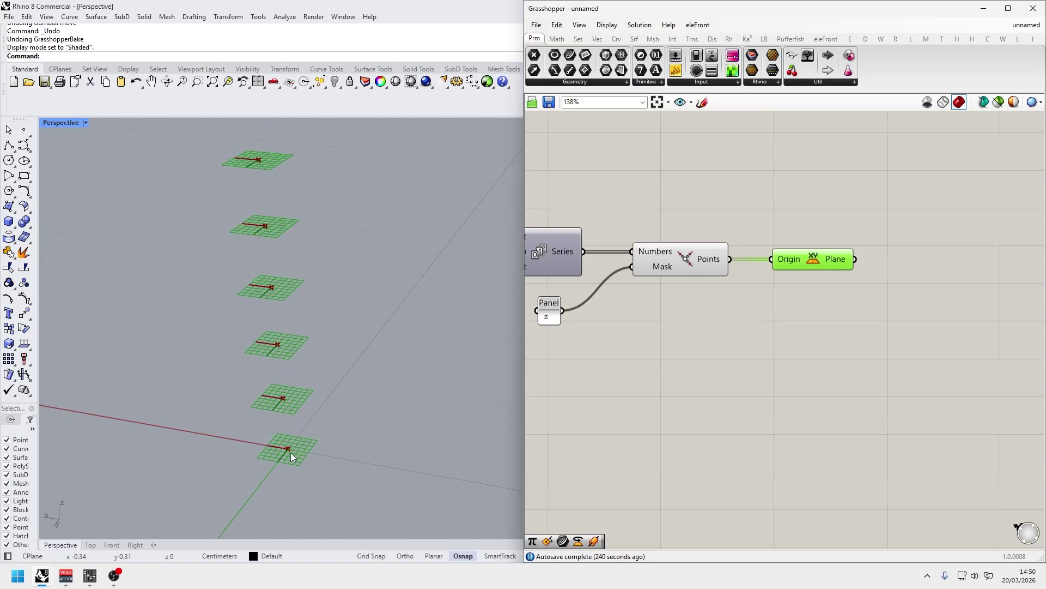
scroll(289, 452, down, 1)
scroll(290, 453, down, 5)
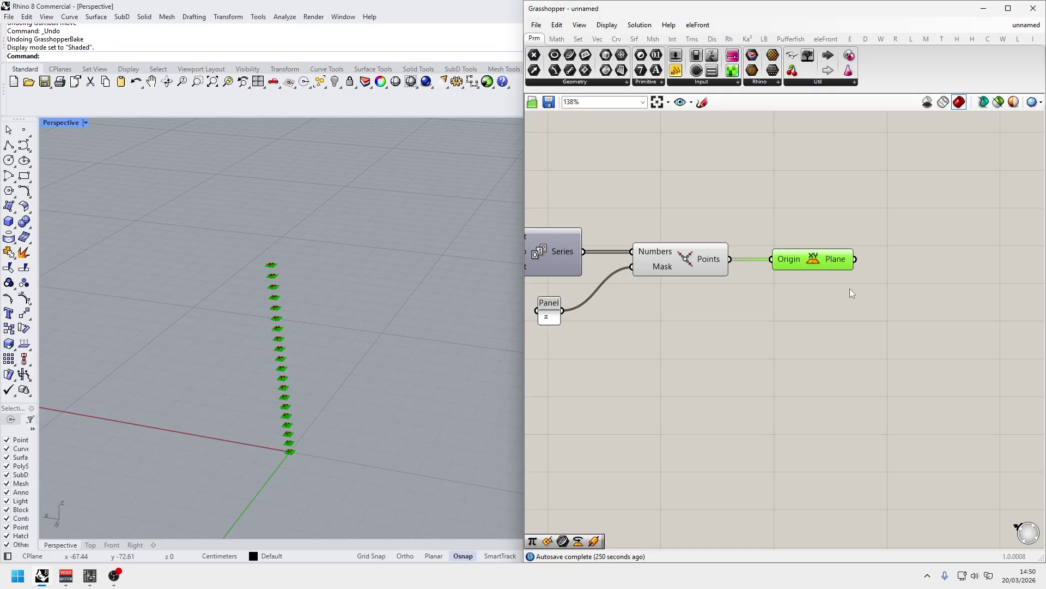
double_click(874, 286)
text(rotate)
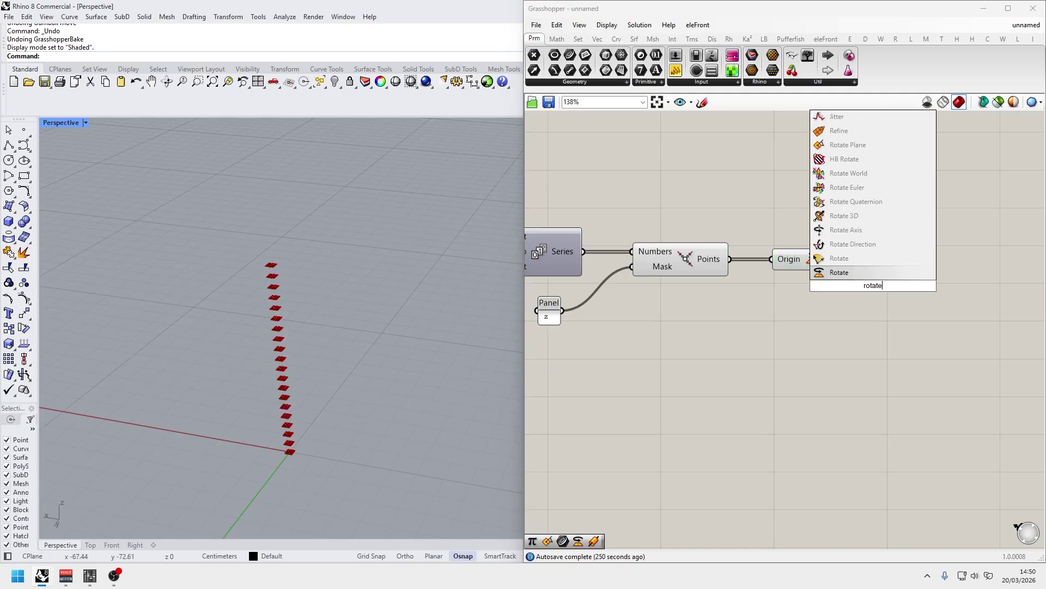
key(Up)
text(plane)
key(Return)
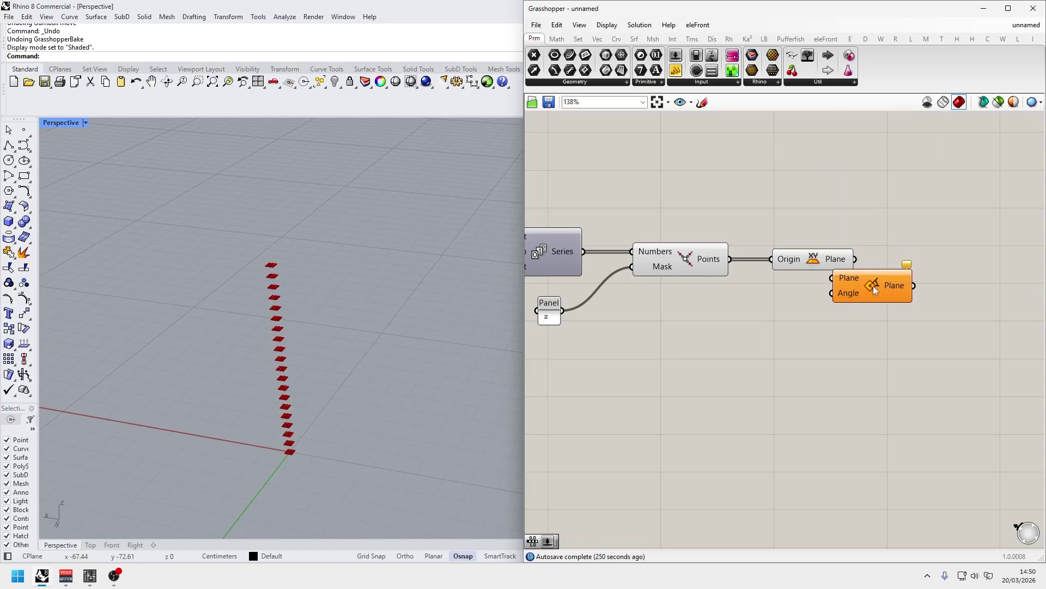
drag(875, 286, 923, 267)
drag(860, 265, 938, 264)
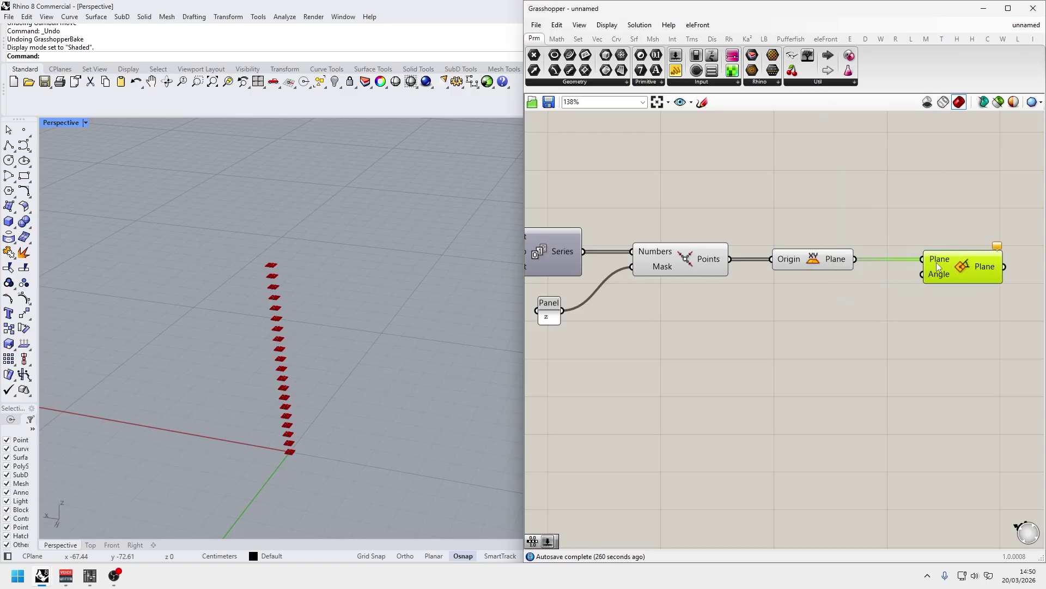
Add a number slider ranging from 0 to 360, set to 0, and place a Range component after it.
double_click(746, 303)
text(0)
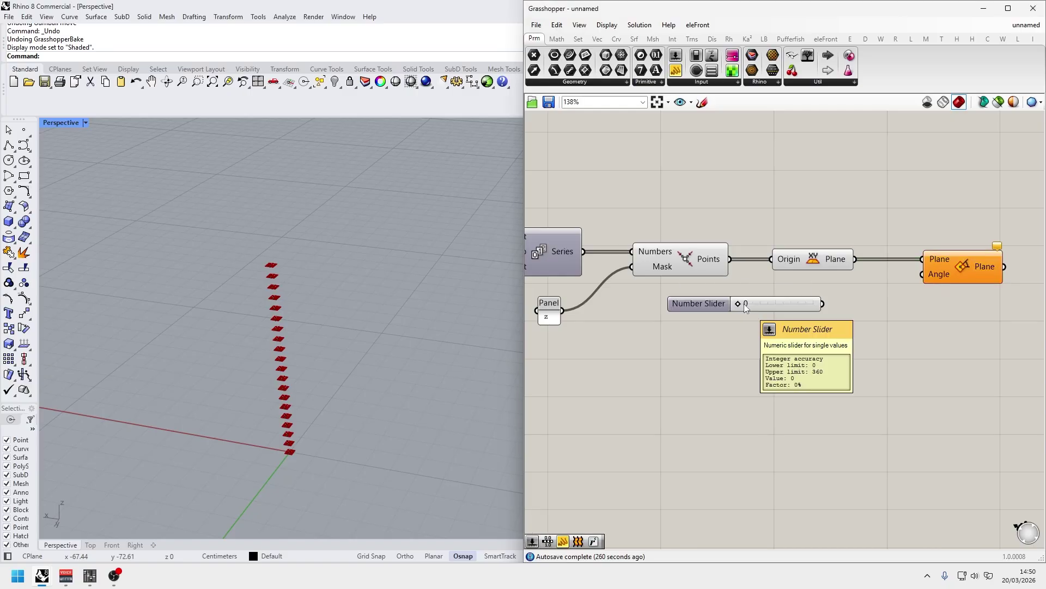
key(Return)
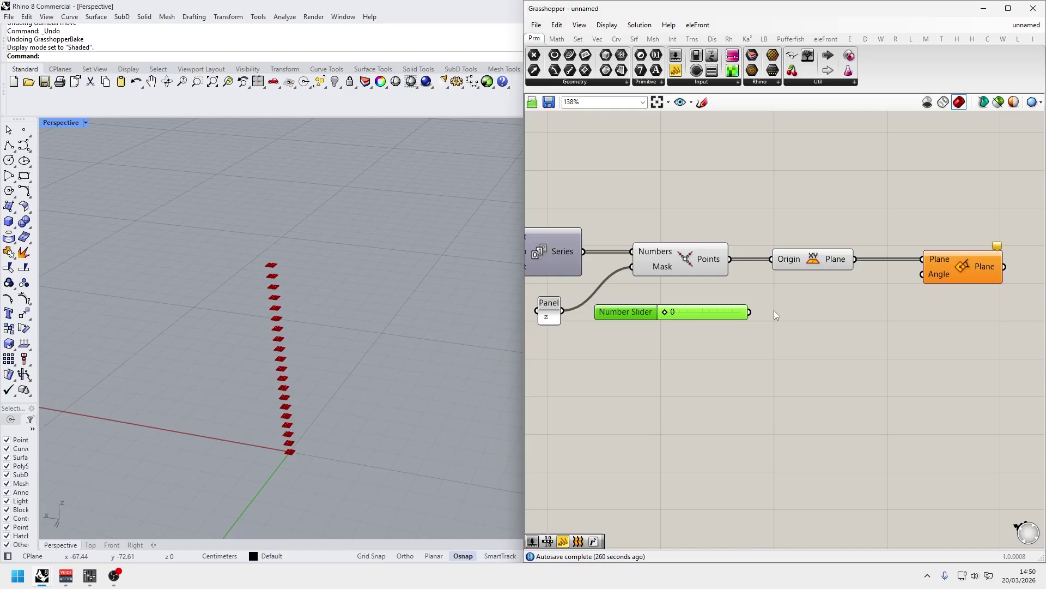
double_click(833, 306)
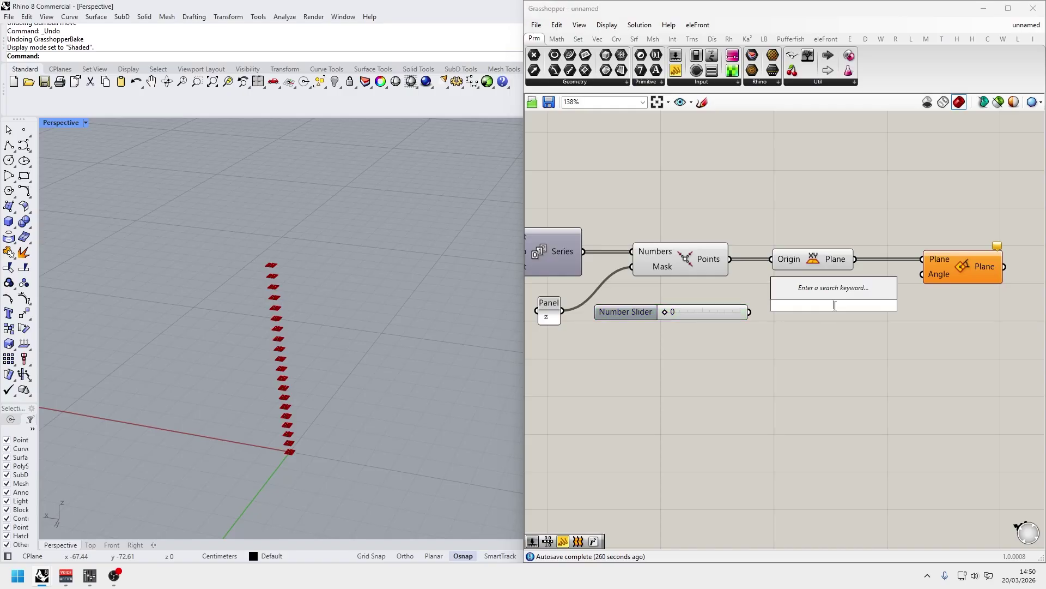
text(range)
key(Return)
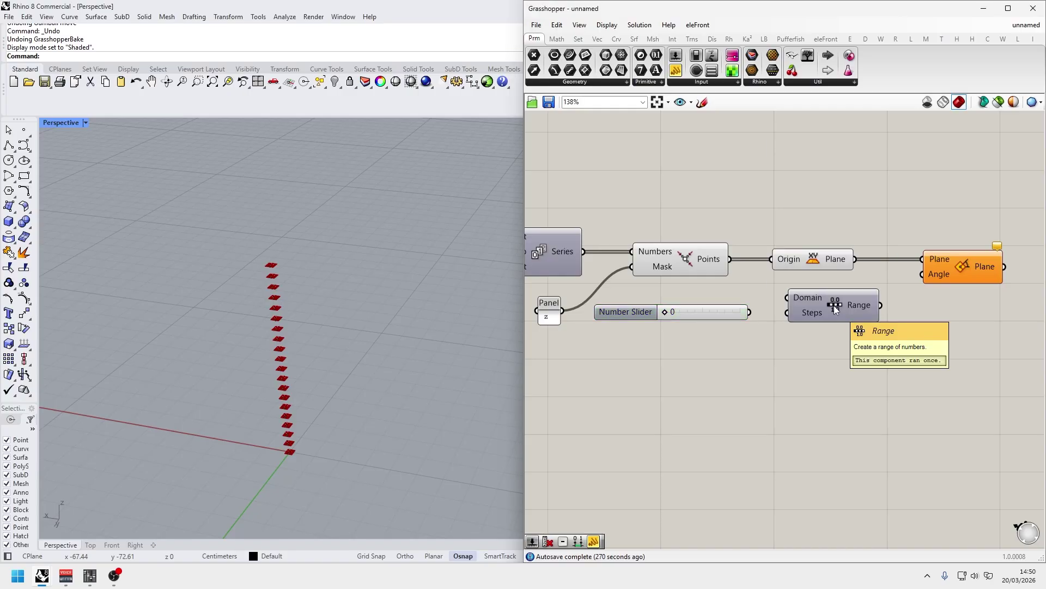
Wire the 0 to 360 slider to the Range's Domain input and add a Subtraction component below the Series.
mouse_move(730, 313)
mouse_down()
mouse_move(717, 298)
mouse_move(787, 298)
mouse_move(732, 299)
mouse_up()
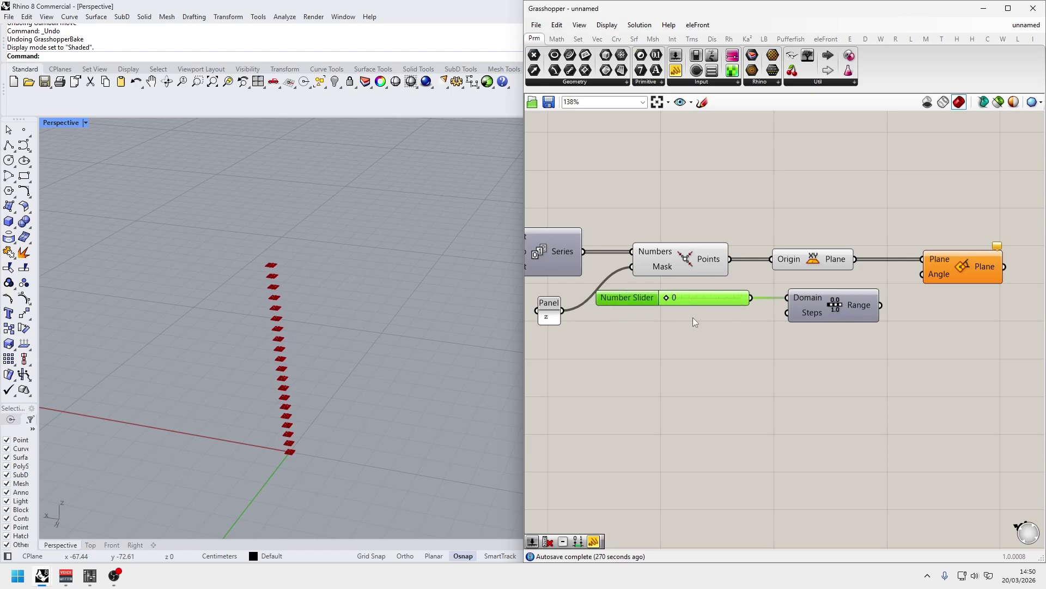
right_drag(733, 317, 907, 327)
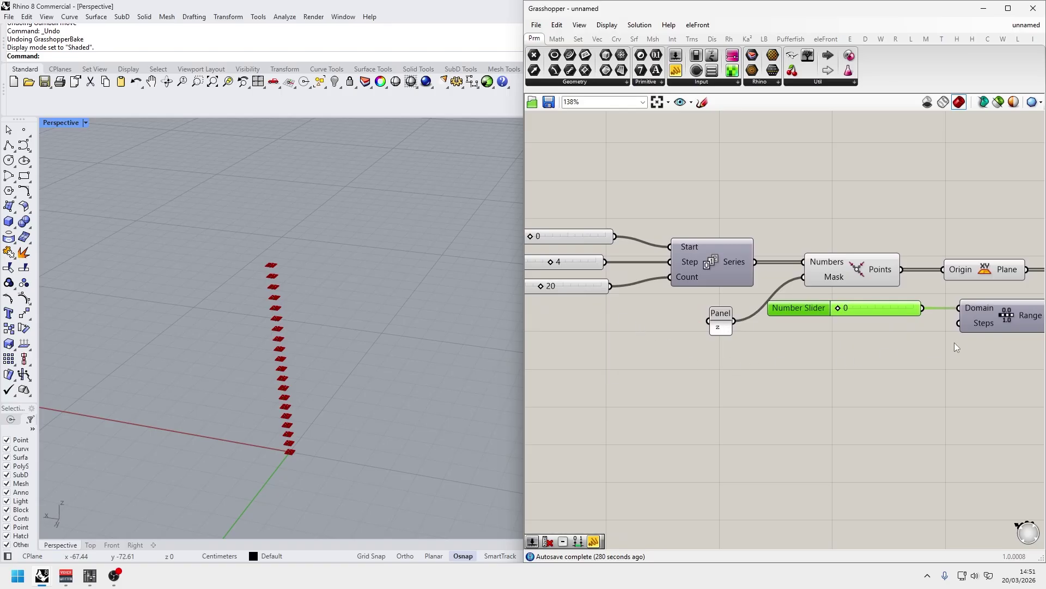
double_click(708, 361)
text(-)
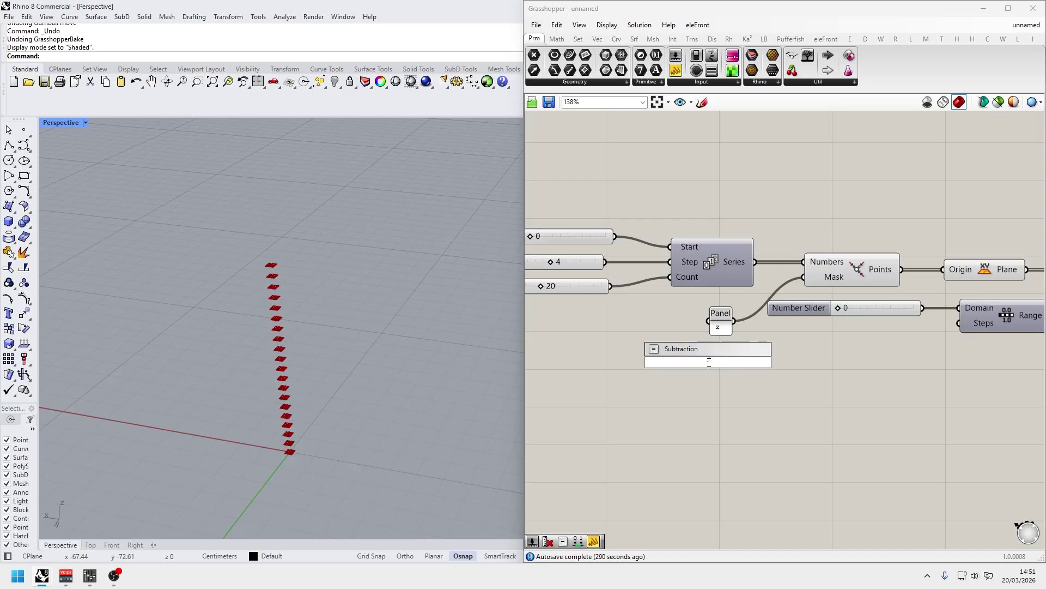
key(Return)
Subtract a new slider set to 1 from the Series count slider and wire the result to the Range's Steps input.
double_click(623, 395)
text(1)
key(Return)
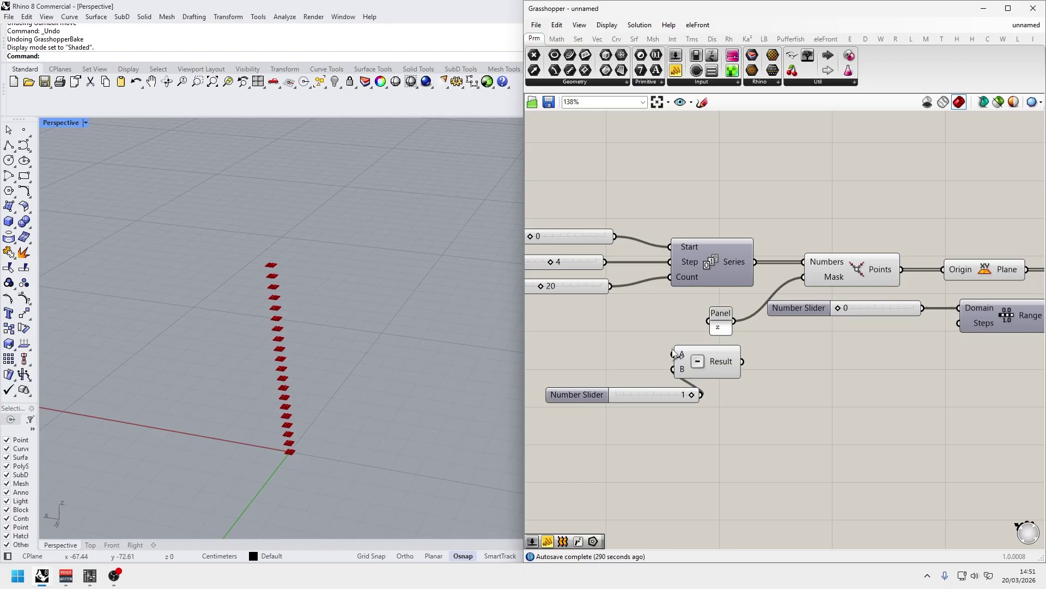
drag(674, 353, 610, 286)
drag(742, 361, 960, 323)
Add a Radians component between Range and Rotate Plane, feeding it the Range output and wiring it to the Angle input.
right_drag(971, 361, 639, 333)
click(783, 284)
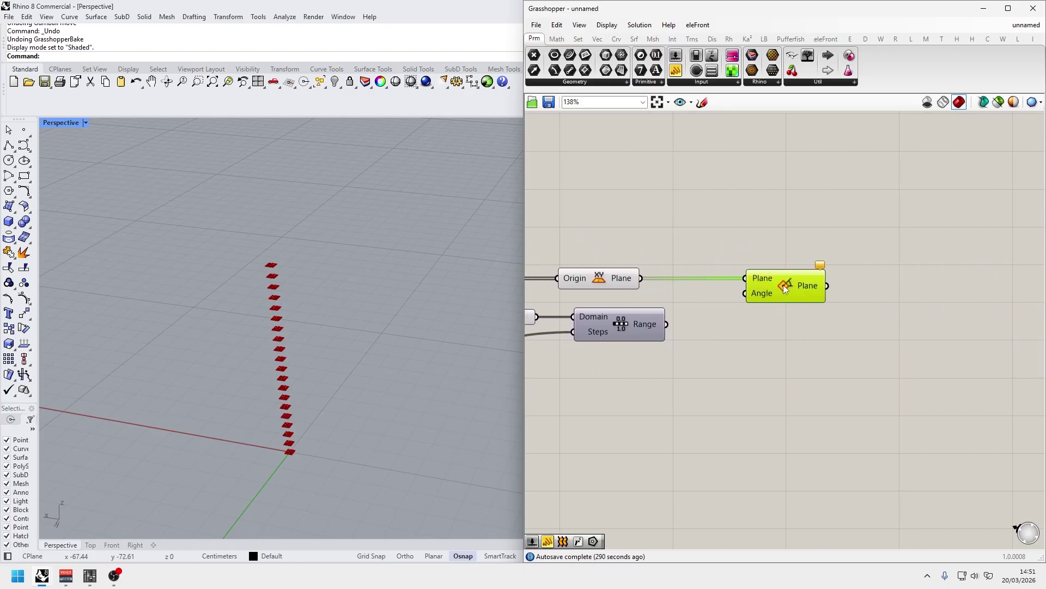
drag(783, 284, 835, 285)
double_click(755, 315)
text(radia)
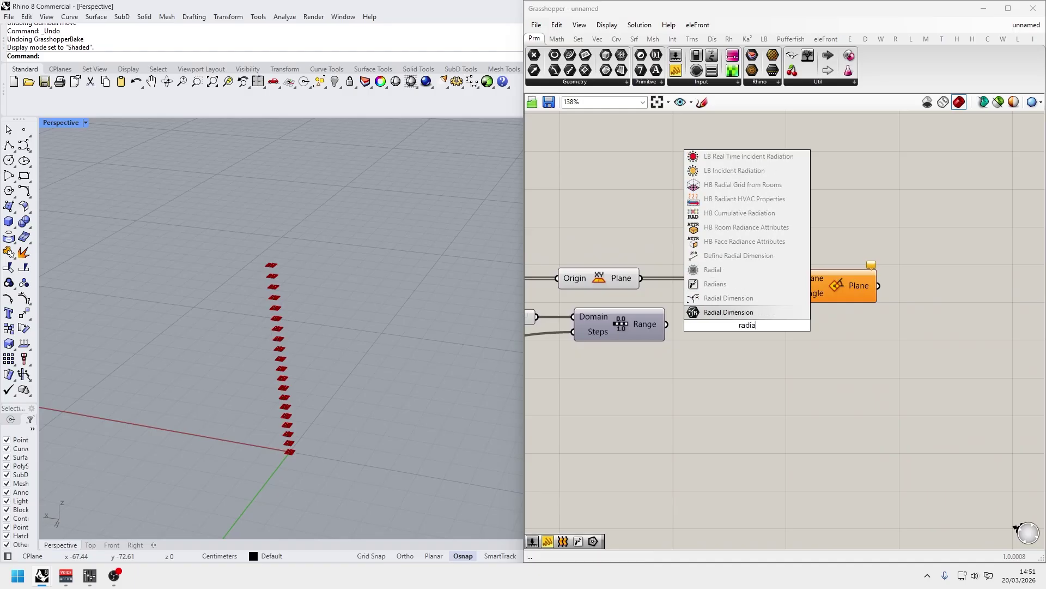
text(n)
key(Return)
drag(666, 324, 796, 294)
Turn off the preview of the XY Plane and Numbers to Points components and try the rotation slider, leaving it at 0.
right_drag(608, 278, 871, 315)
click(871, 315)
click(724, 309)
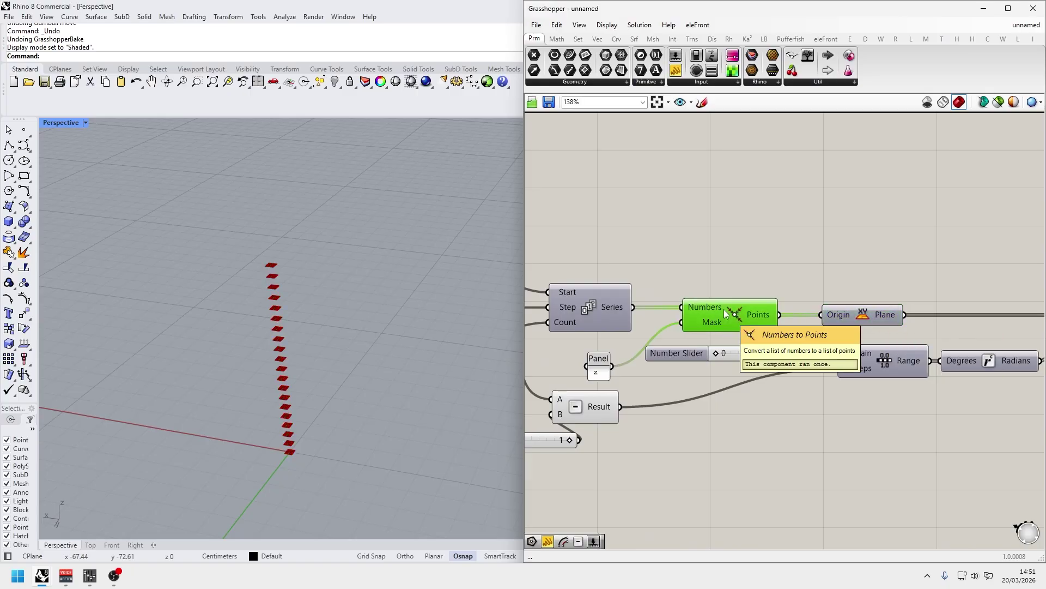
right_drag(855, 404, 833, 397)
scroll(650, 348, up, 2)
scroll(270, 336, up, 2)
scroll(271, 336, up, 1)
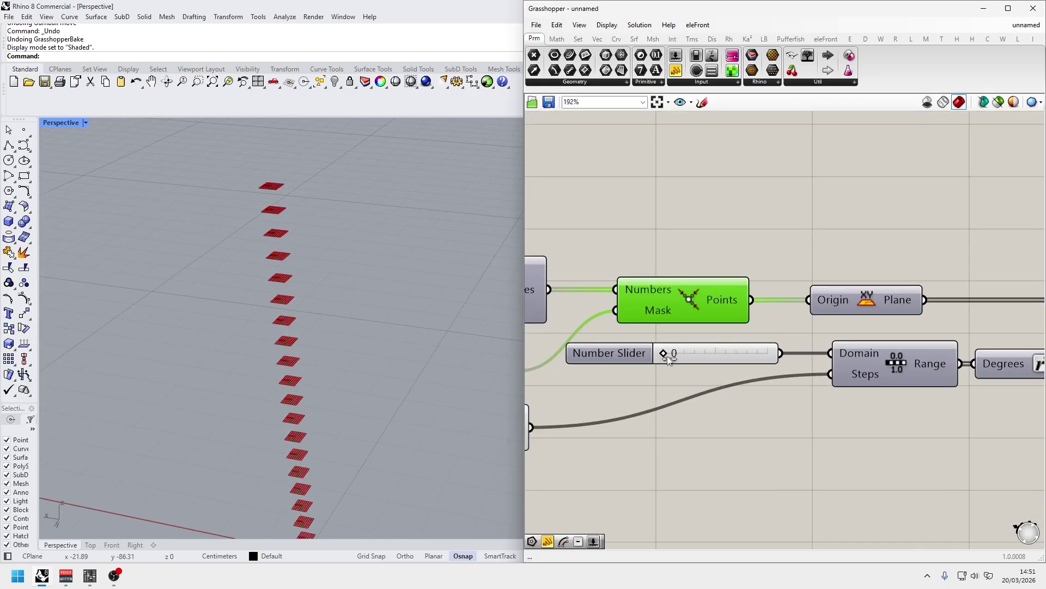
mouse_move(667, 356)
mouse_down()
mouse_move(771, 356)
mouse_move(663, 359)
mouse_up()
scroll(716, 360, down, 4)
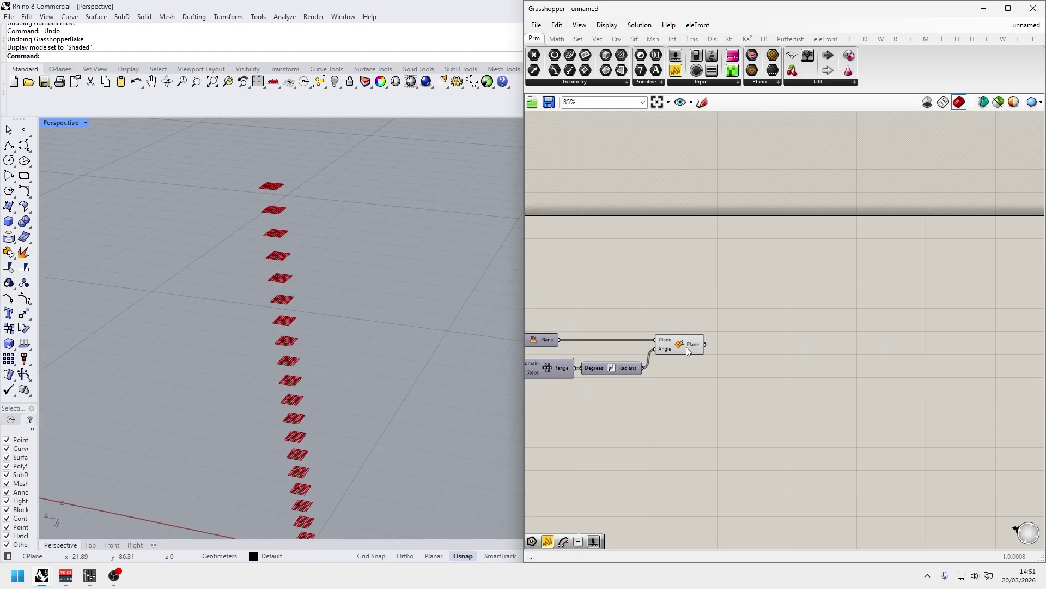
Add a Polygon component after Rotate Plane and wire the rotated planes to its Plane input.
scroll(686, 347, up, 3)
click(686, 347)
click(683, 378)
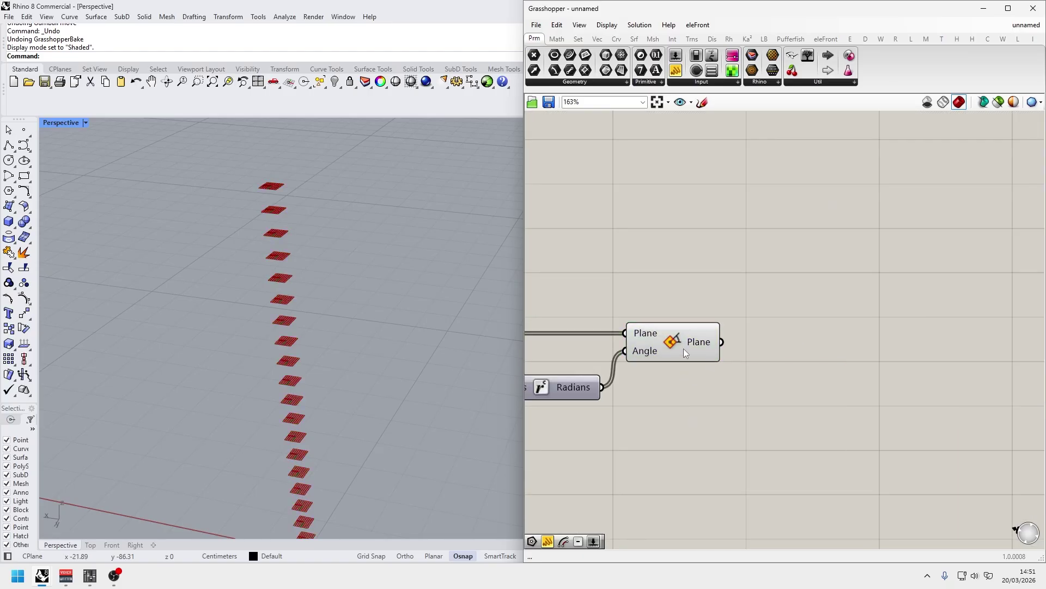
double_click(809, 350)
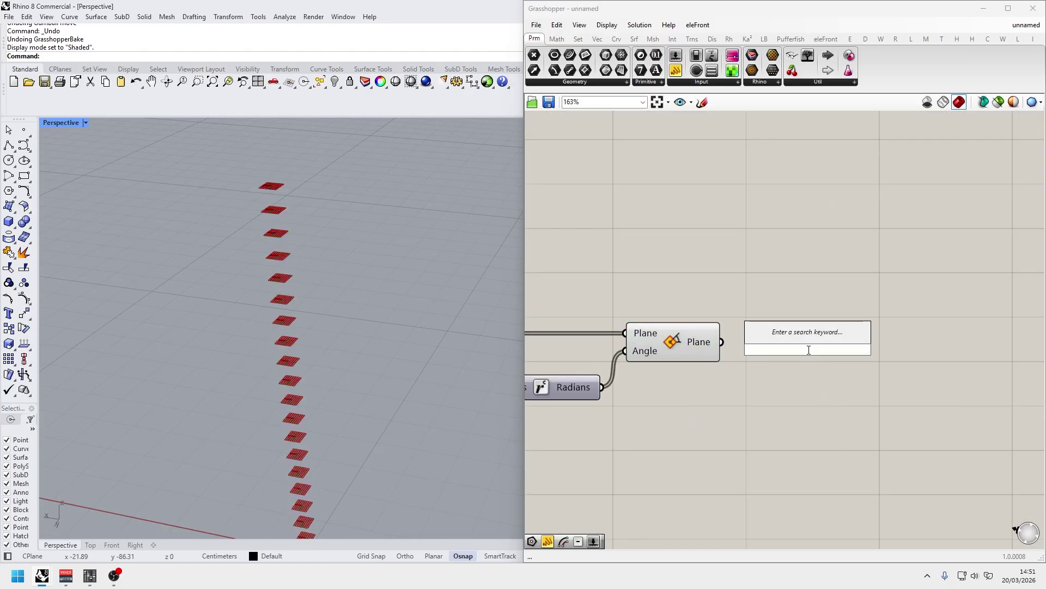
text(polygon)
key(Return)
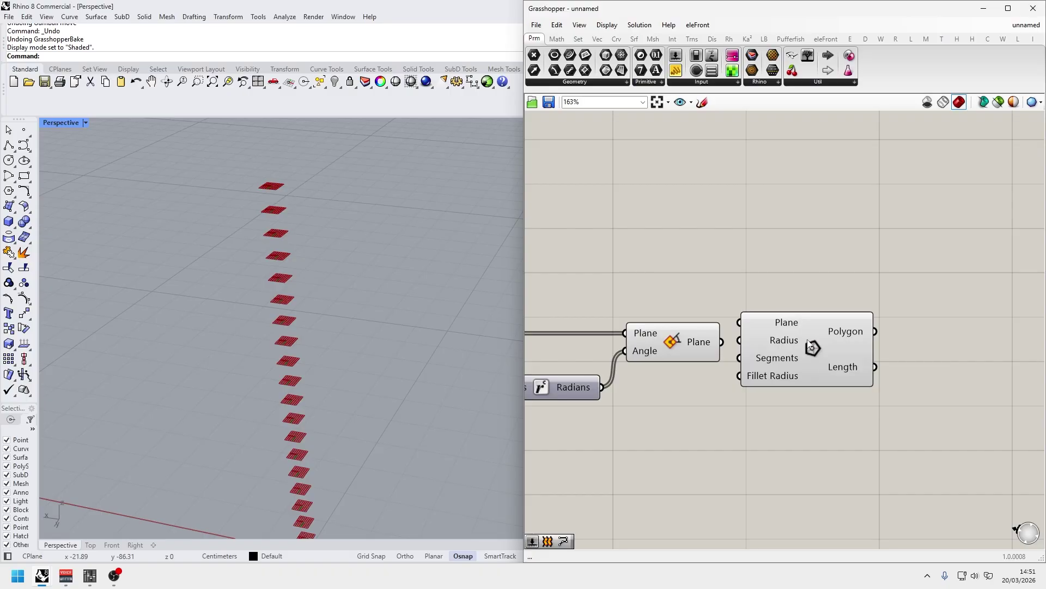
drag(810, 346, 856, 362)
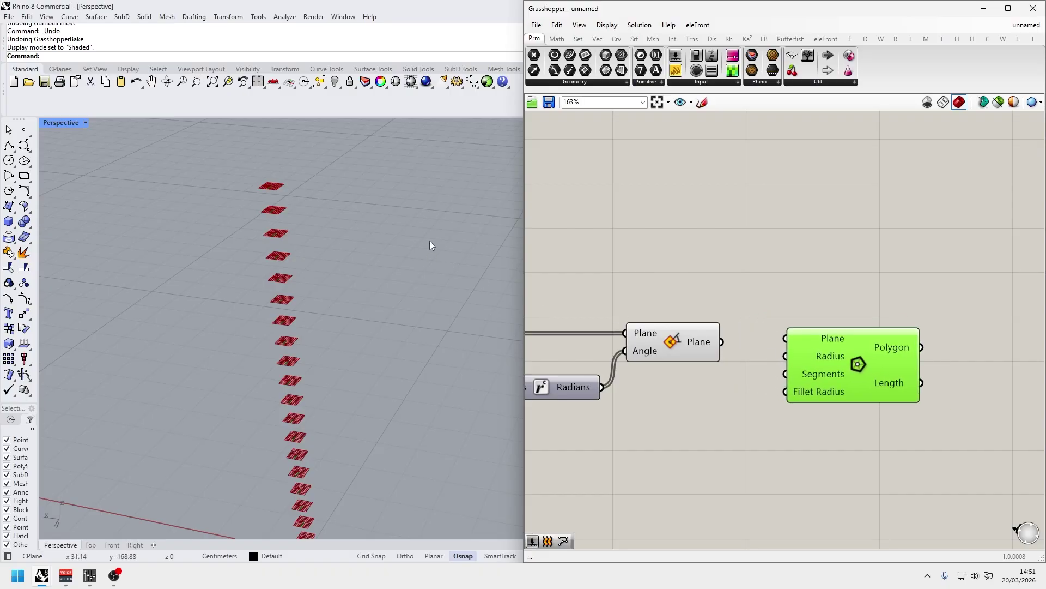
drag(722, 342, 785, 339)
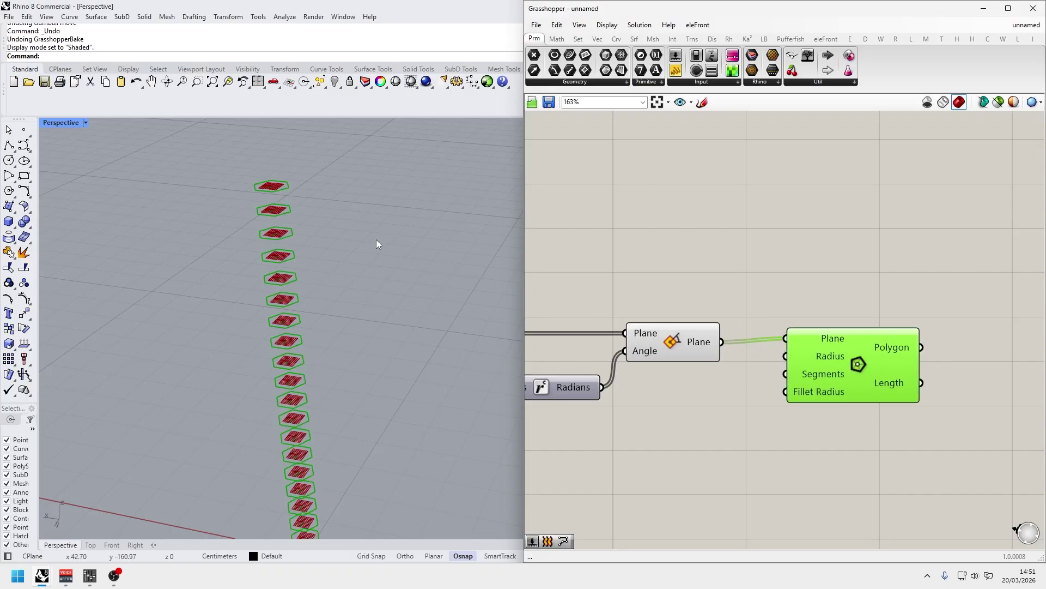
Add a number slider set to 6 and wire it to the Polygon's Segments input.
right_drag(287, 194, 292, 215)
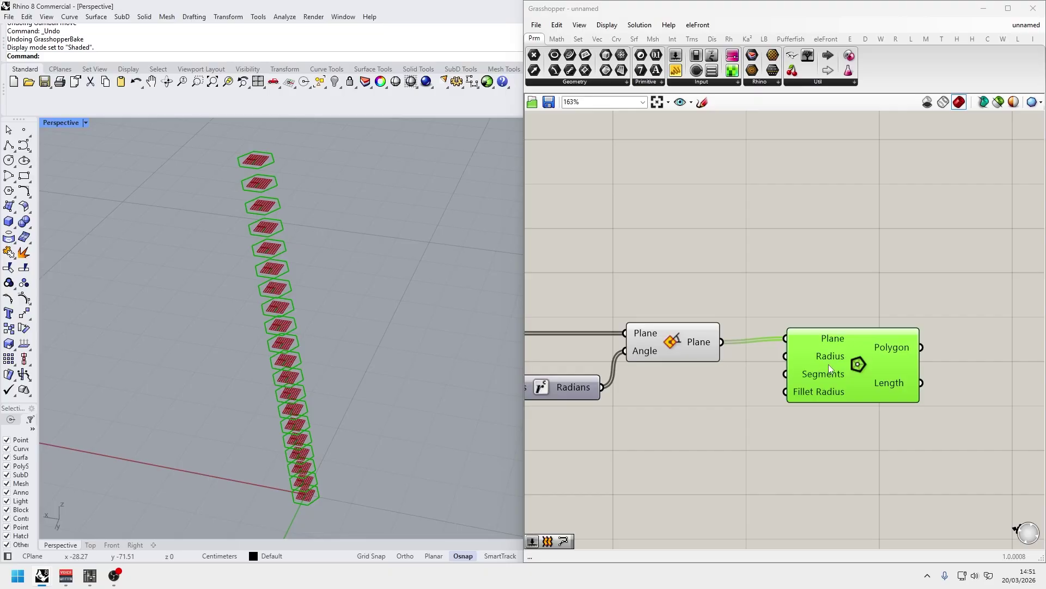
drag(828, 364, 847, 365)
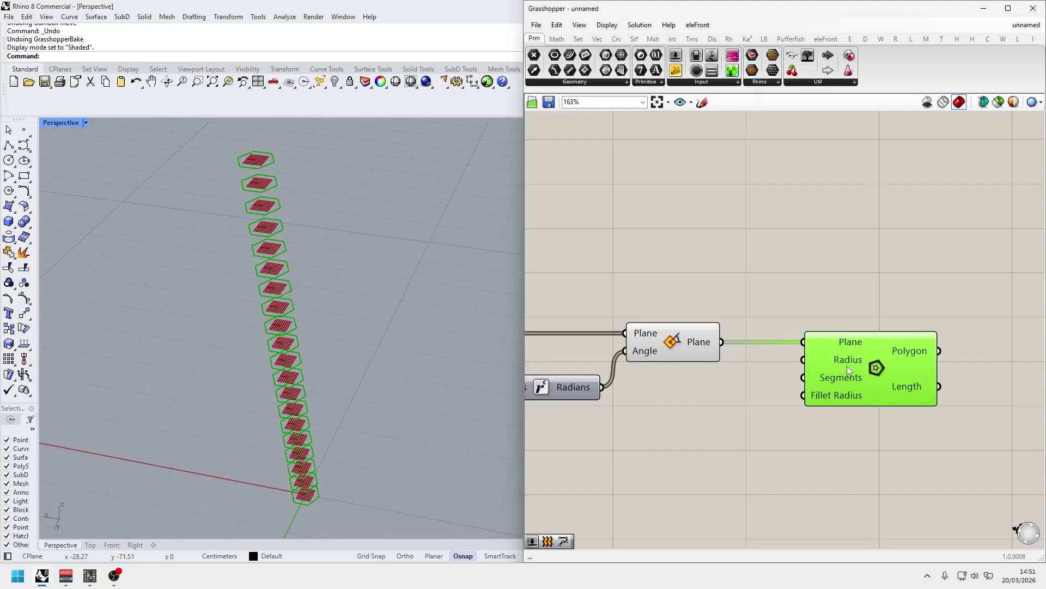
double_click(686, 395)
text(6)
key(Return)
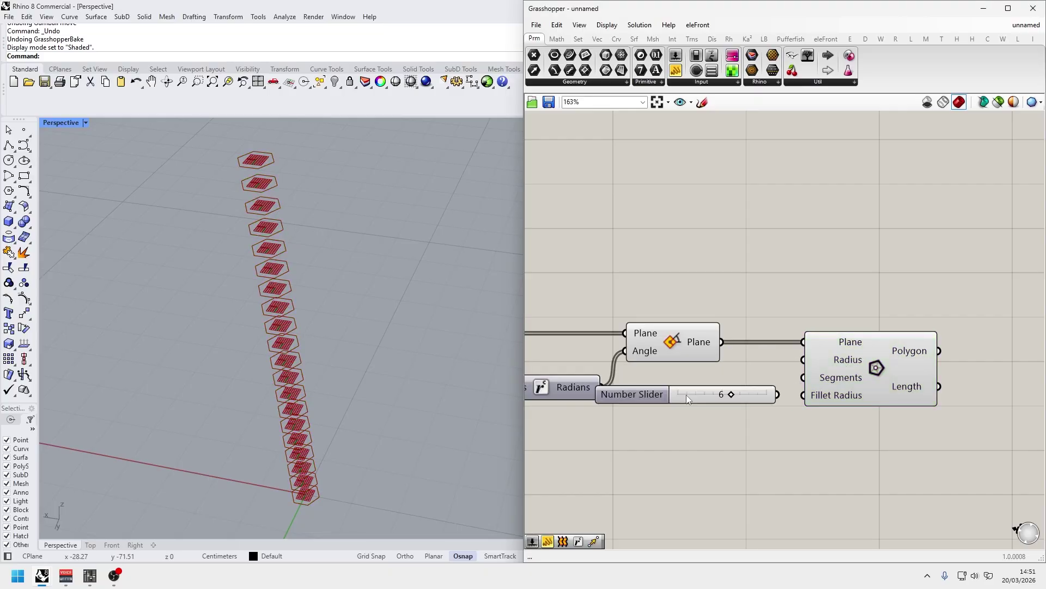
drag(778, 394, 801, 383)
mouse_move(730, 395)
mouse_down()
mouse_move(714, 397)
mouse_move(729, 397)
mouse_up()
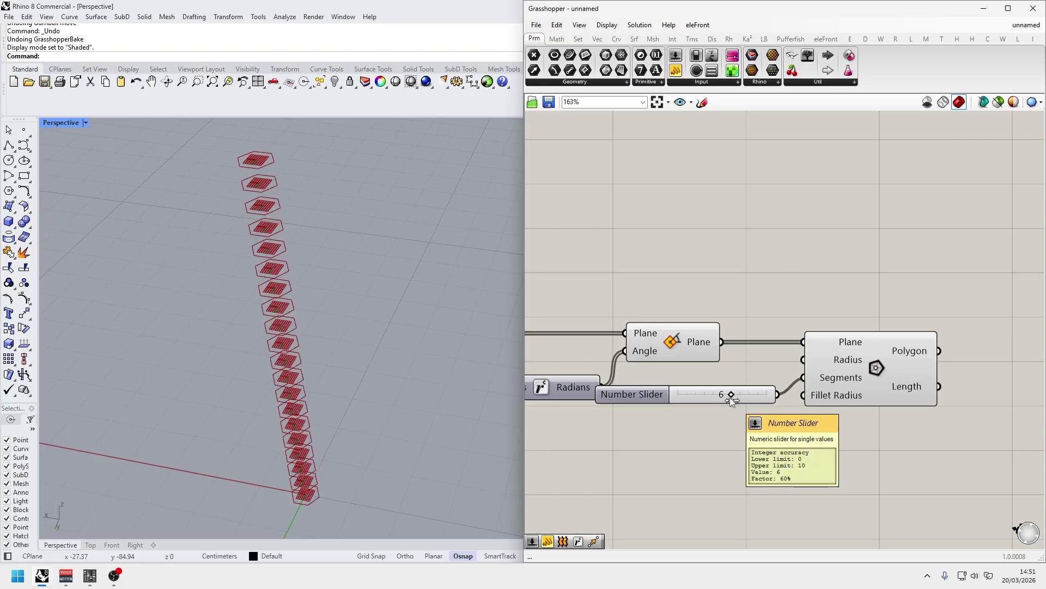
Add a number slider set to 20 and wire it to the Polygon's Radius input.
double_click(735, 307)
text(20)
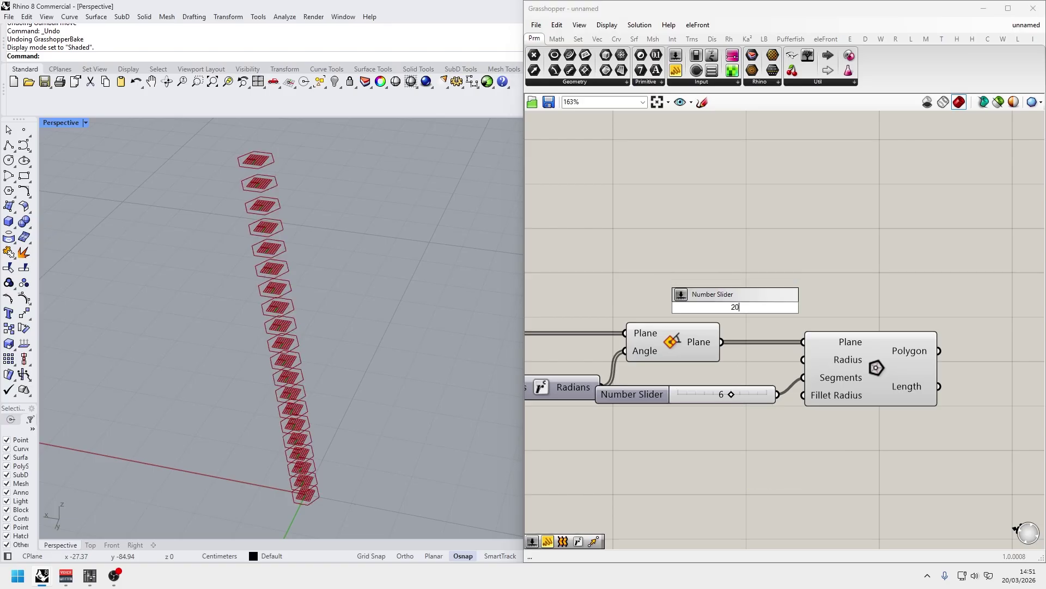
key(Return)
drag(827, 308, 804, 359)
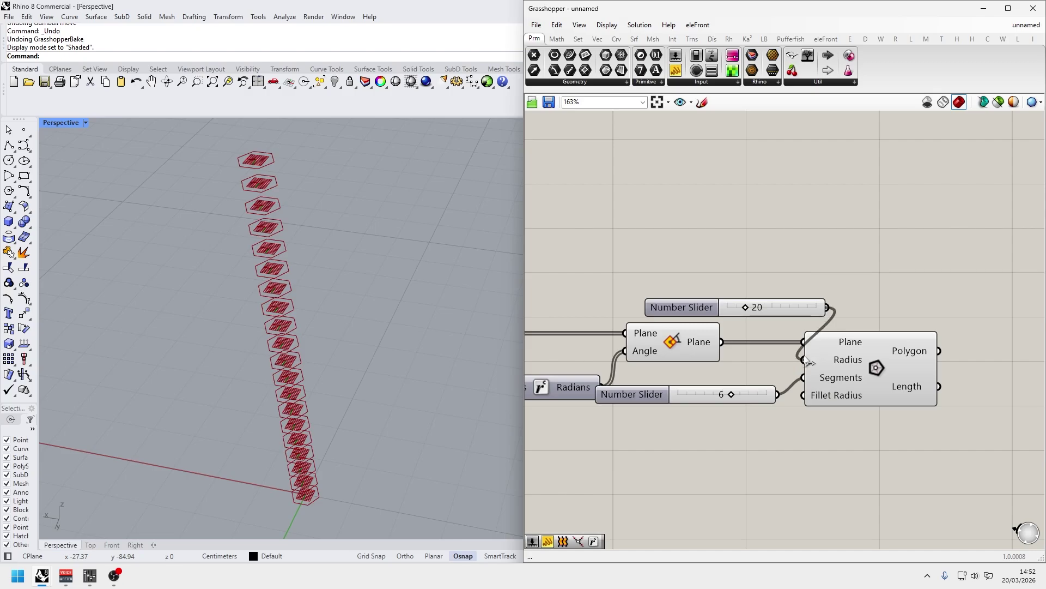
Arrange the radius and segments sliders beside the Polygon component and reduce the radius to 11.
drag(736, 309, 708, 417)
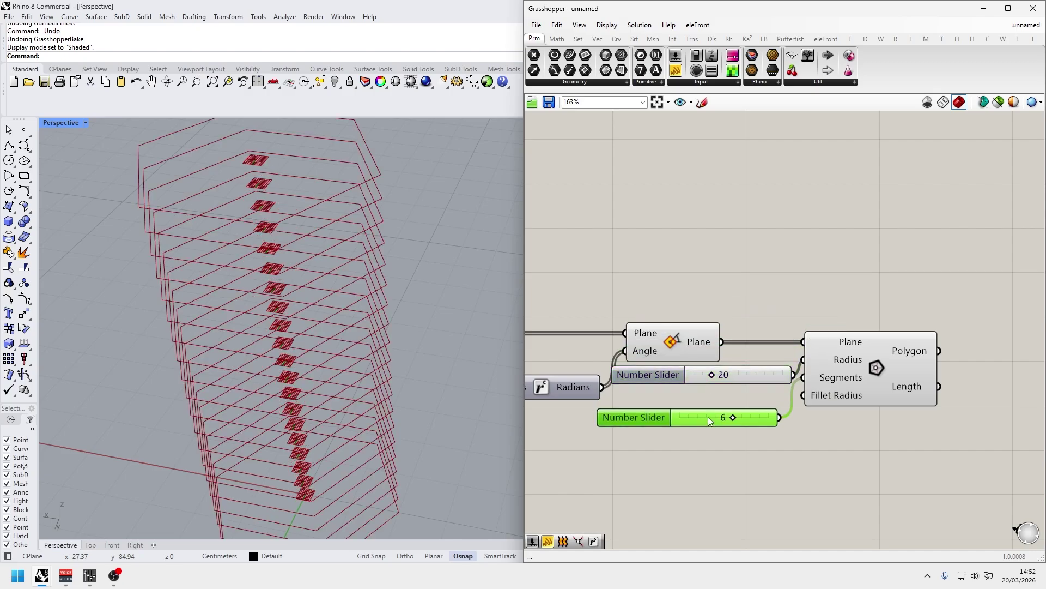
drag(711, 375, 705, 377)
scroll(407, 342, down, 6)
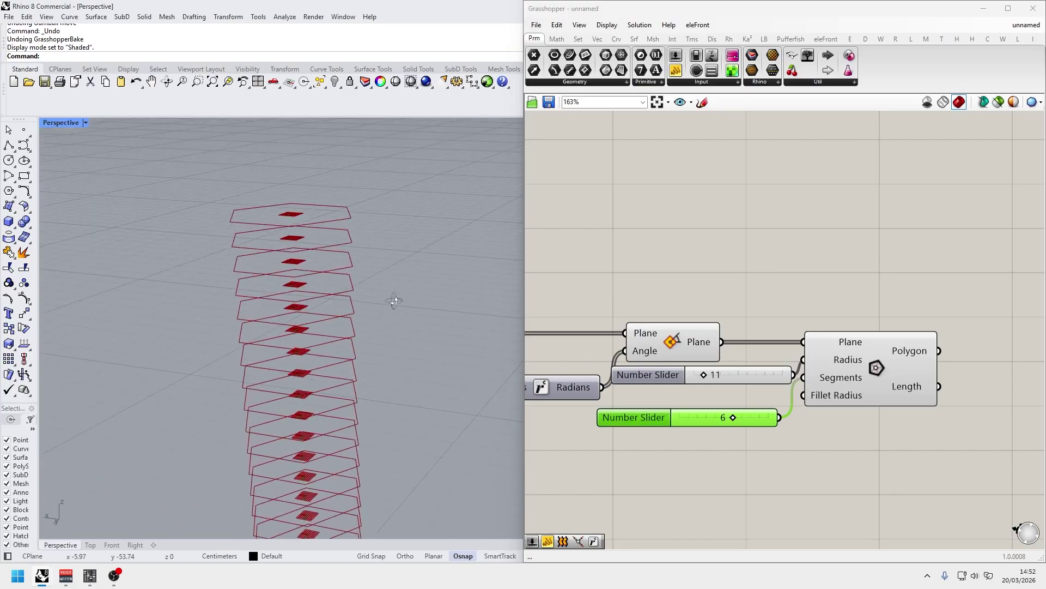
scroll(400, 322, up, 6)
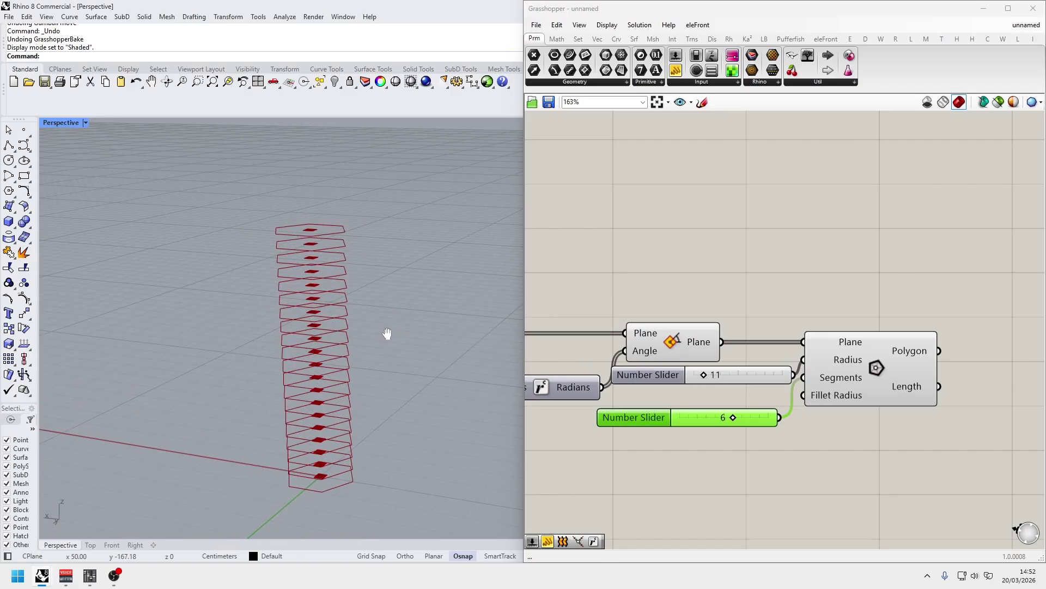
Turn off the preview of the Rotate Plane component so only the polygons are drawn.
click(659, 339)
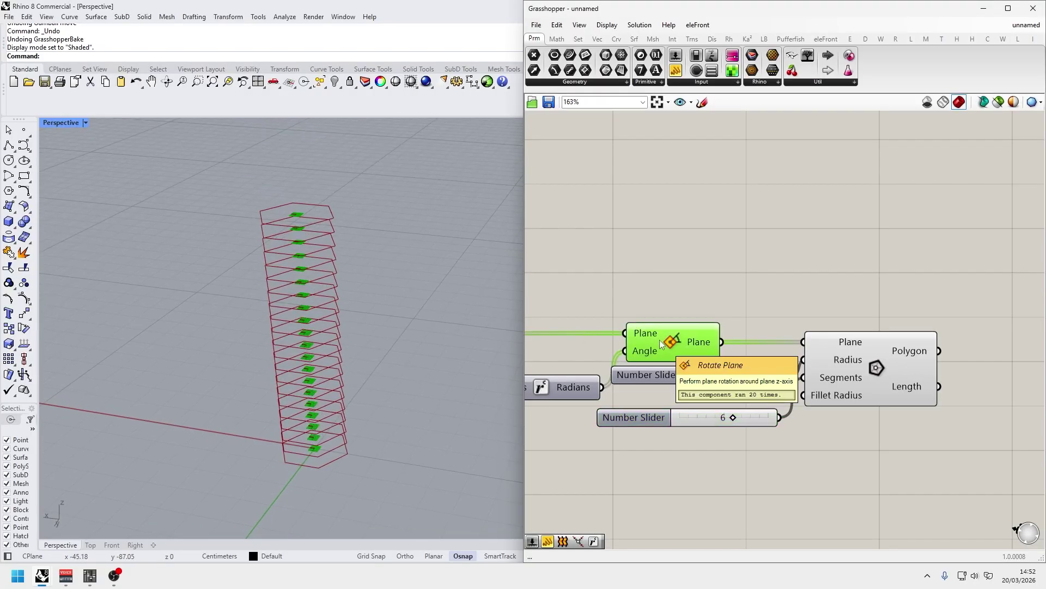
right_drag(819, 361, 583, 356)
right_drag(355, 287, 351, 315)
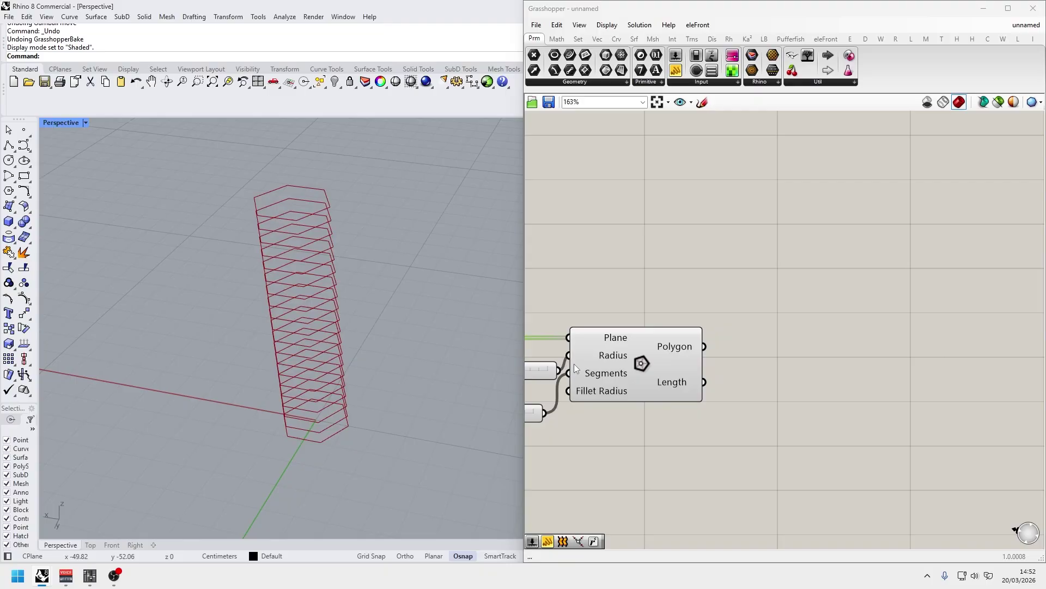
Set the rotation slider feeding the Range's Domain to 120 degrees to twist the stack of polygons.
right_drag(573, 364, 918, 316)
right_drag(552, 394, 815, 427)
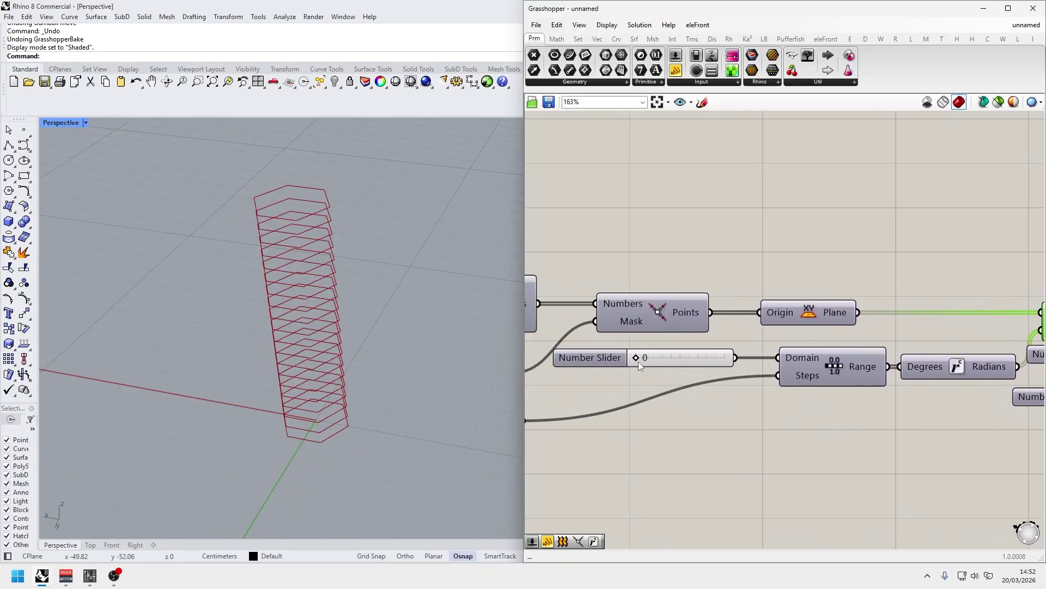
drag(637, 359, 665, 362)
double_click(664, 362)
text(120)
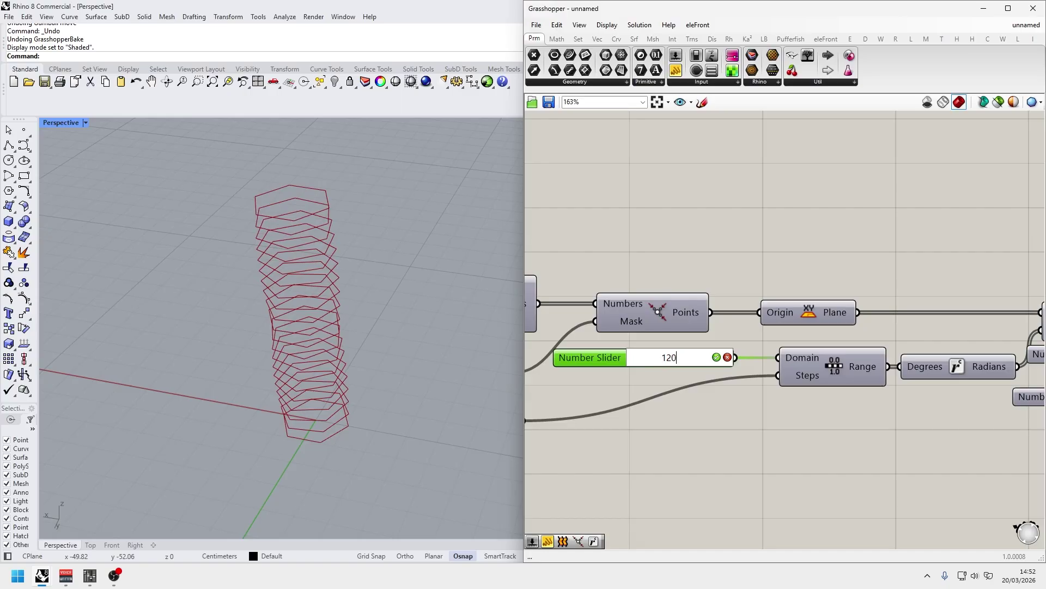
key(Return)
Add a Boundary Surfaces component after Polygon and wire the Polygon output to its Edges input.
scroll(681, 364, down, 4)
scroll(782, 372, up, 4)
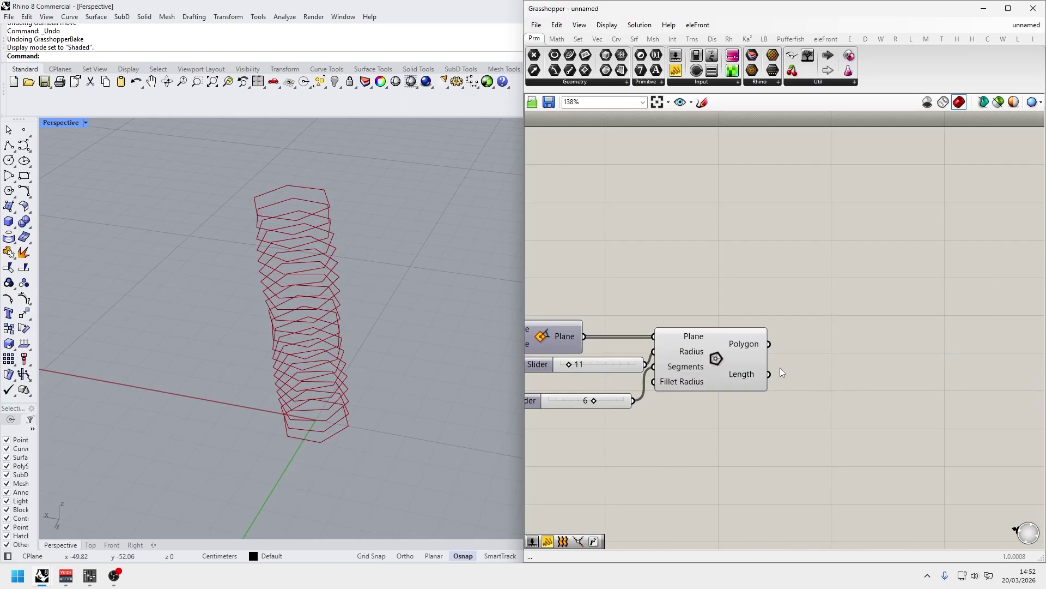
right_drag(329, 201, 313, 192)
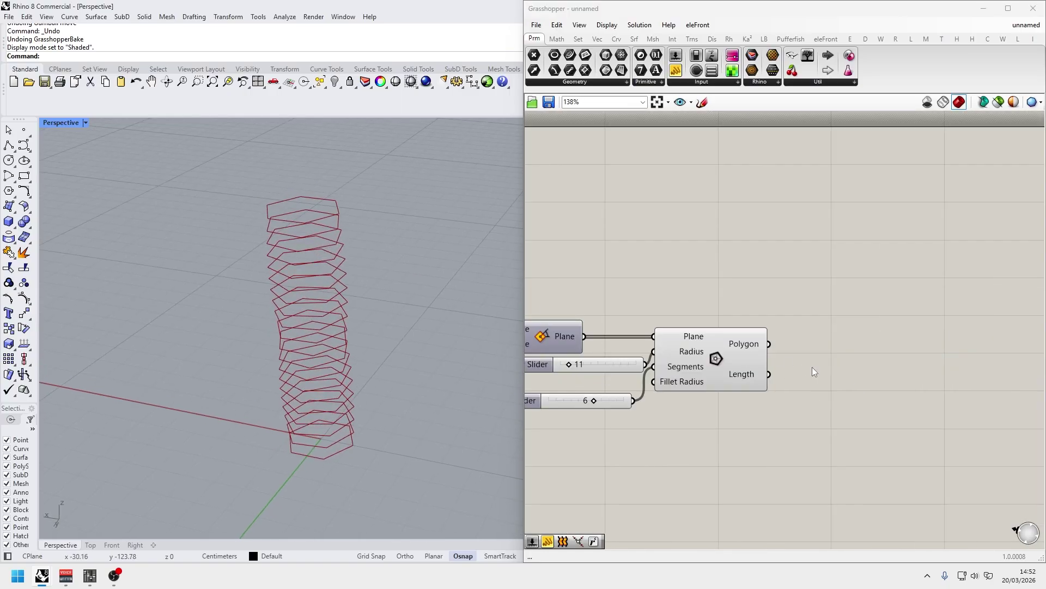
double_click(848, 374)
text(bound)
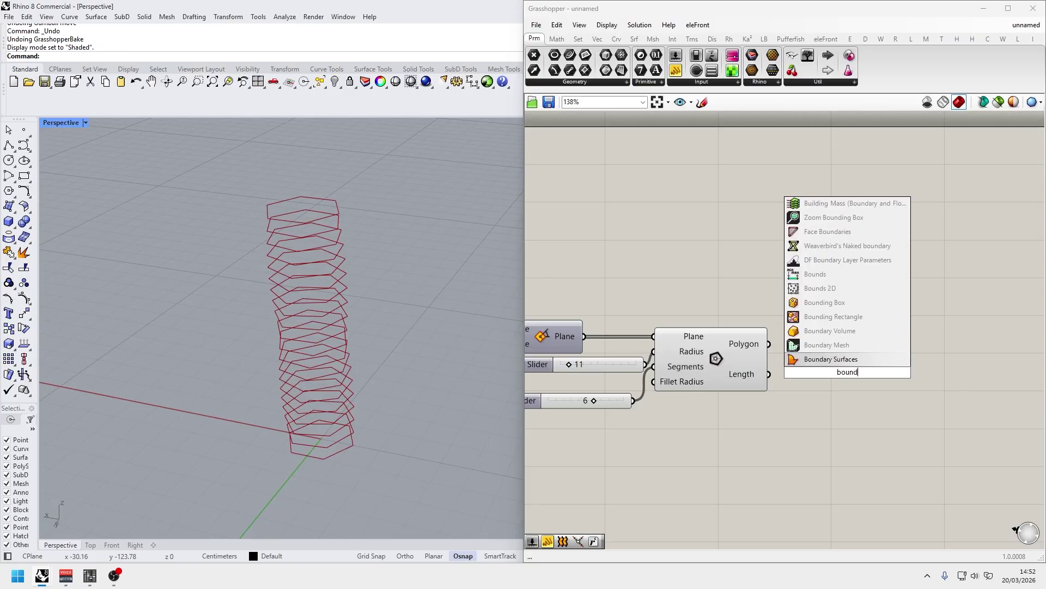
key(Return)
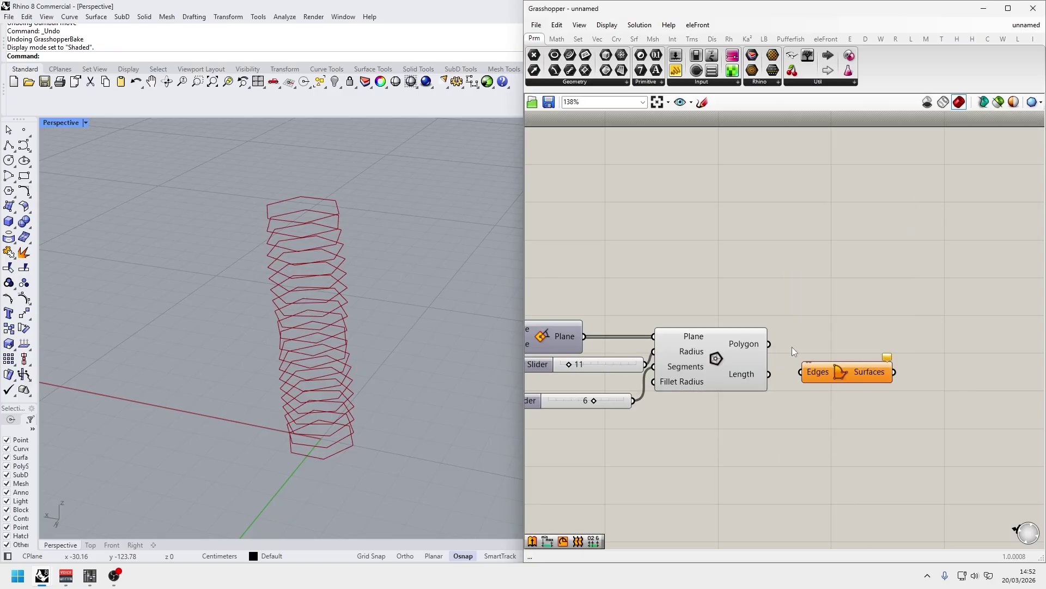
drag(770, 345, 856, 355)
Add an Extrude component and wire the Boundary Surfaces output to its Base input.
right_drag(856, 355, 637, 367)
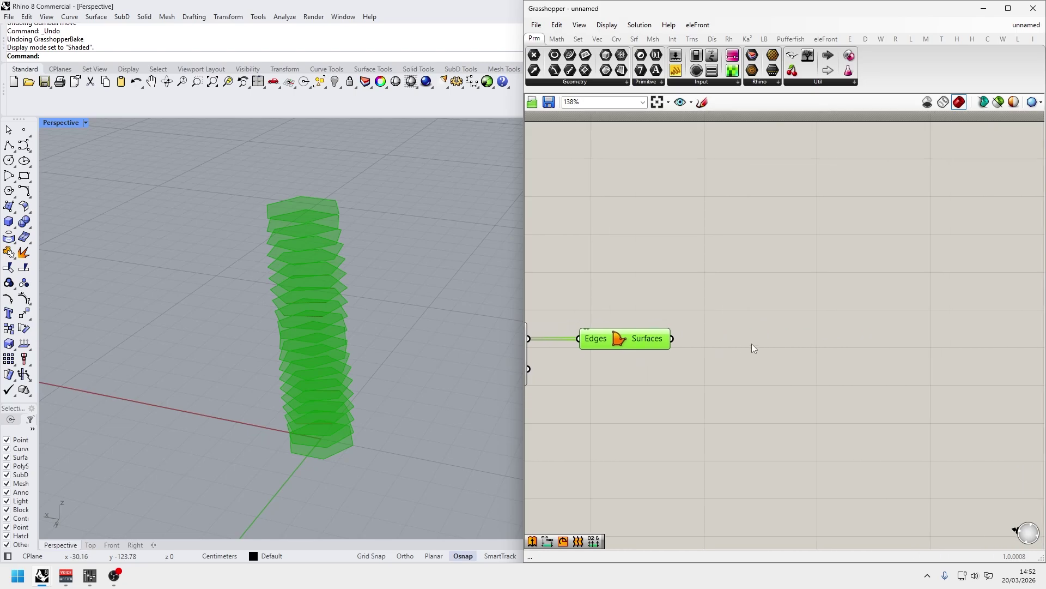
double_click(774, 339)
text(extrude)
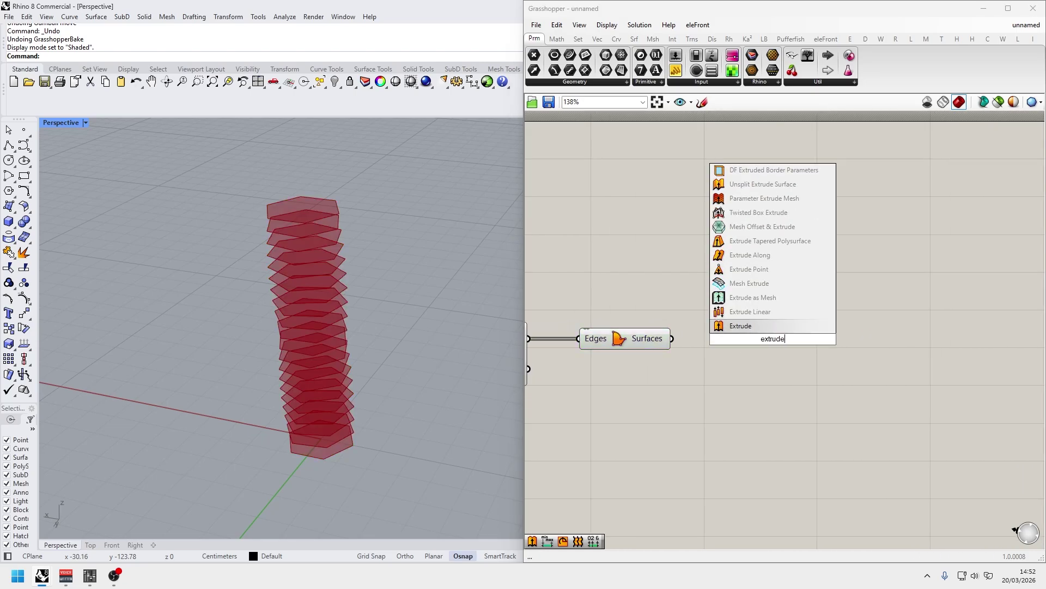
key(Return)
drag(671, 339, 776, 352)
Add a Unit Z component and place it just below the Boundary Surfaces component.
double_click(594, 395)
text(z)
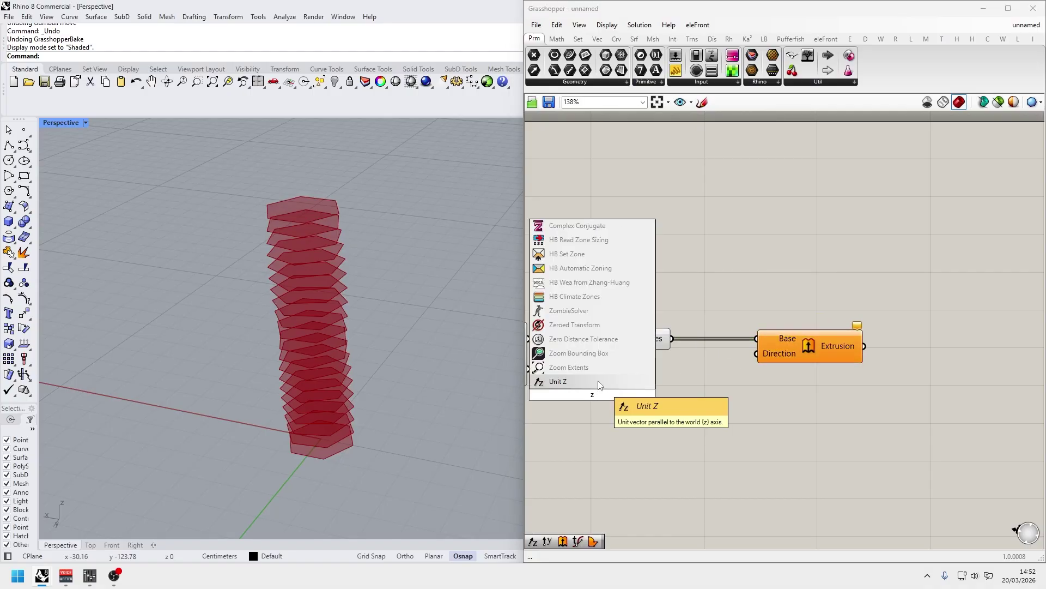
key(Return)
drag(631, 393, 631, 378)
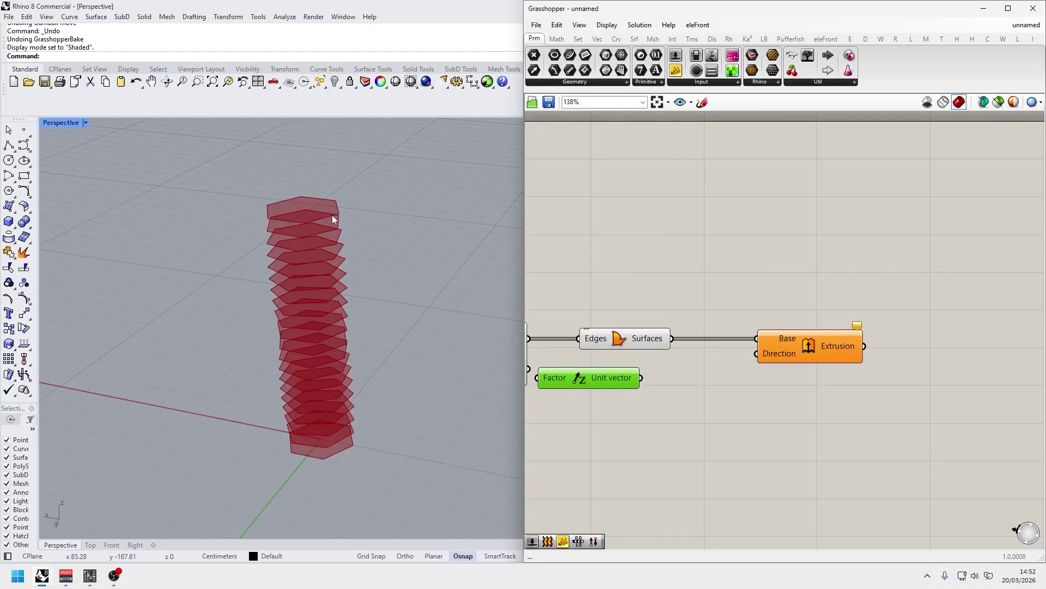
Add a Reverse vector component after Unit Z, wire the Unit vector output into it, and connect its output to the Extrude's Direction input.
double_click(668, 387)
text(ree)
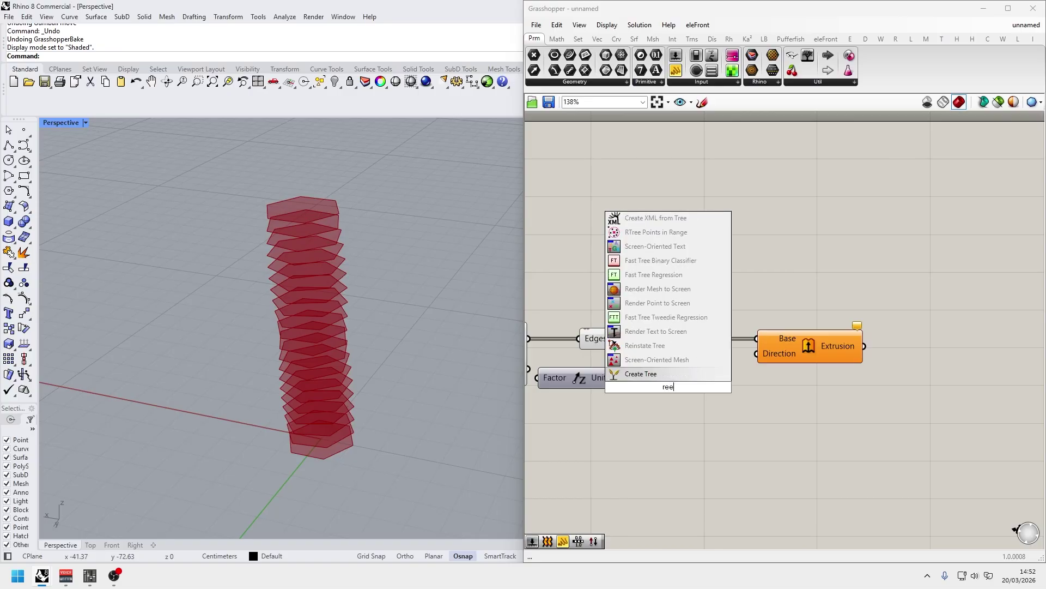
key(BackSpace)
key(Up)
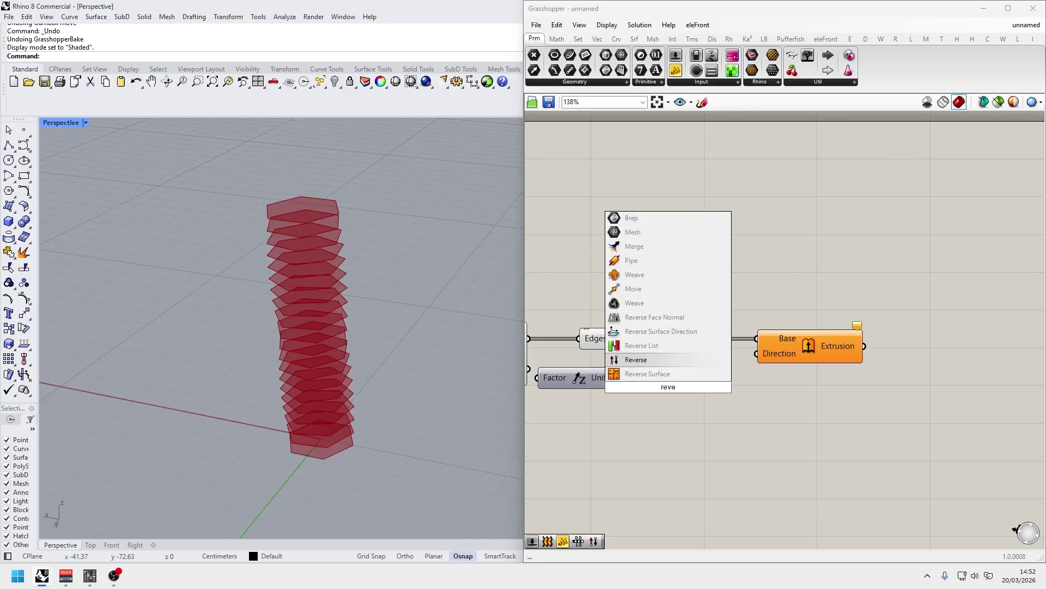
key(Return)
drag(641, 377, 645, 384)
drag(735, 384, 751, 355)
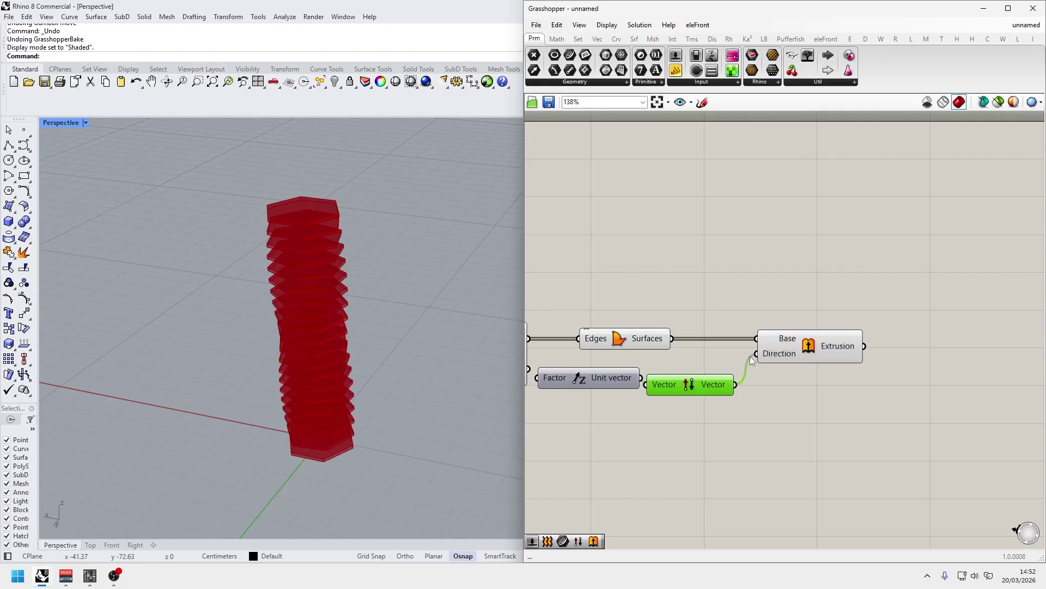
drag(620, 377, 617, 386)
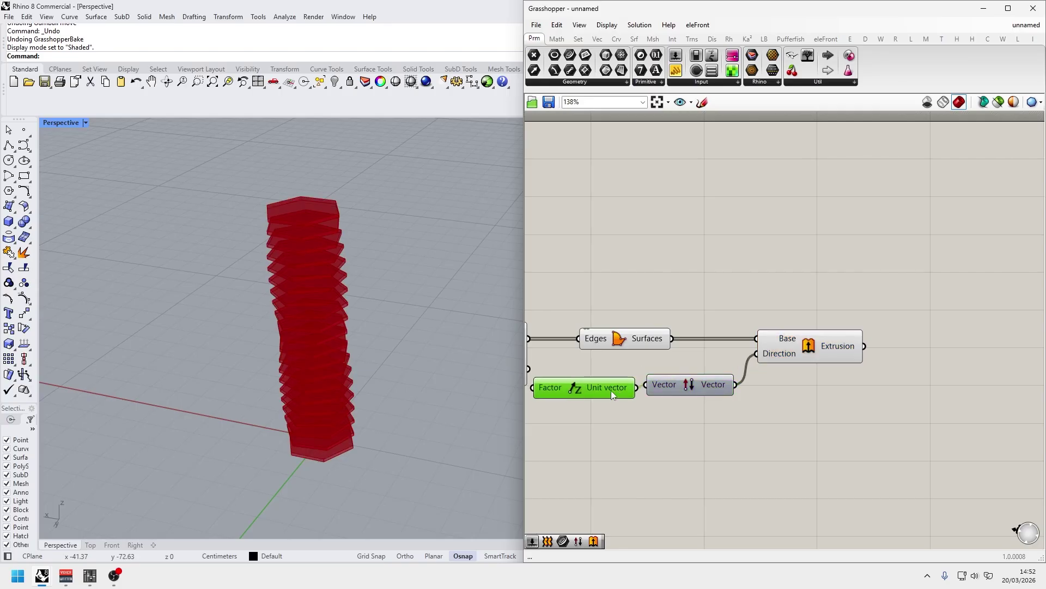
Add a number slider with the value 0.12 and wire it to the Unit Z component's Factor input.
right_drag(610, 390, 712, 425)
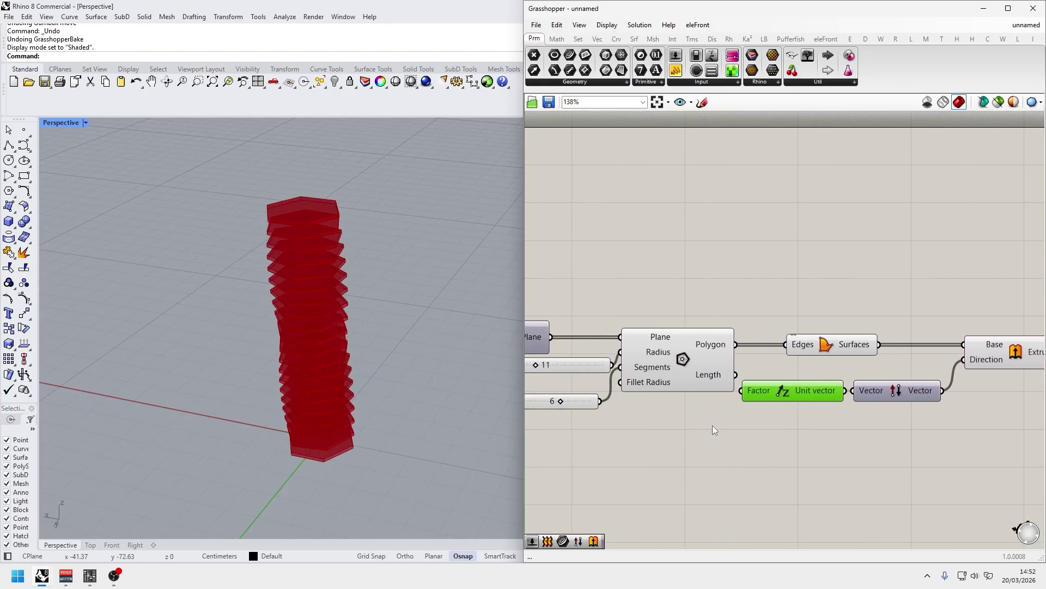
double_click(684, 423)
text(0.12)
key(Return)
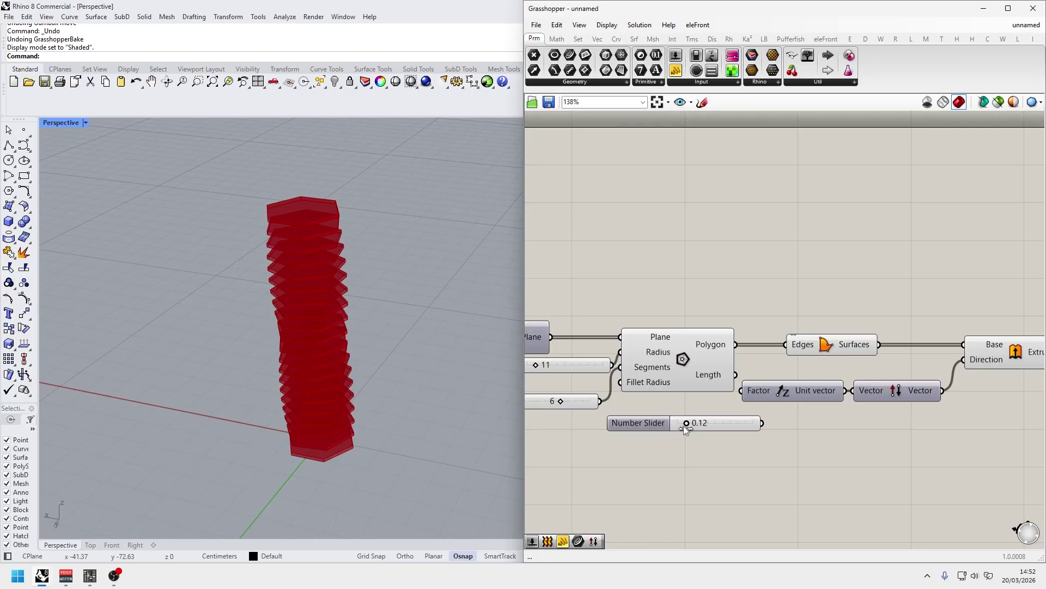
double_click(689, 427)
text(0.12)
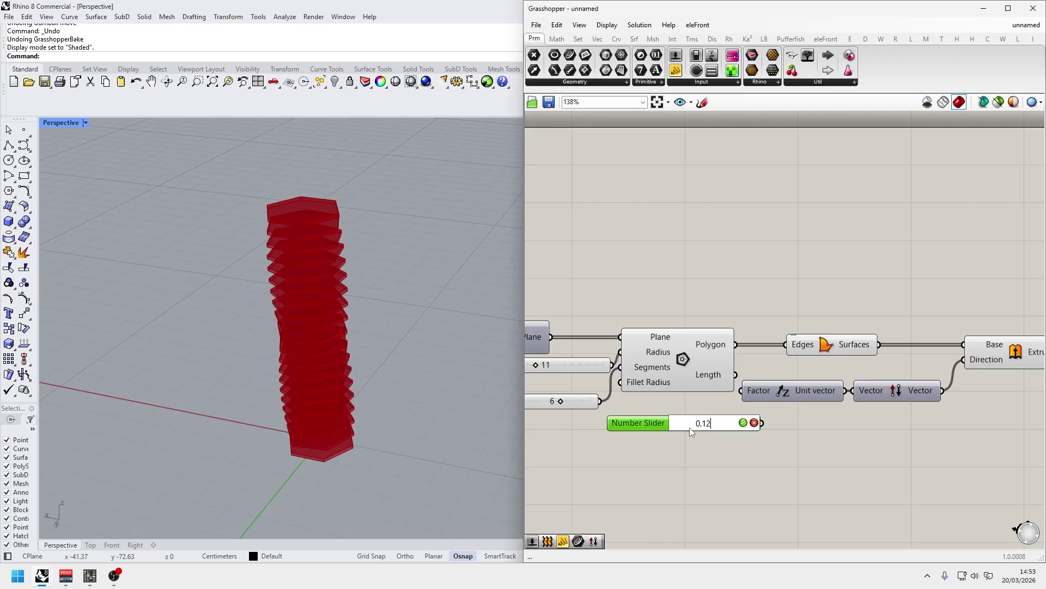
key(Return)
drag(762, 423, 741, 391)
scroll(336, 210, up, 4)
scroll(344, 231, up, 4)
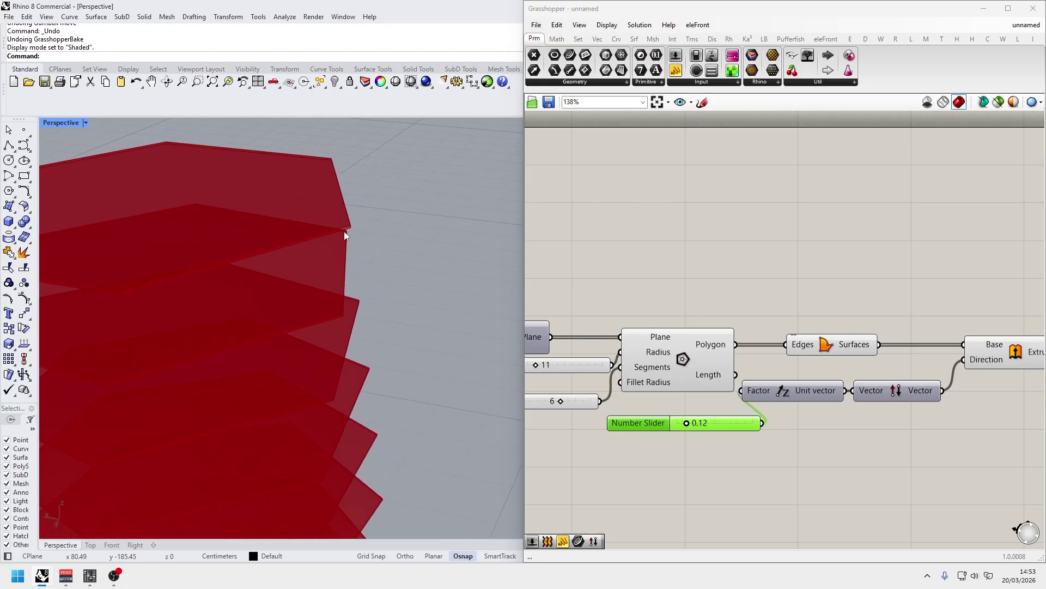
scroll(352, 234, down, 1)
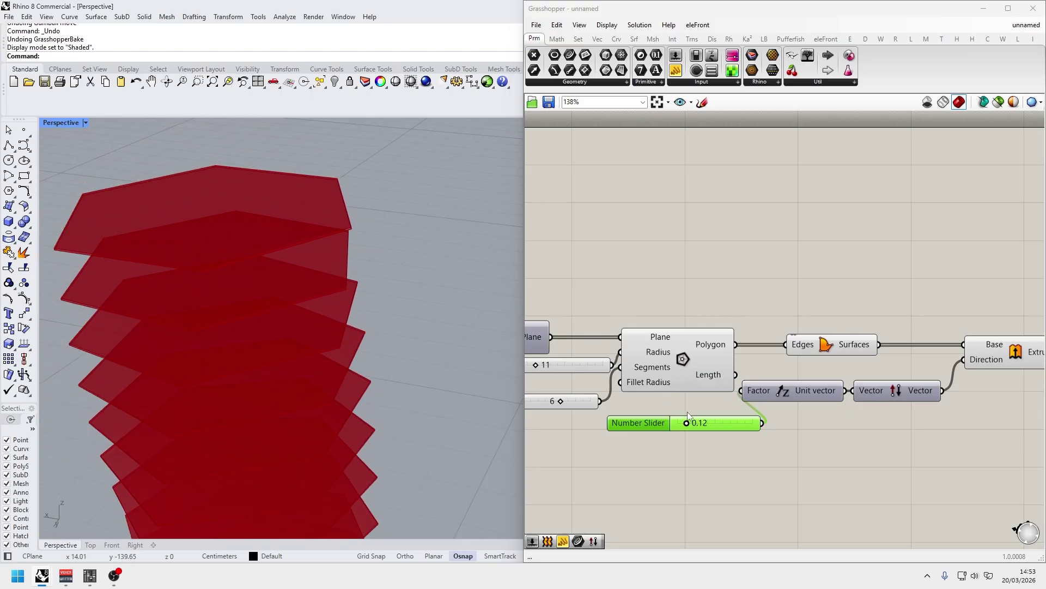
Set the slider feeding the Unit Z Factor to 0.15.
double_click(715, 420)
text(0.15)
key(Return)
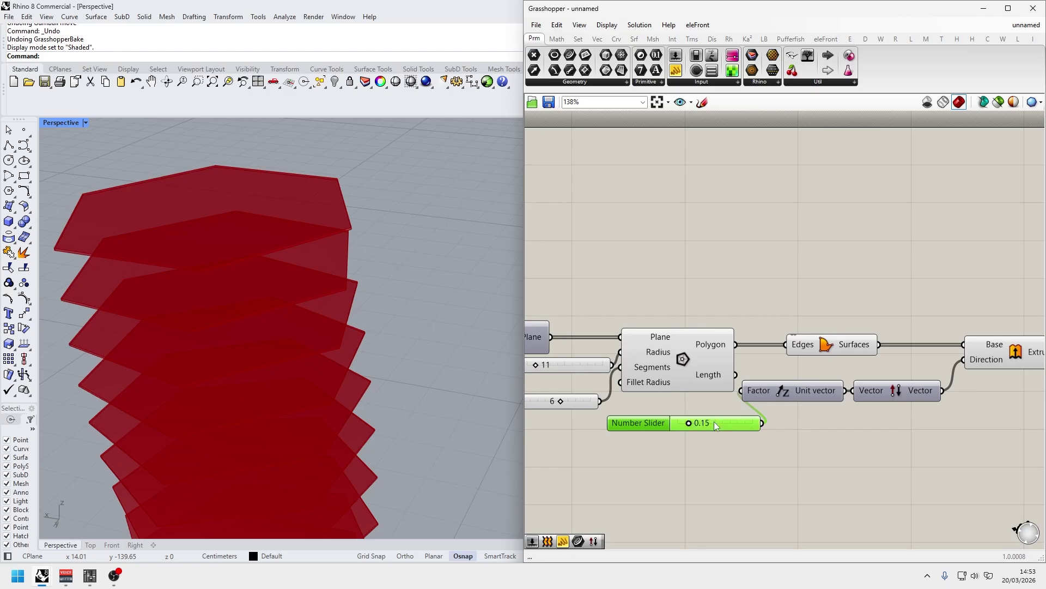
Examine the extruded floor plates and their edges in the viewport, along with the Polygon and Boundary Surfaces components.
right_drag(799, 437, 596, 457)
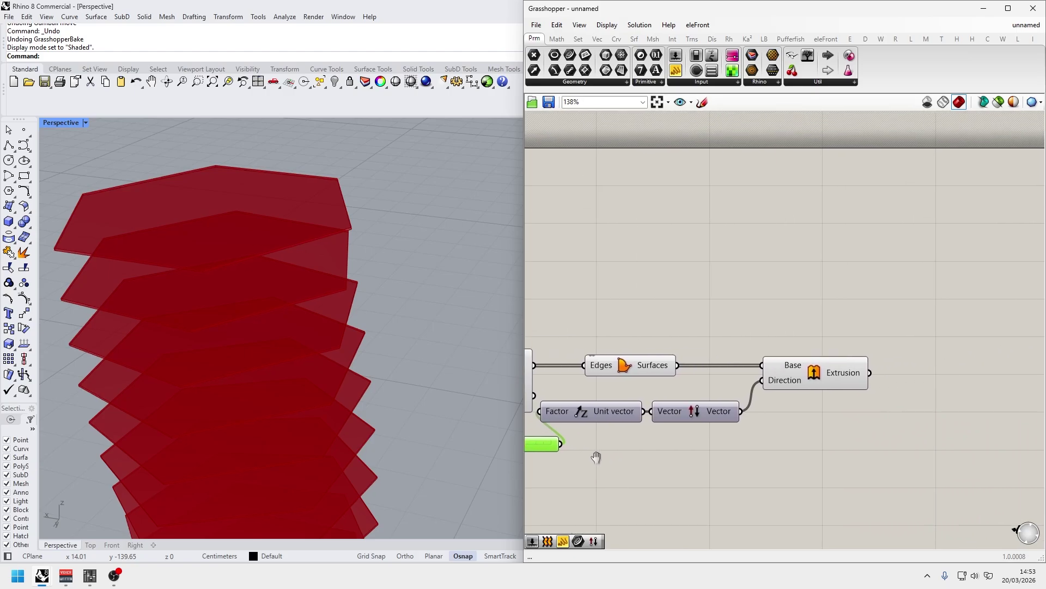
scroll(283, 296, down, 3)
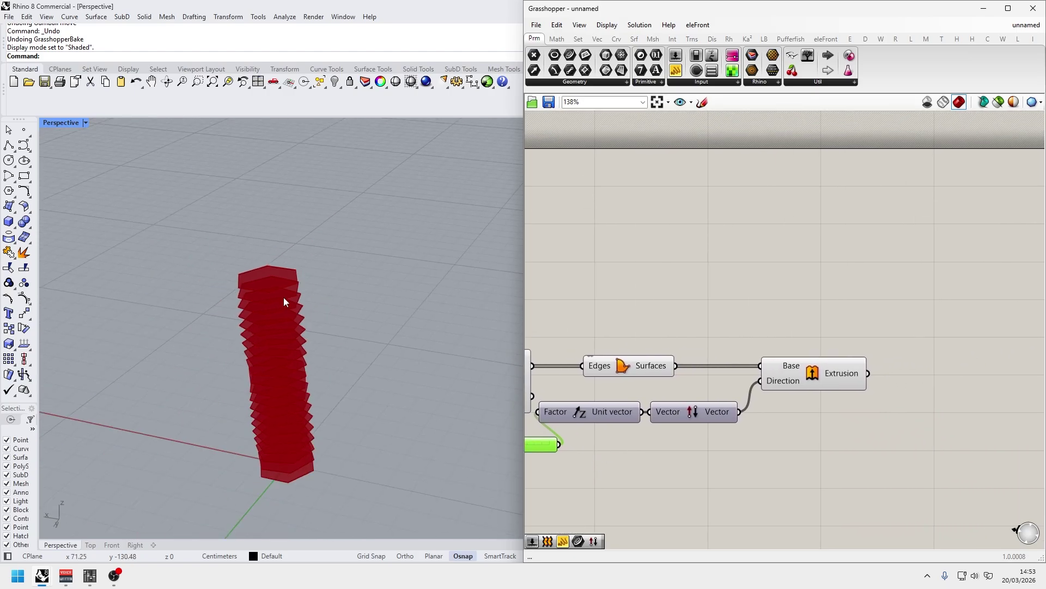
scroll(283, 297, up, 2)
shift+right_drag(303, 347, 340, 255)
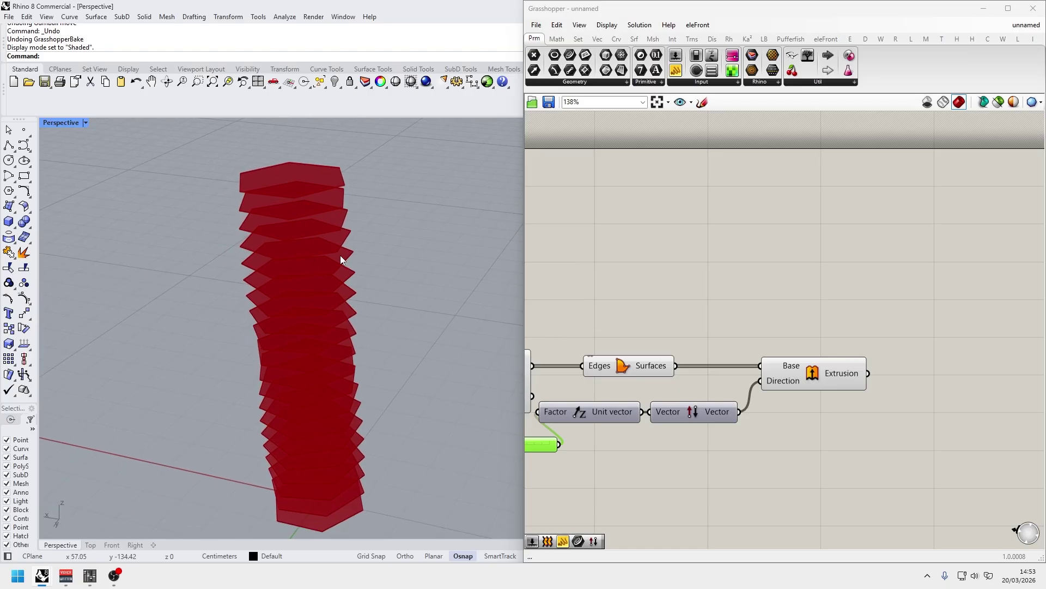
right_drag(340, 255, 368, 269)
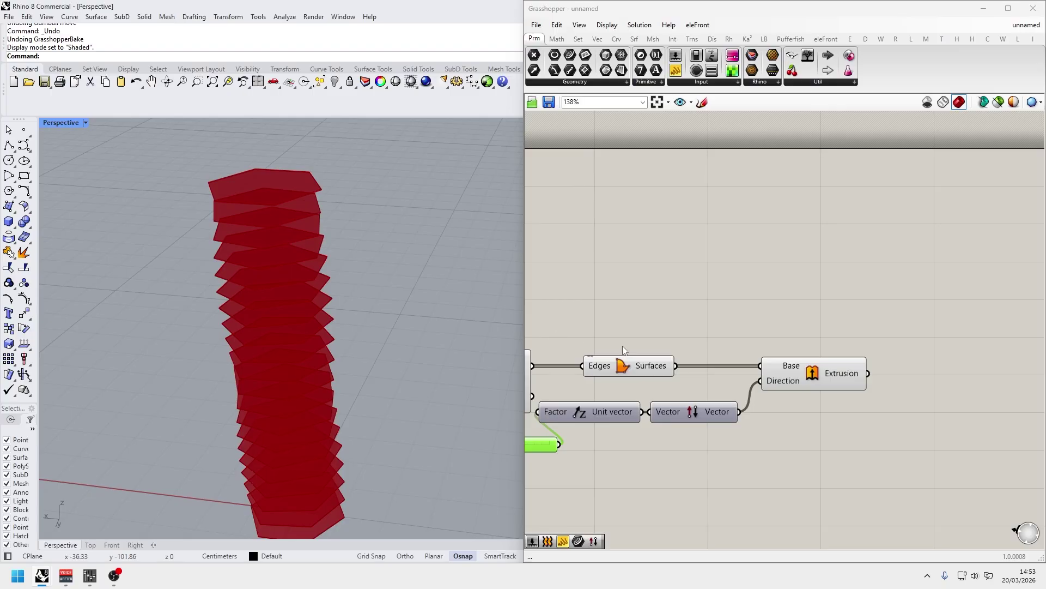
right_drag(622, 346, 732, 334)
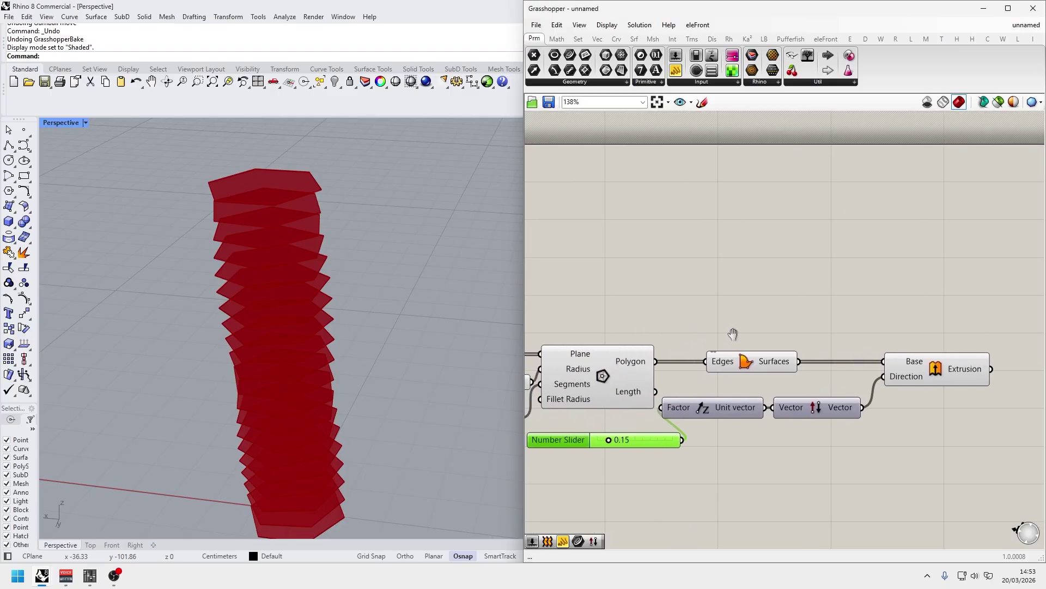
click(590, 372)
click(740, 366)
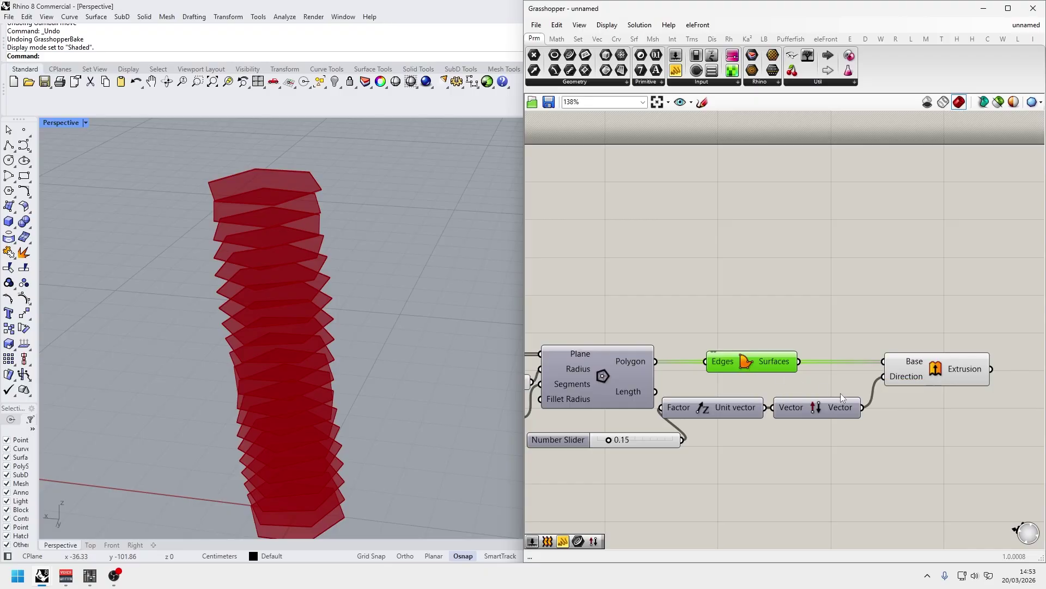
click(627, 361)
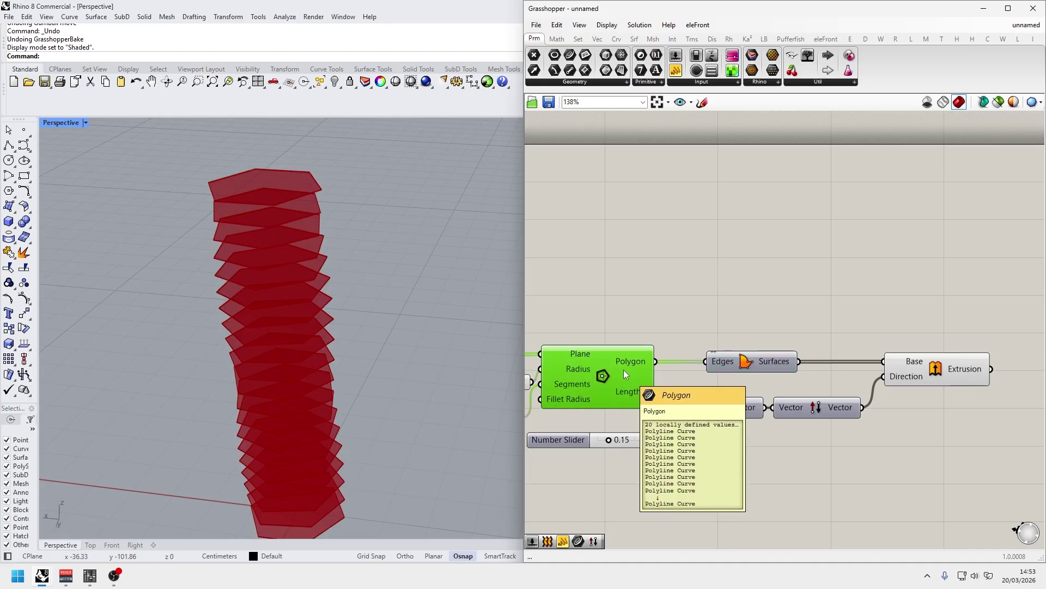
scroll(309, 167, up, 5)
scroll(327, 213, up, 2)
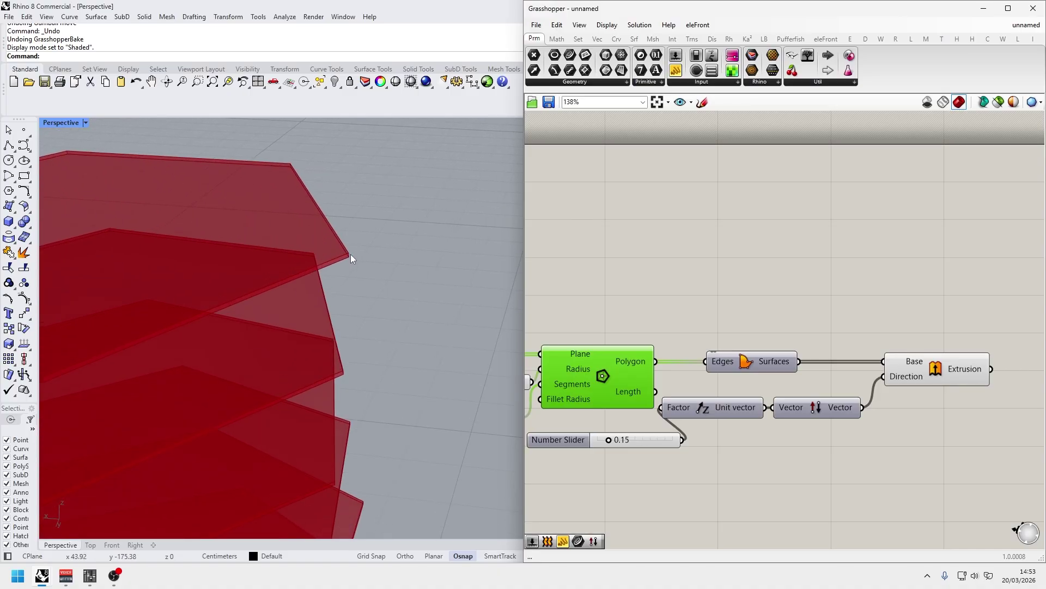
double_click(633, 282)
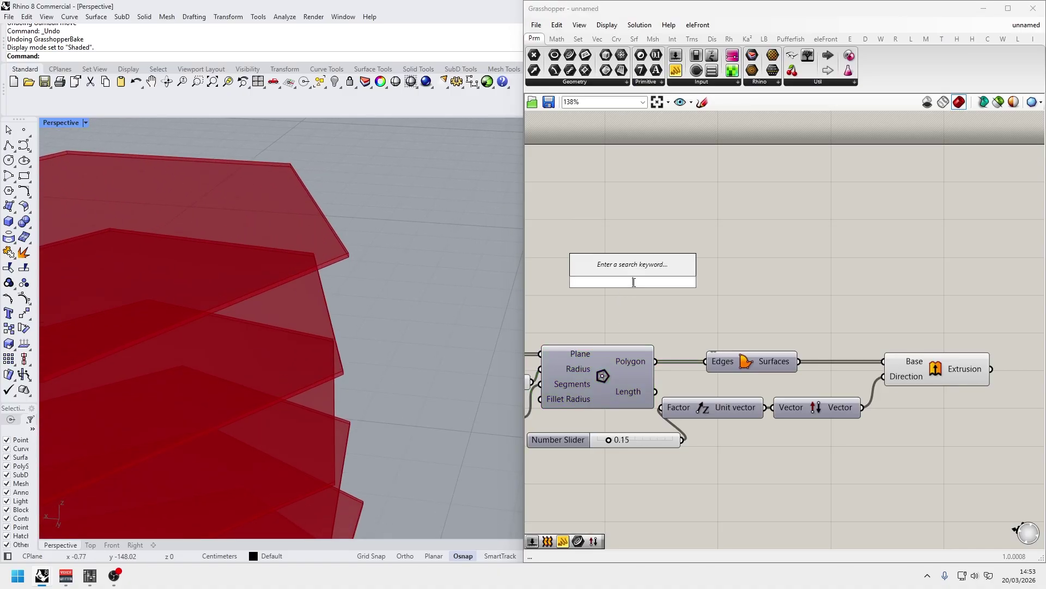
text(offset)
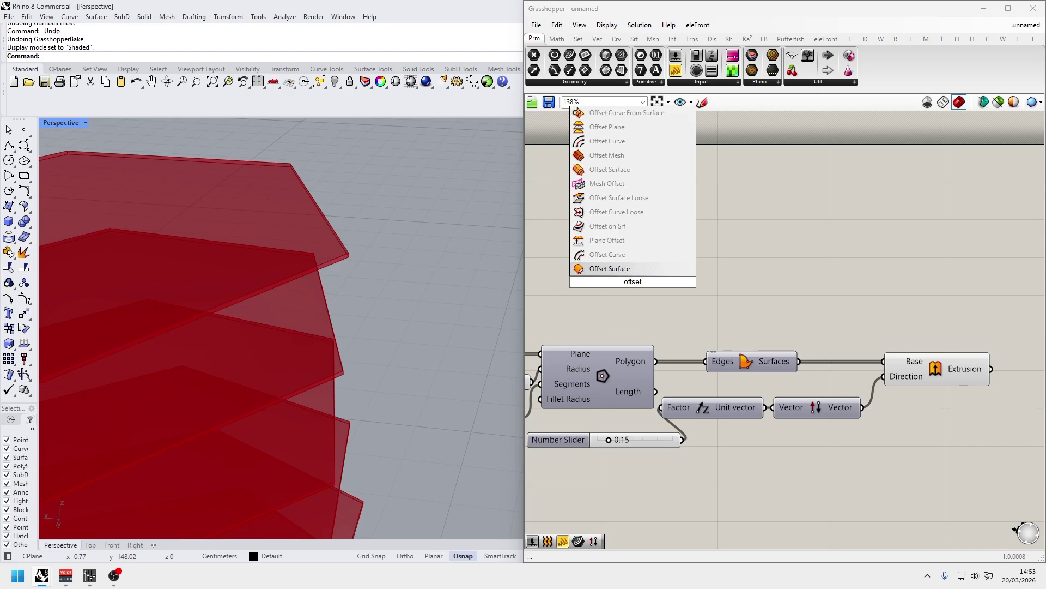
key(Return)
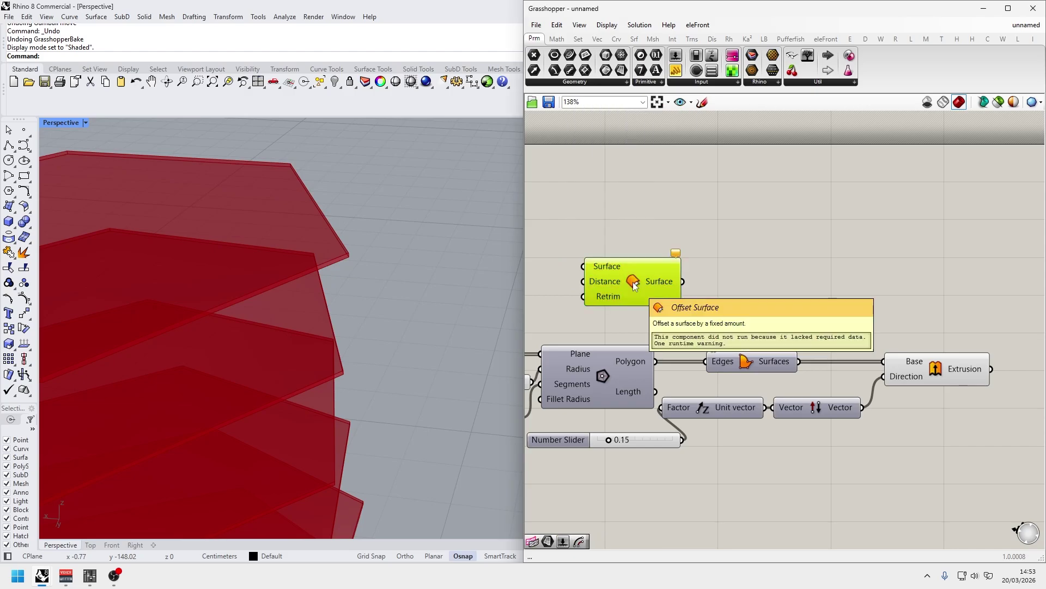
key(Delete)
Add an Offset Curve component above Boundary Surfaces and wire the Polygon output to its Curve input.
double_click(633, 282)
text(offset cu)
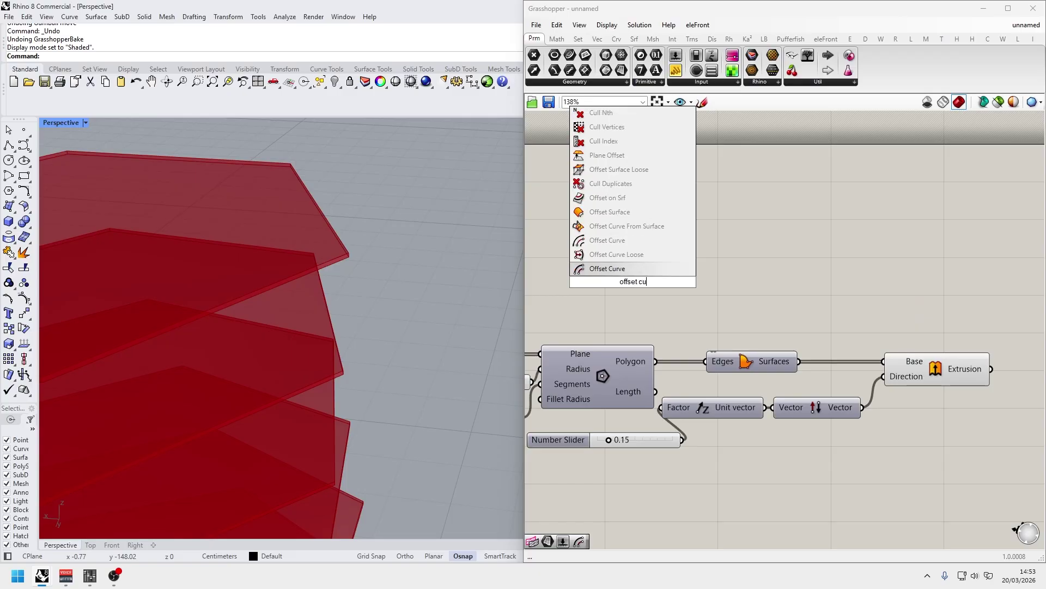
key(Return)
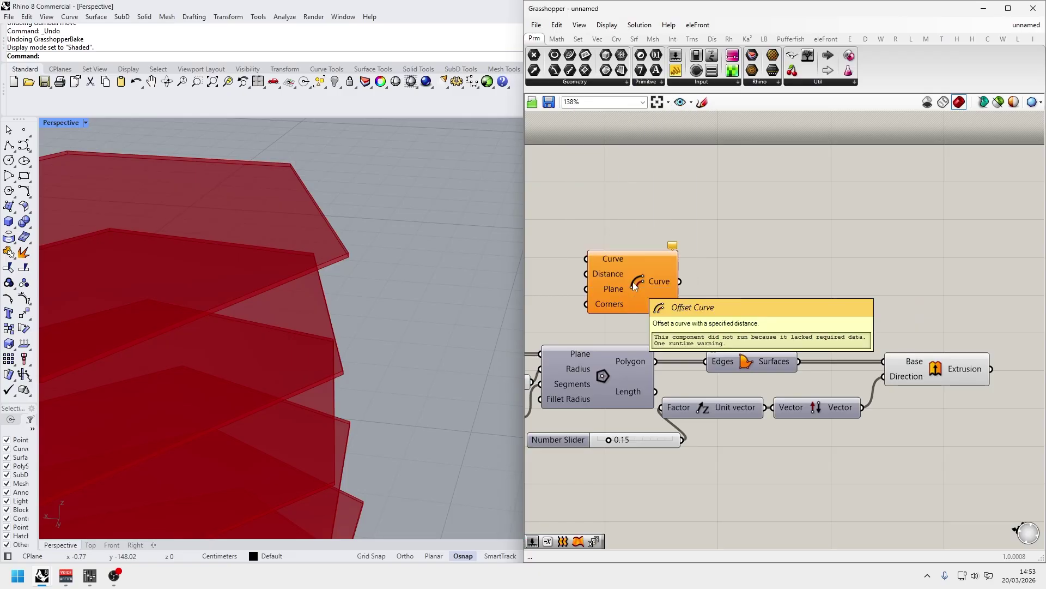
drag(635, 285, 735, 269)
drag(664, 363, 686, 243)
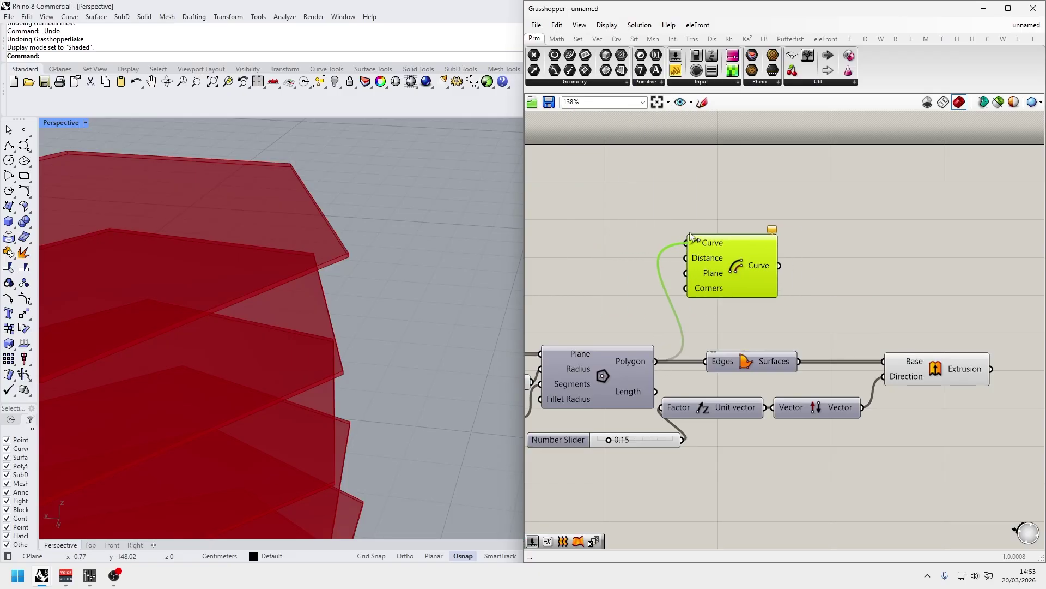
Add a number slider, wire it to the Offset Curve's Distance input, and set it to 0.1.
double_click(595, 298)
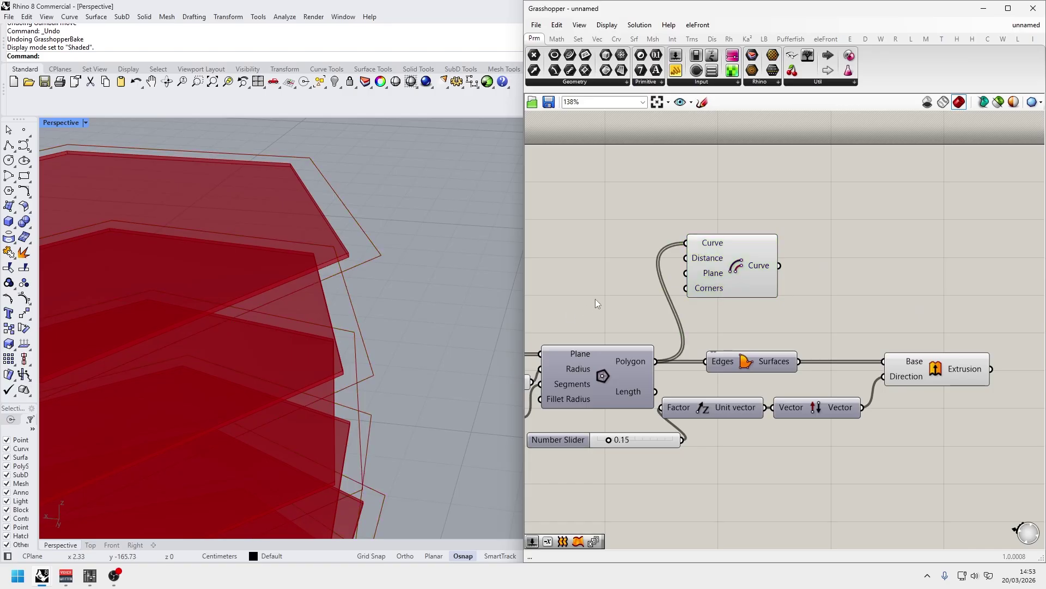
text(0.2)
key(Return)
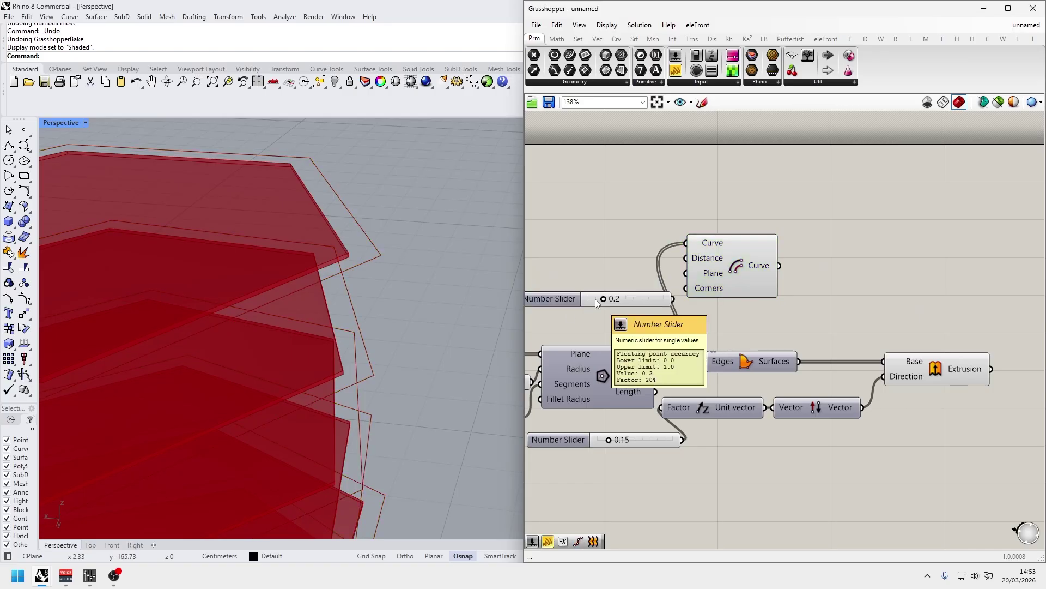
drag(693, 266, 688, 258)
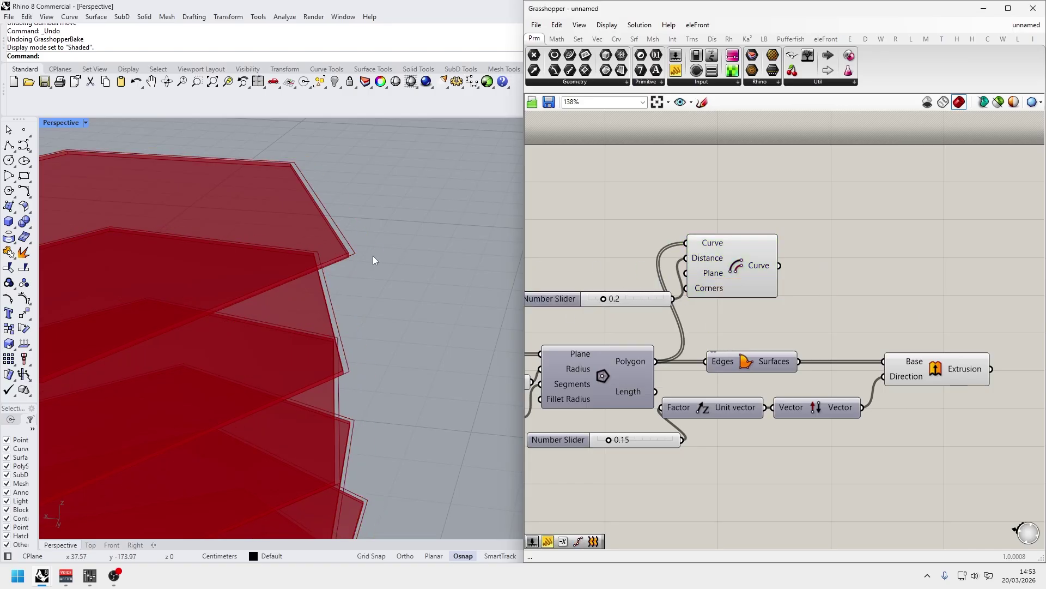
right_drag(358, 259, 340, 248)
drag(610, 298, 602, 301)
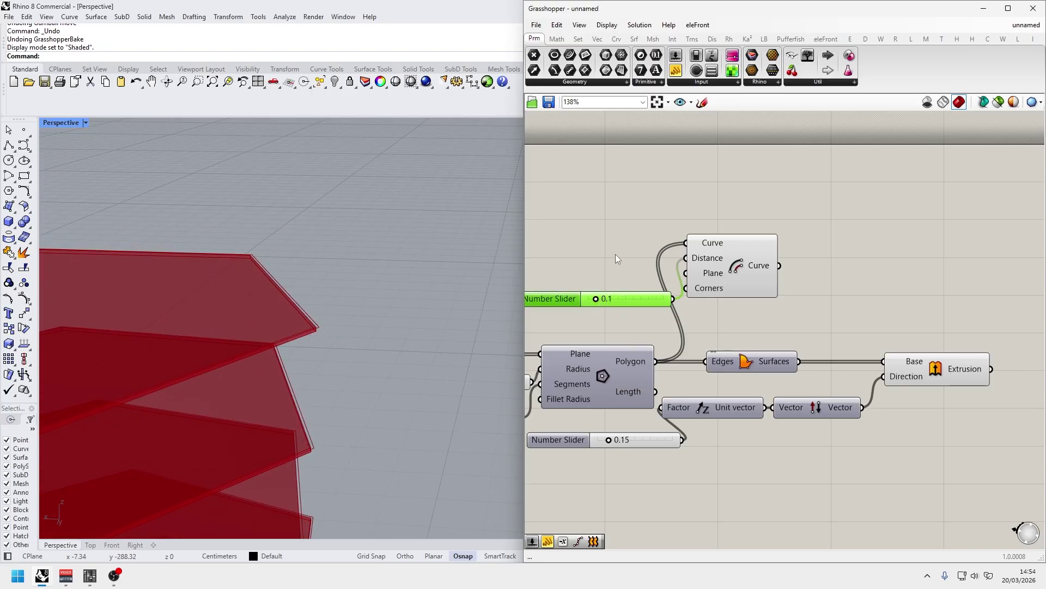
Add a Loft component after Offset Curve and wire the Offset Curve output to its Curves input.
scroll(616, 254, down, 2)
double_click(814, 239)
text(loft)
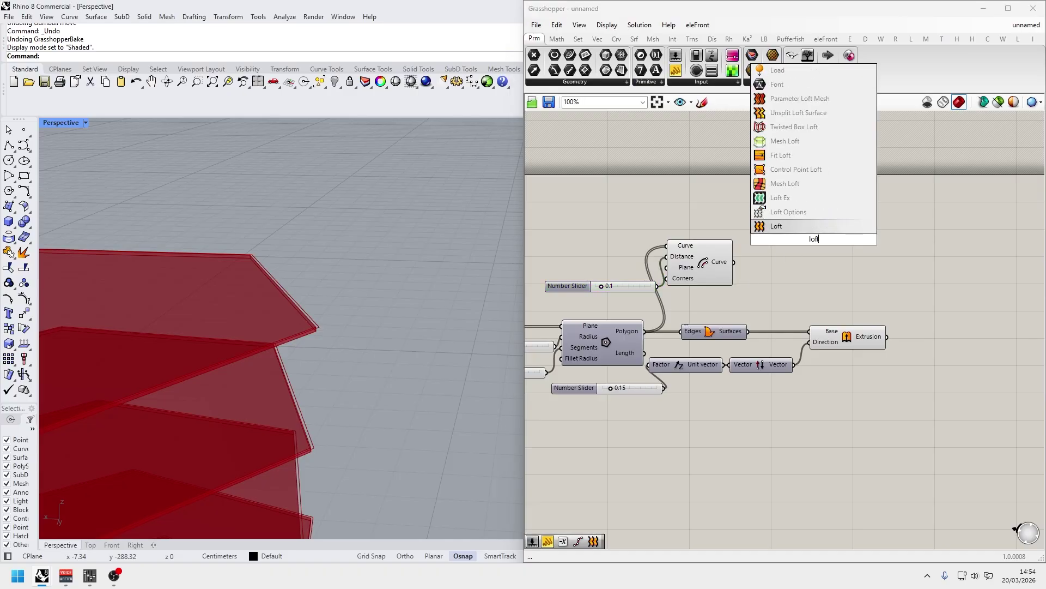
key(Return)
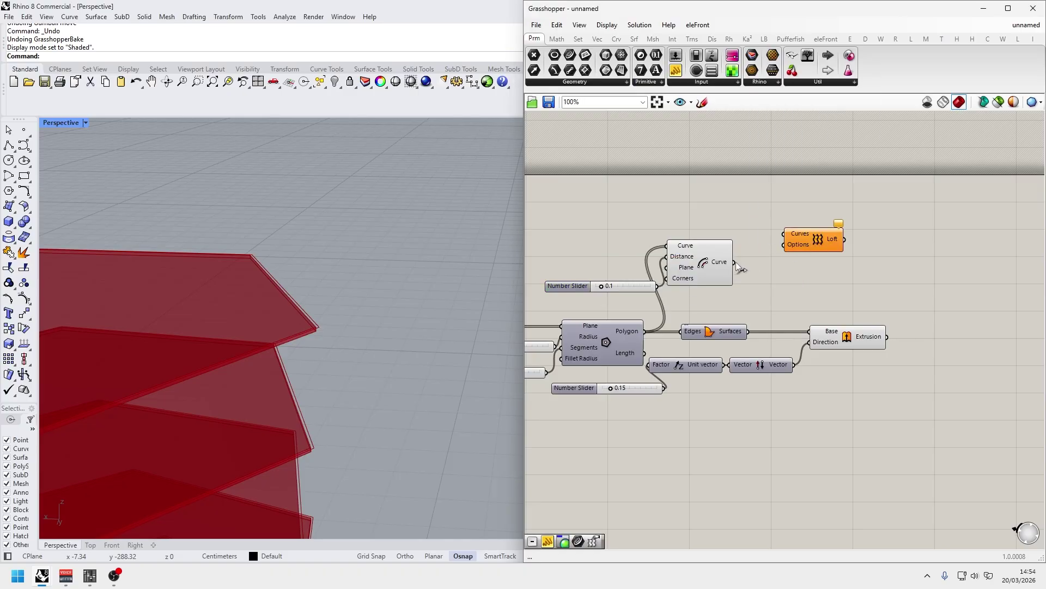
drag(736, 262, 845, 274)
Add a Panel above Offset Curve and wire the offset curves into it to inspect their data structure.
double_click(763, 215)
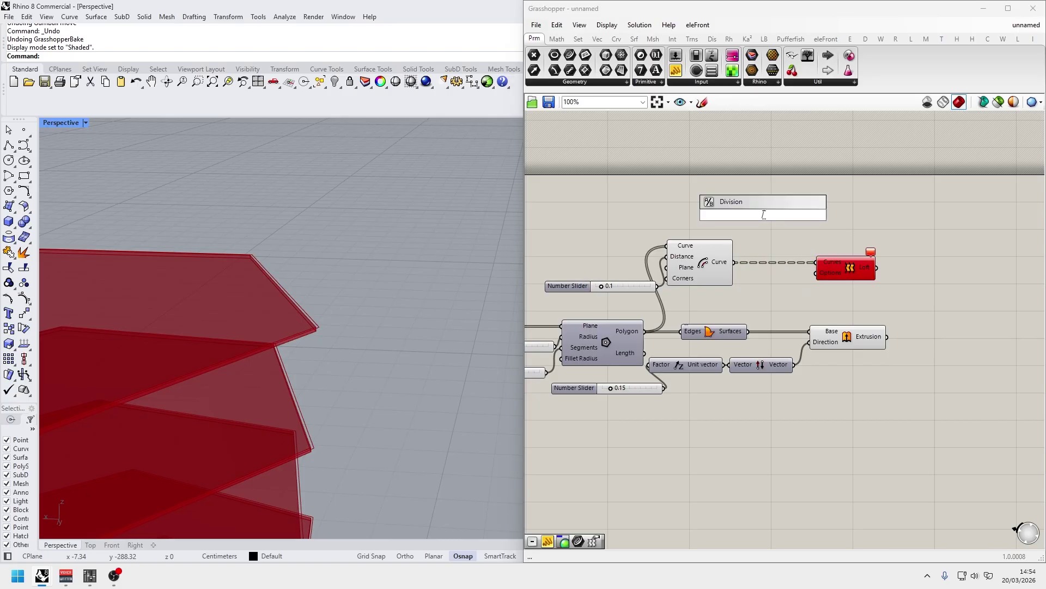
key(Return)
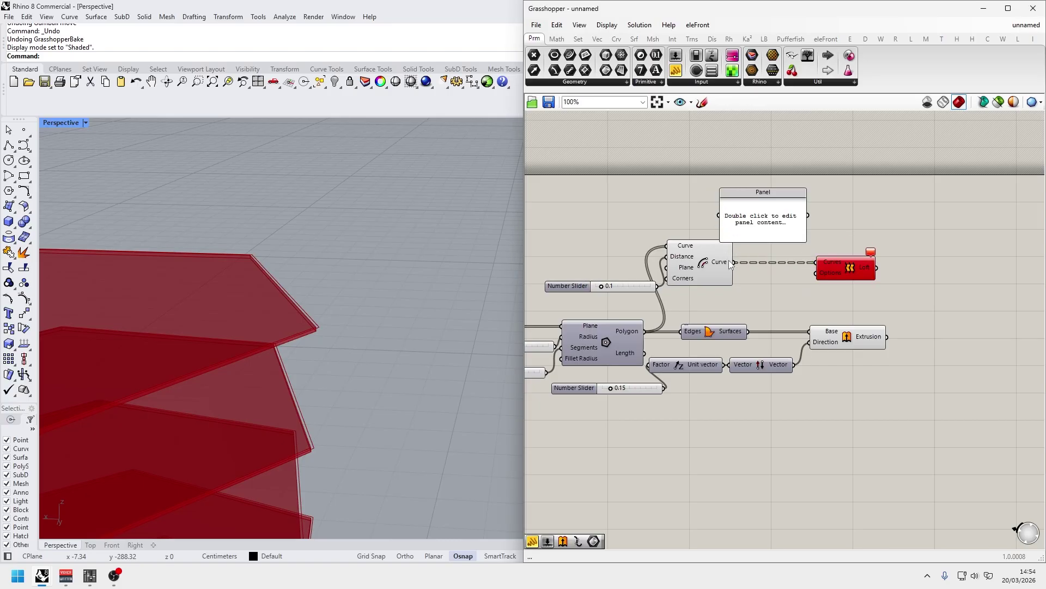
drag(732, 263, 793, 195)
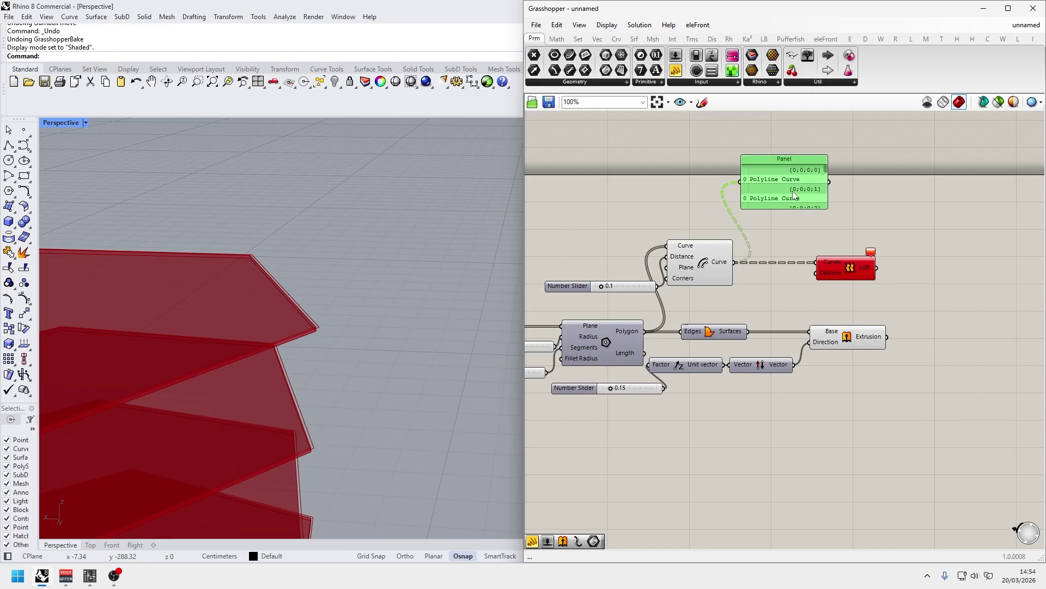
Flatten the Offset Curve component's Curve output so the Loft receives a single list of curves.
right_click(725, 266)
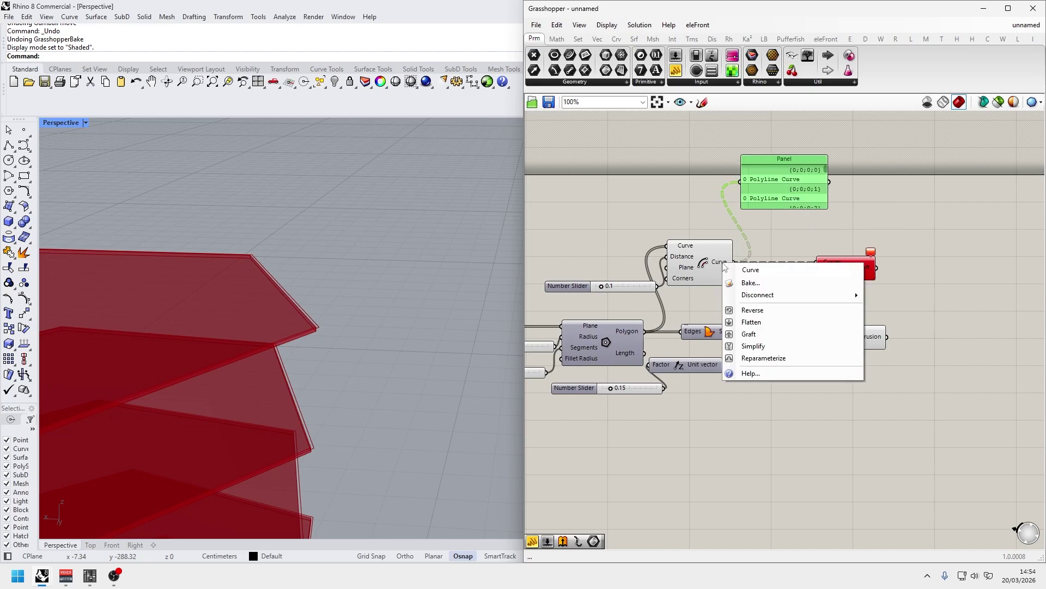
click(754, 321)
scroll(355, 208, down, 5)
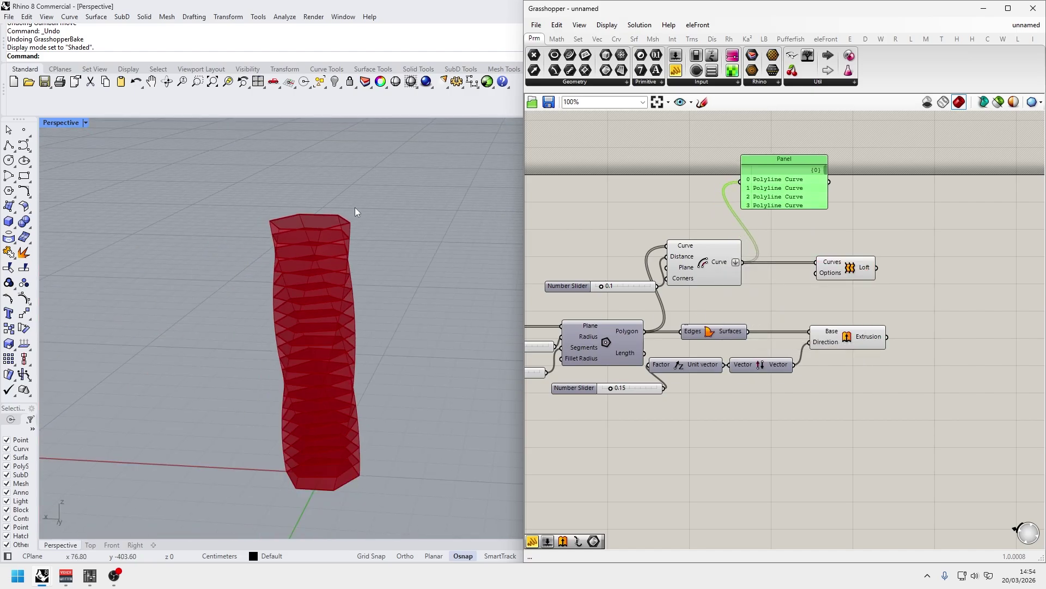
Delete the Panel showing the offset curves and move the Loft component up, above the Offset Curve row.
scroll(335, 241, up, 5)
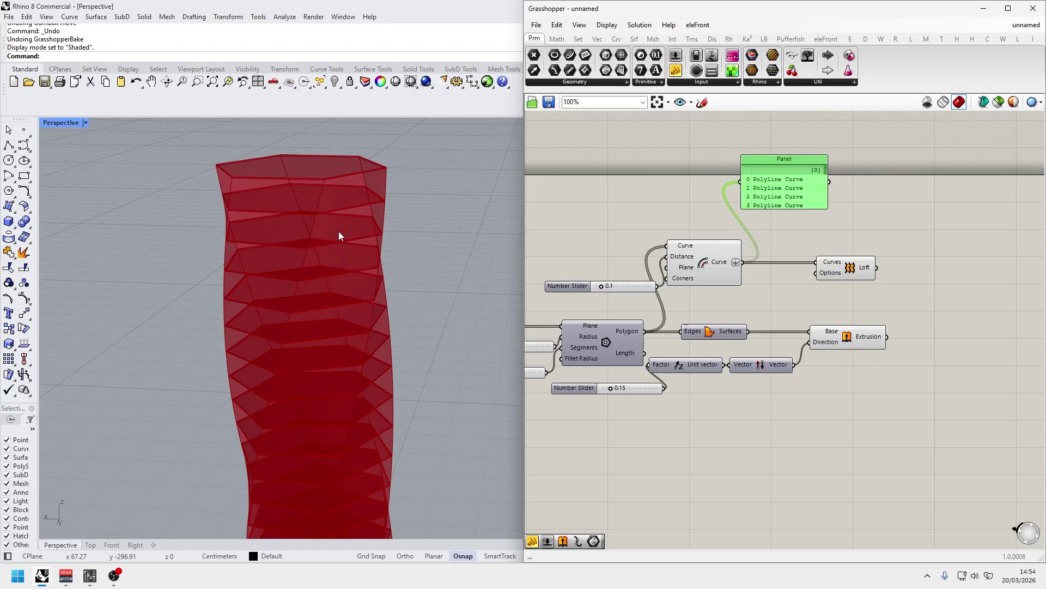
key(Delete)
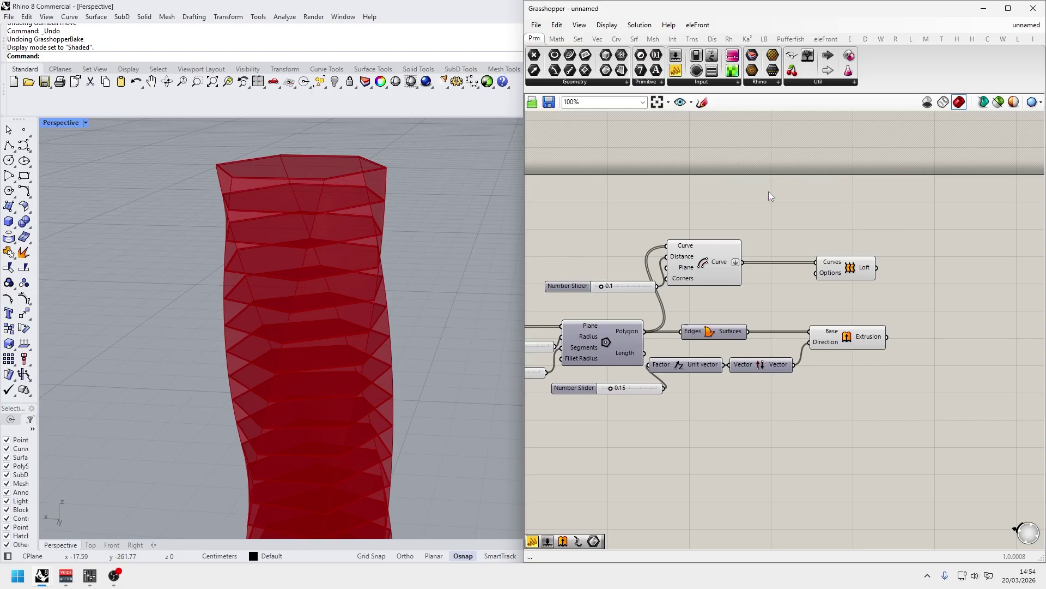
drag(852, 268, 801, 200)
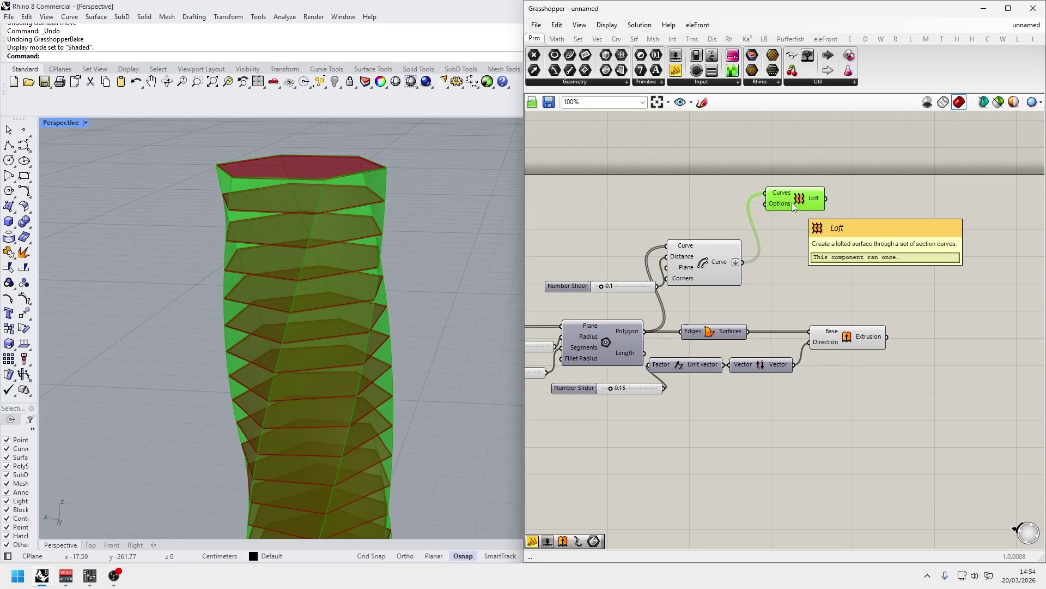
click(838, 340)
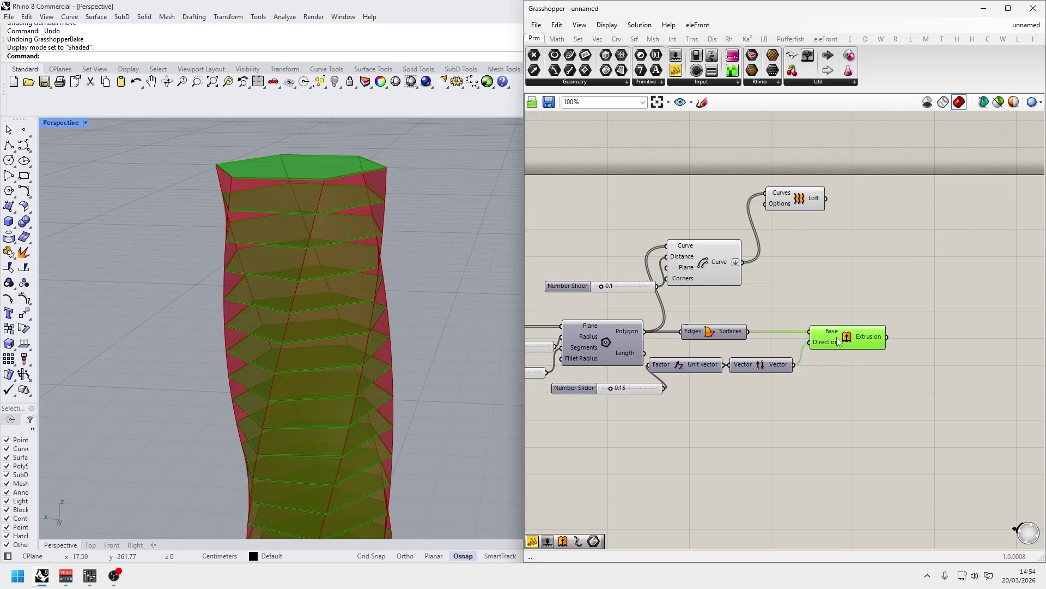
Add a Divide Curve component after Offset Curve and wire the flattened offset curves into its Curve input.
click(823, 279)
double_click(823, 276)
text(divide)
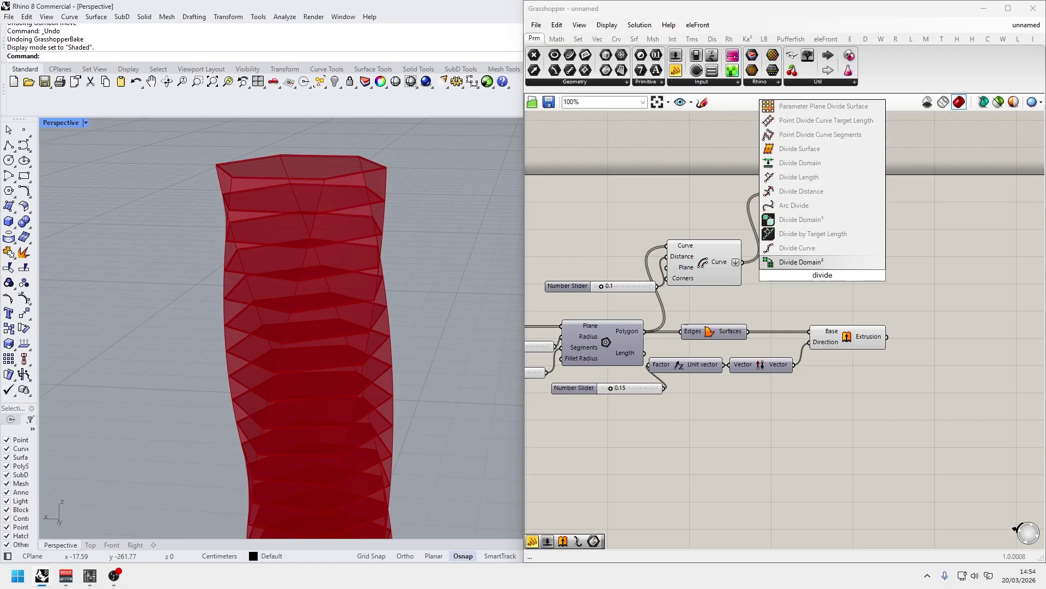
key(Return)
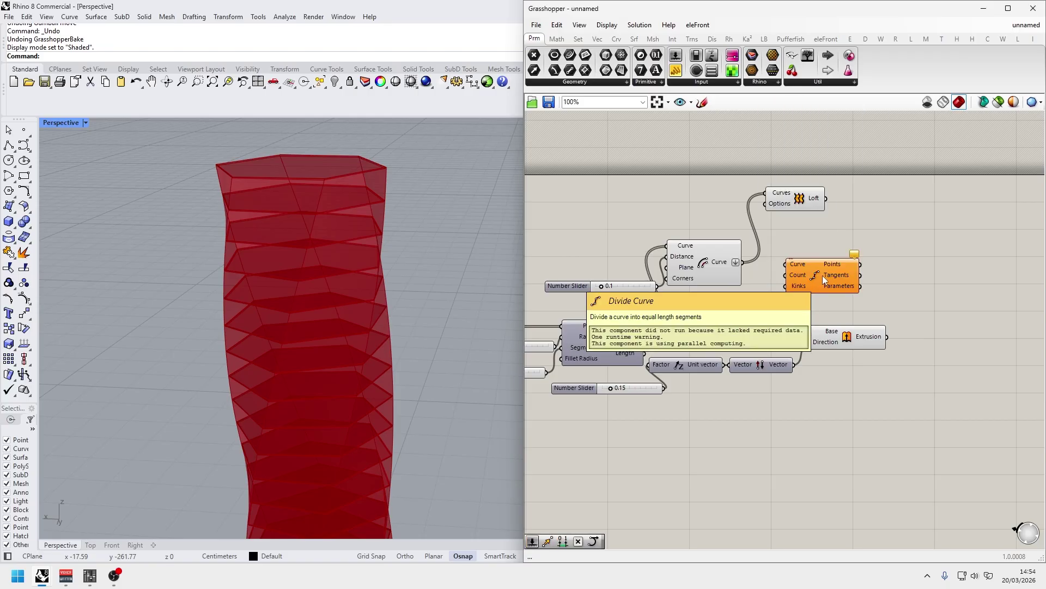
drag(743, 262, 811, 273)
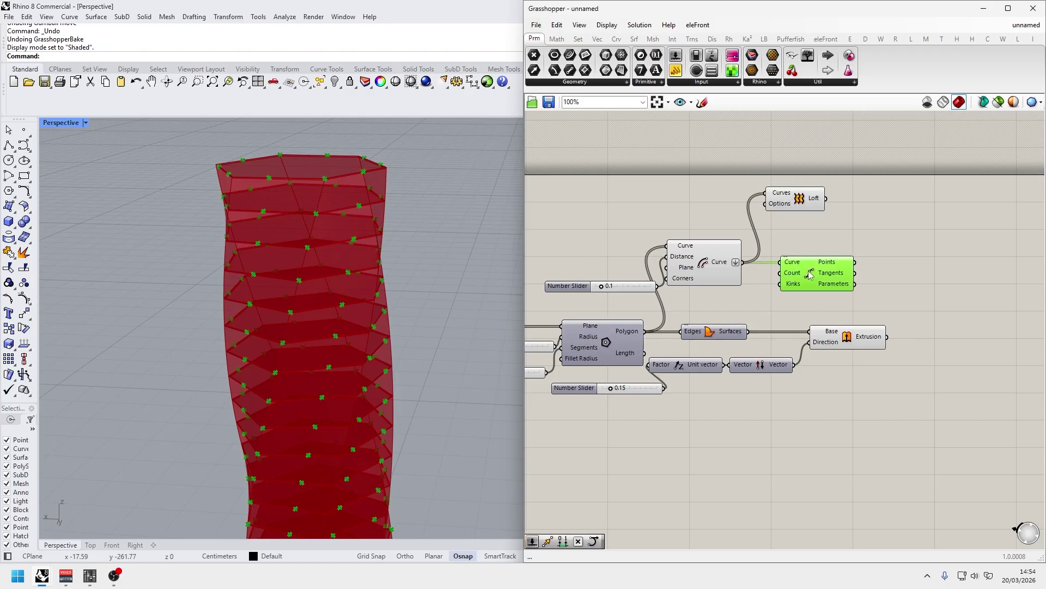
Add a PolyLine component after Divide Curve and wire the division Points into its Vertices input.
mouse_move(842, 280)
right_drag(842, 279, 597, 277)
click(654, 270)
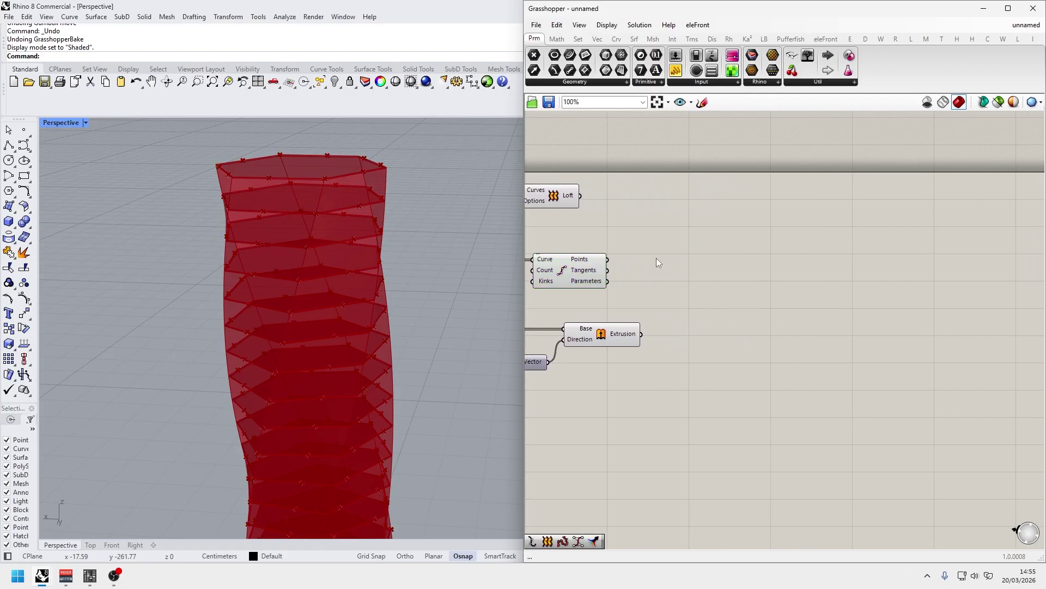
double_click(656, 257)
text(polylin)
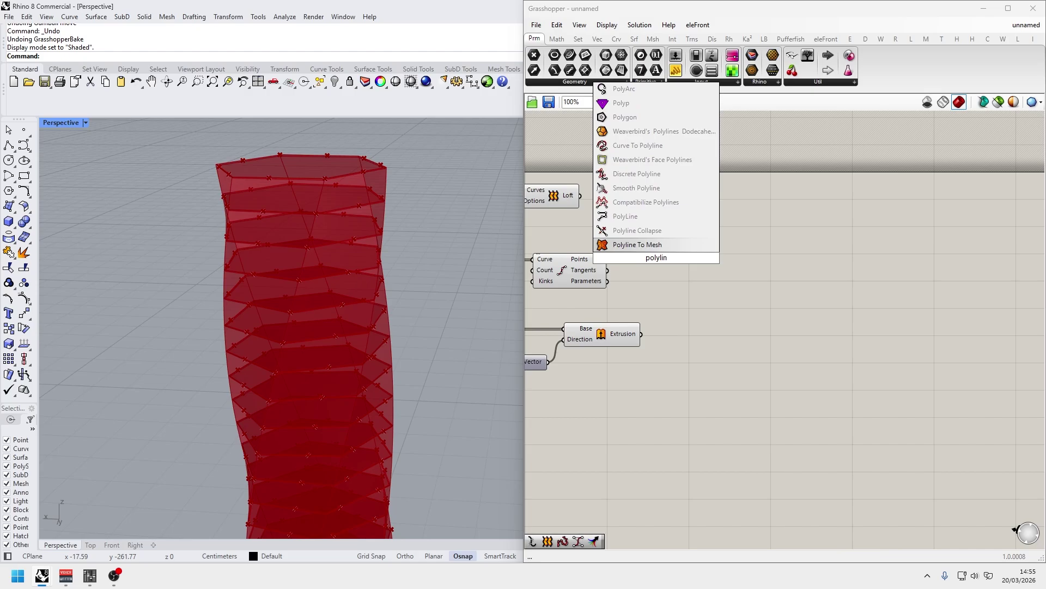
key(Up)
key(Return)
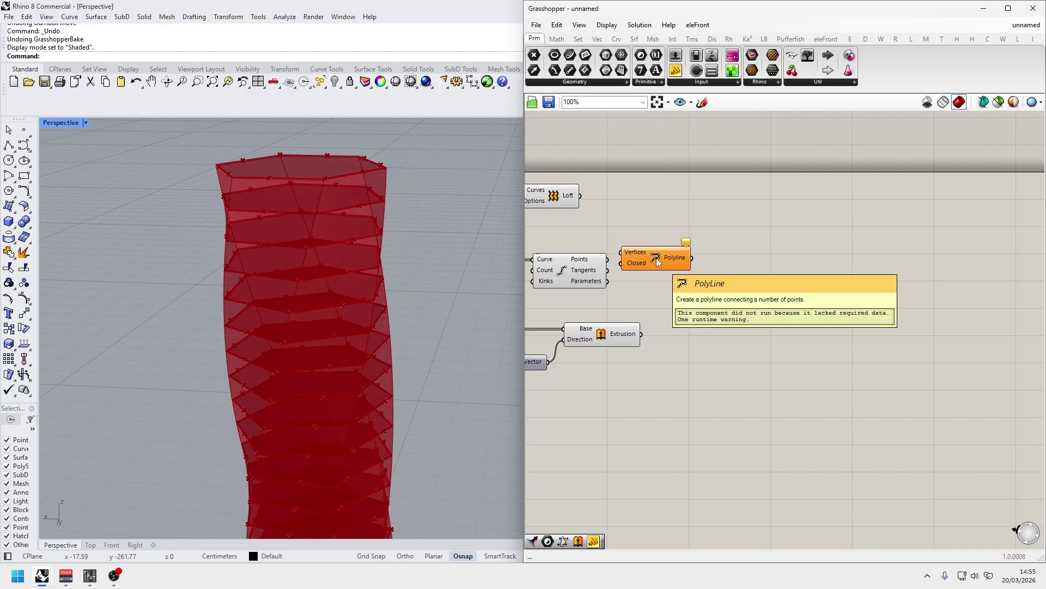
drag(608, 259, 647, 248)
click(660, 277)
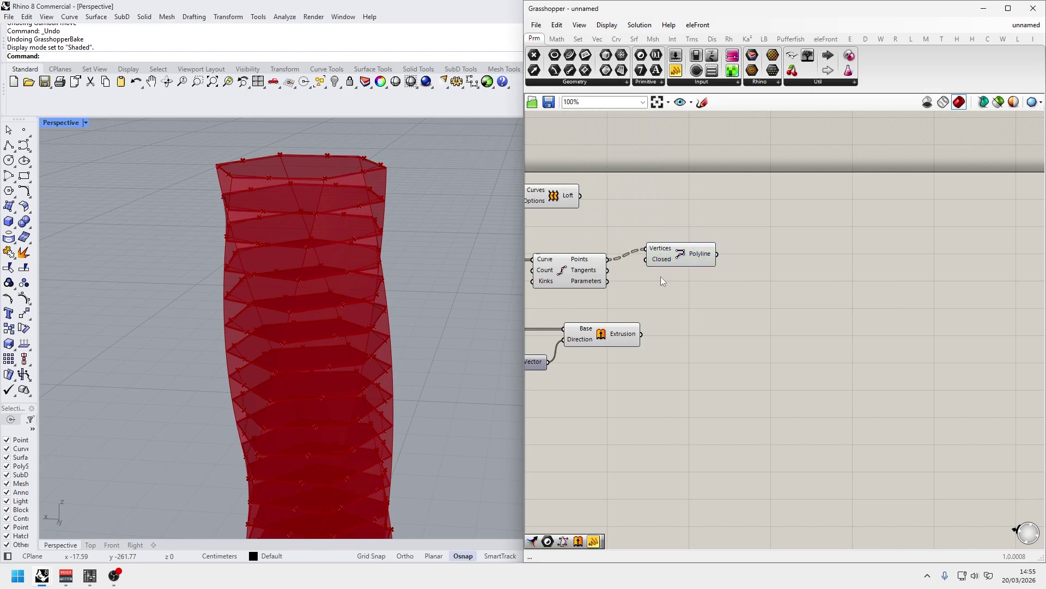
Examine the polylines drawn through the division points up close, and delete the PolyLine component.
click(680, 255)
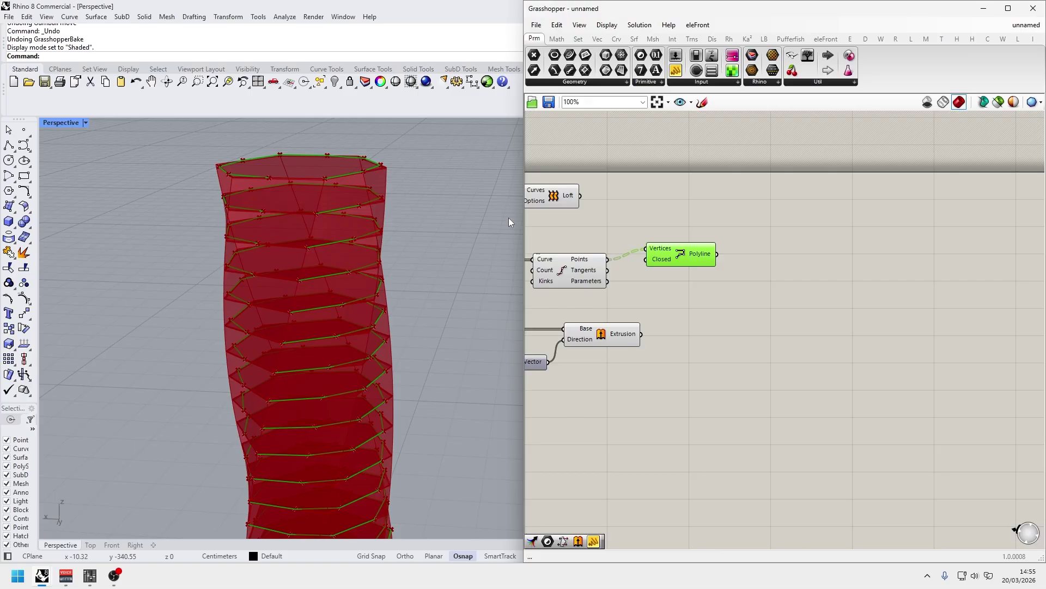
right_drag(406, 240, 317, 181)
scroll(321, 133, up, 6)
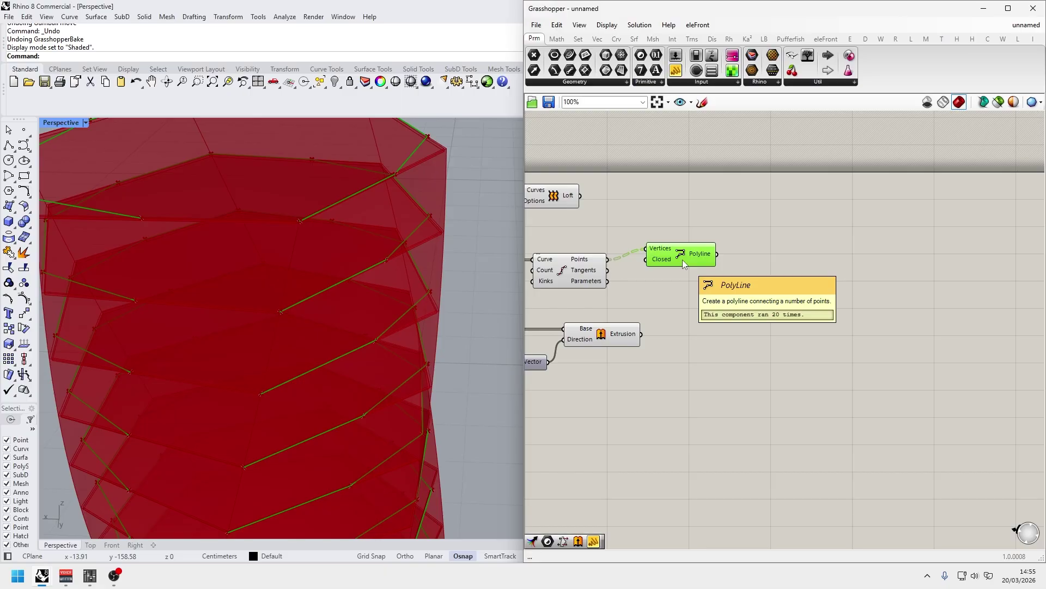
key(Delete)
scroll(470, 280, down, 5)
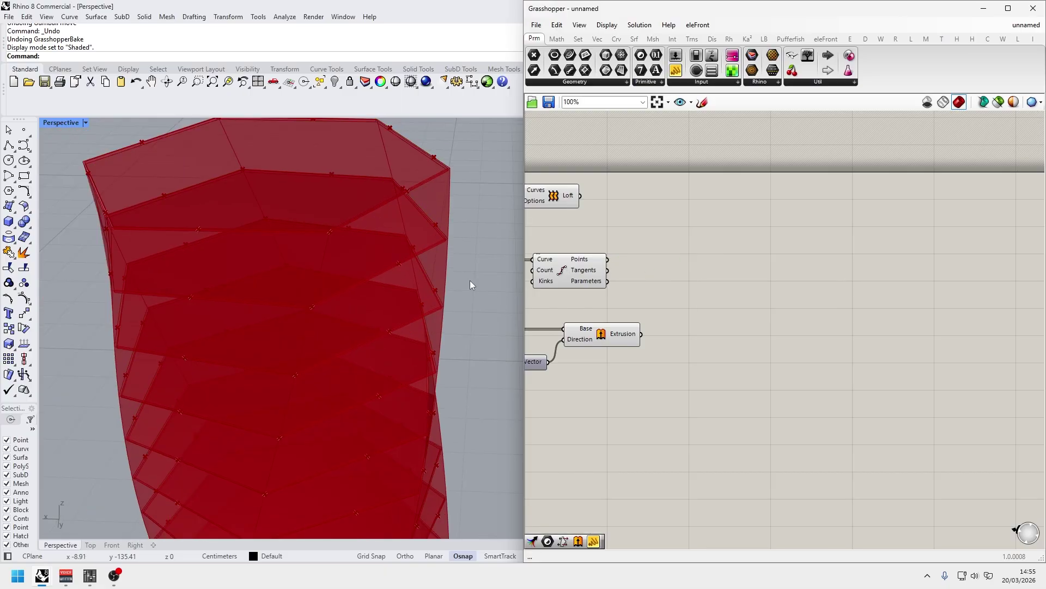
Move the Offset Curve component and its 0.1 distance slider up to free space above the floor-plate components.
right_drag(554, 298, 762, 268)
click(717, 277)
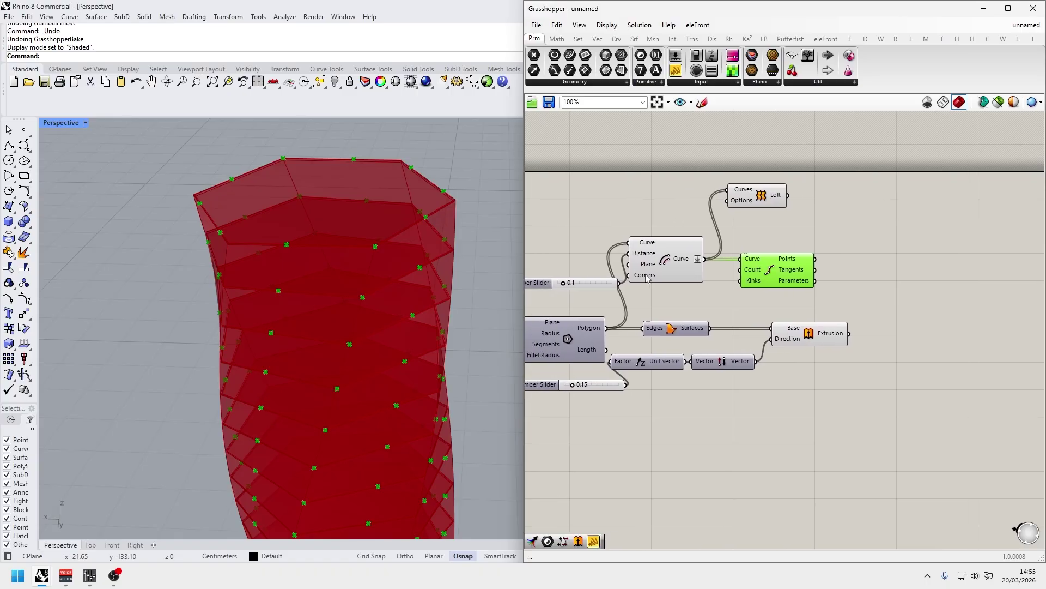
right_drag(635, 335, 722, 317)
click(734, 294)
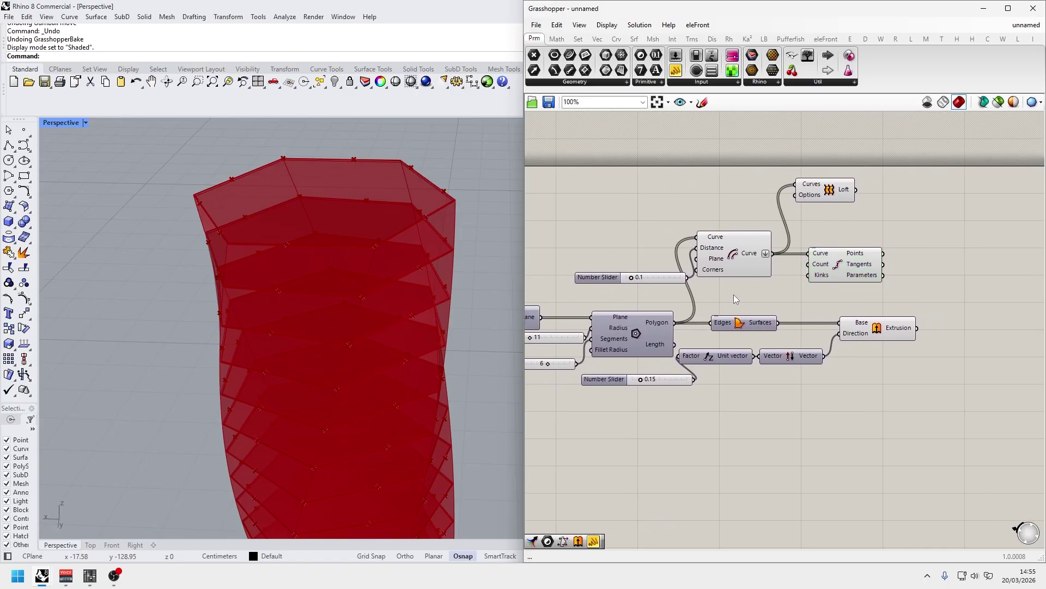
click(735, 256)
drag(735, 256, 731, 230)
drag(649, 277, 627, 235)
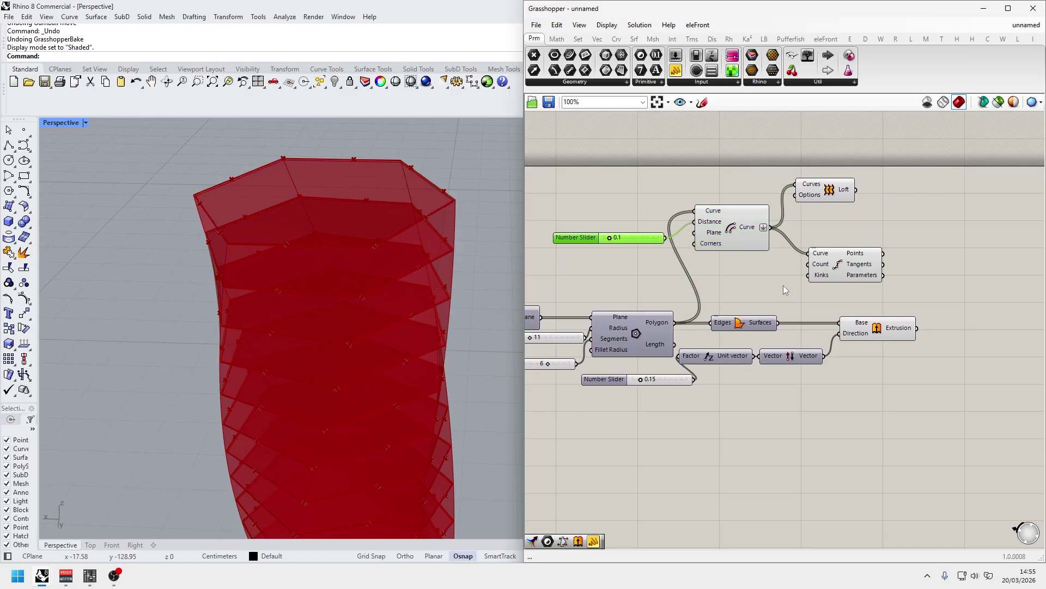
Multiply a new slider of 2 by the polygon's Segments slider with a Multiplication component and wire the Result into Divide Curve's Count.
double_click(756, 278)
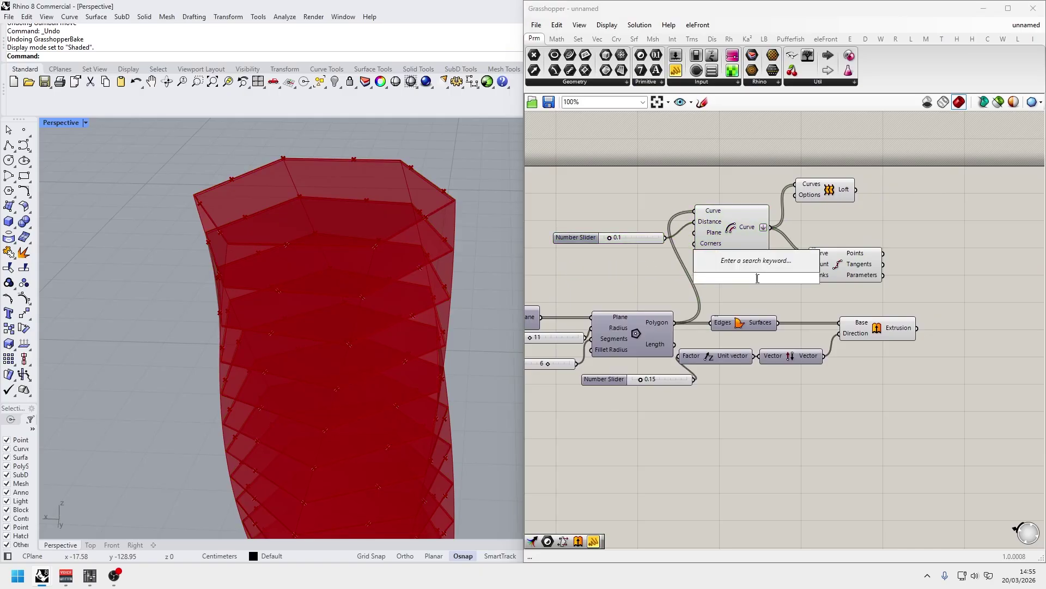
text(multiplication)
key(Return)
double_click(695, 264)
text(2)
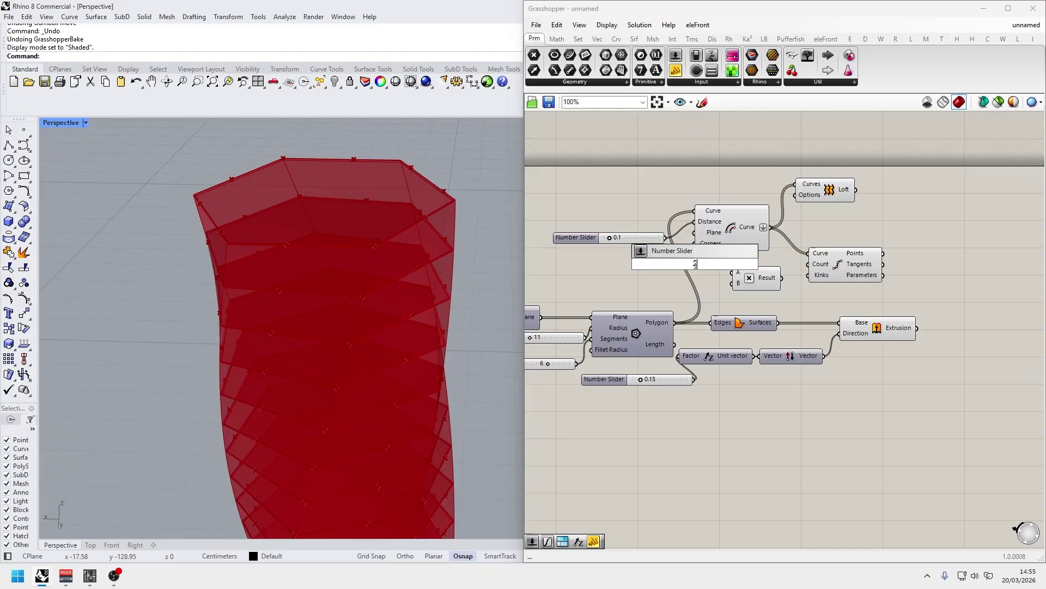
key(Return)
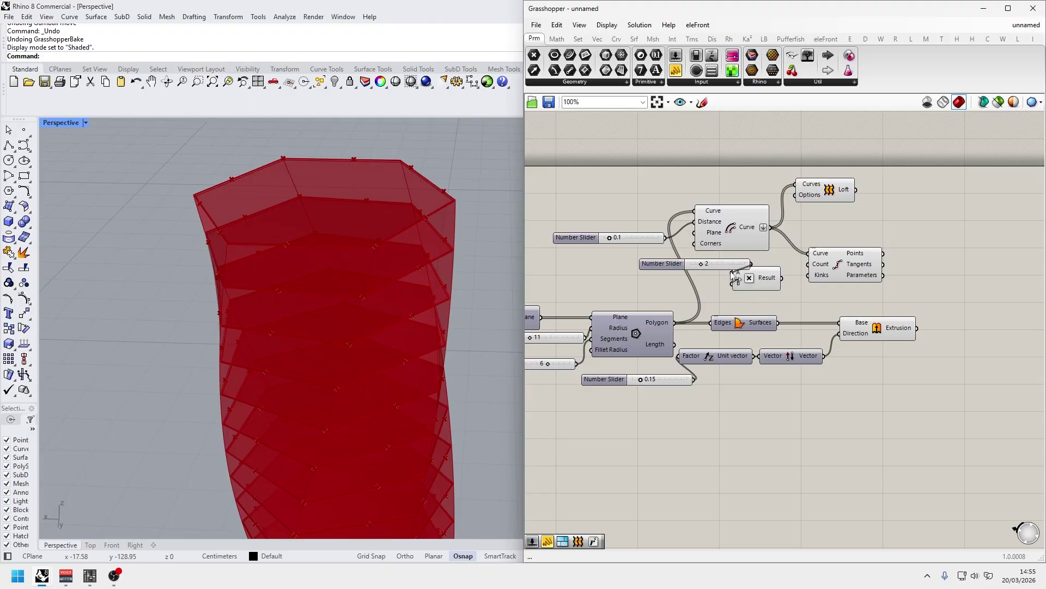
drag(713, 269, 656, 271)
drag(579, 333, 733, 288)
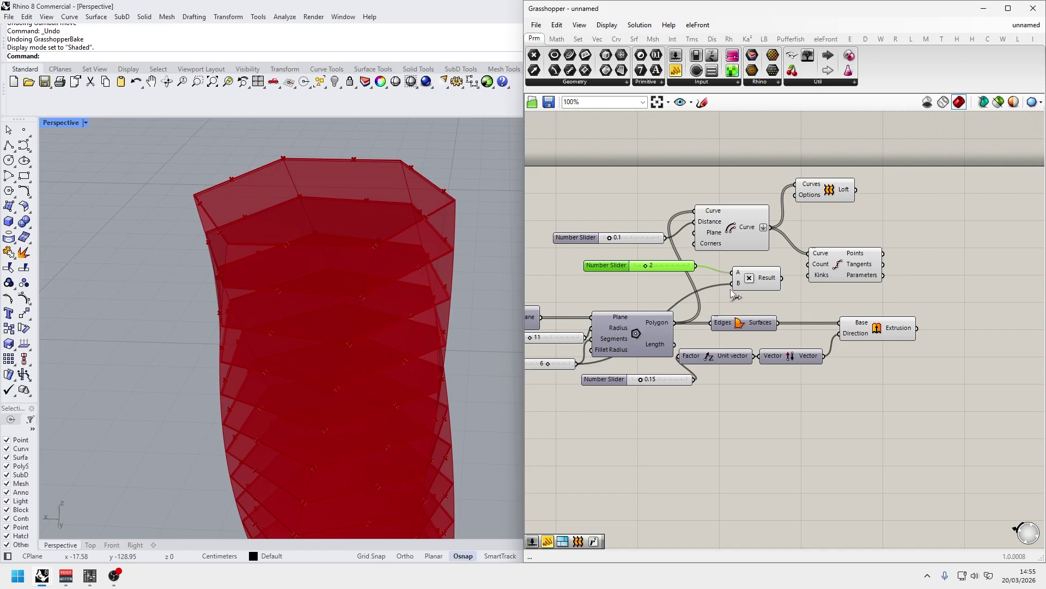
drag(784, 278, 803, 270)
right_drag(563, 360, 652, 352)
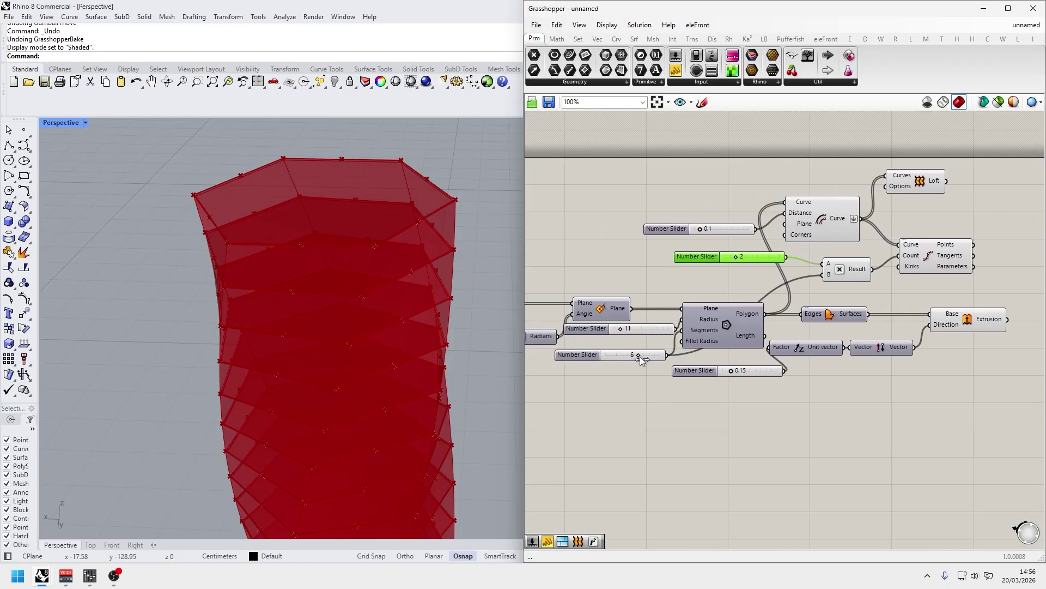
mouse_move(638, 356)
mouse_down()
mouse_move(627, 358)
mouse_move(638, 359)
mouse_up()
key(ctrl)
key(ctrl)
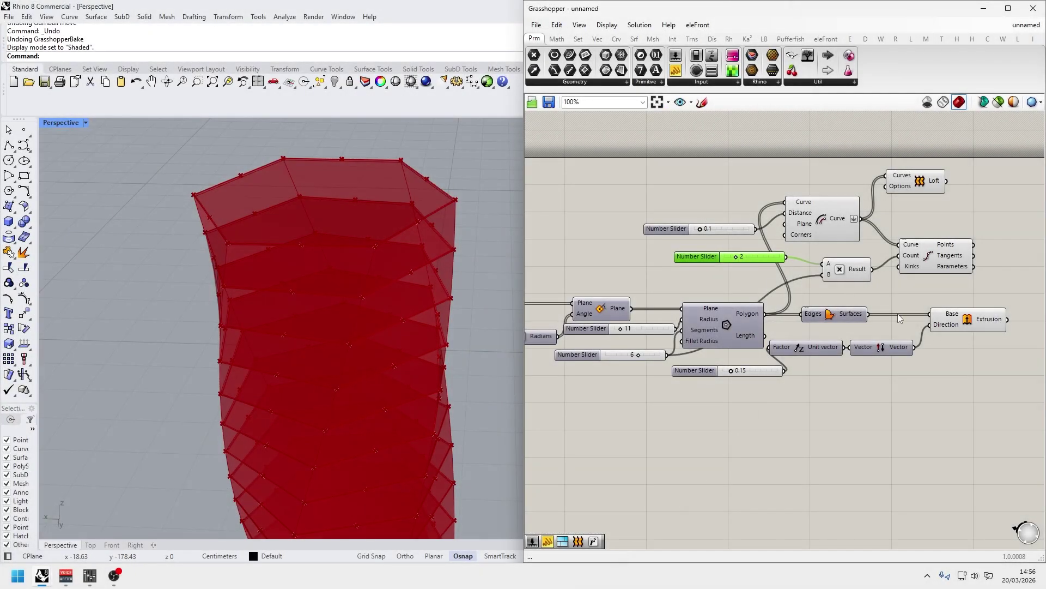
right_drag(893, 313, 586, 333)
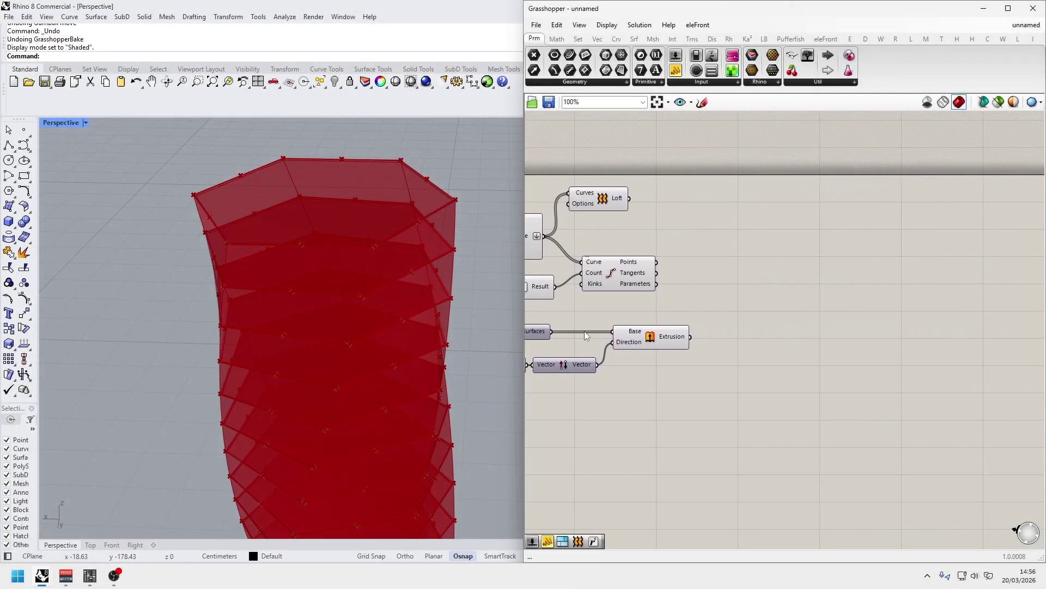
double_click(702, 274)
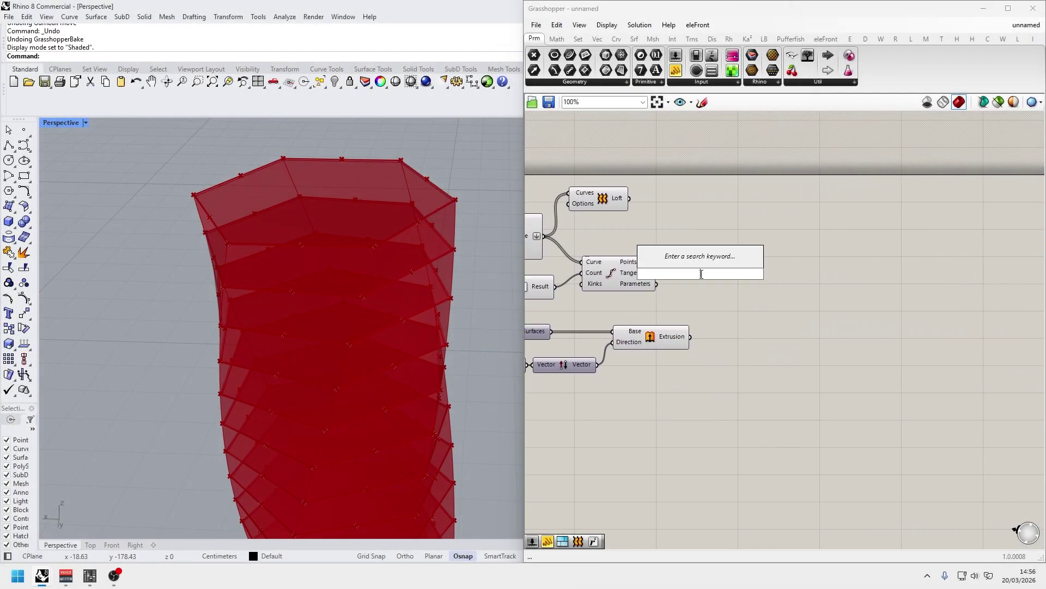
text(polygon)
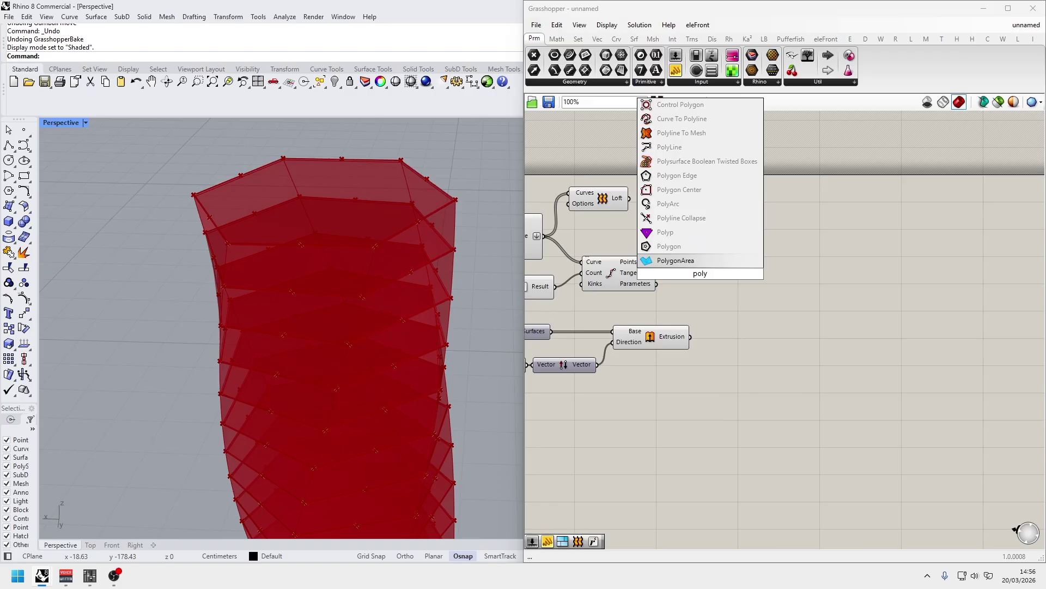
key(Return)
drag(702, 276, 730, 271)
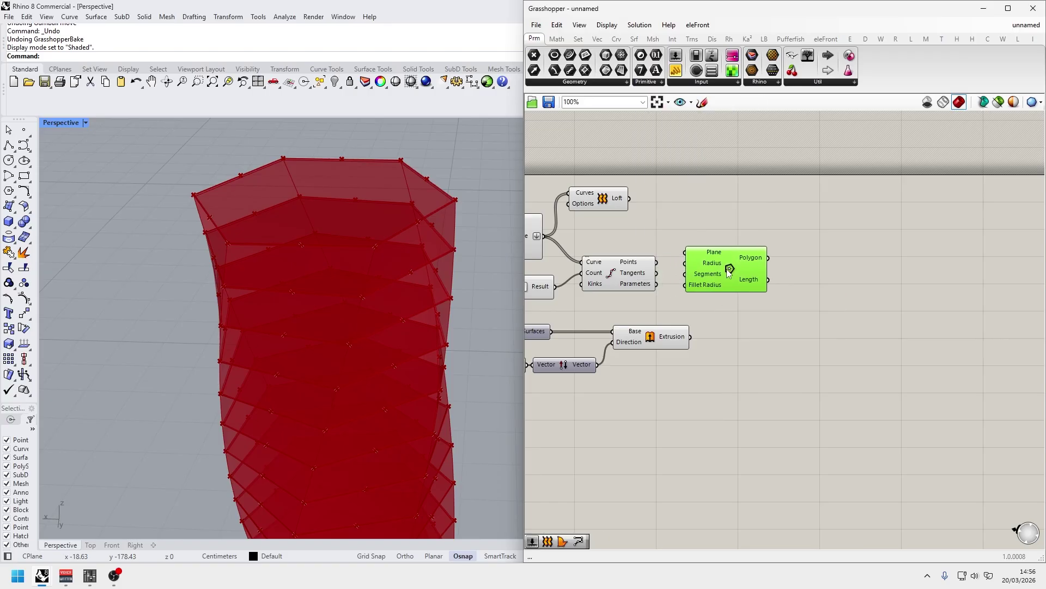
right_click(730, 271)
key(Escape)
key(Delete)
Add a PolyLine component beyond Divide Curve, with the division Points wired into its Vertices input.
double_click(723, 263)
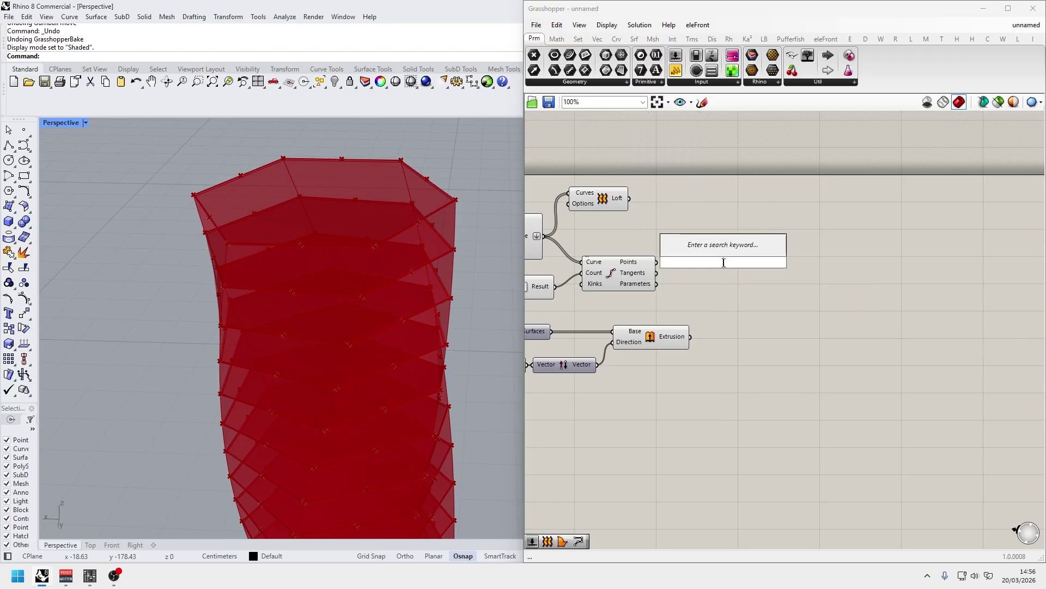
text(po)
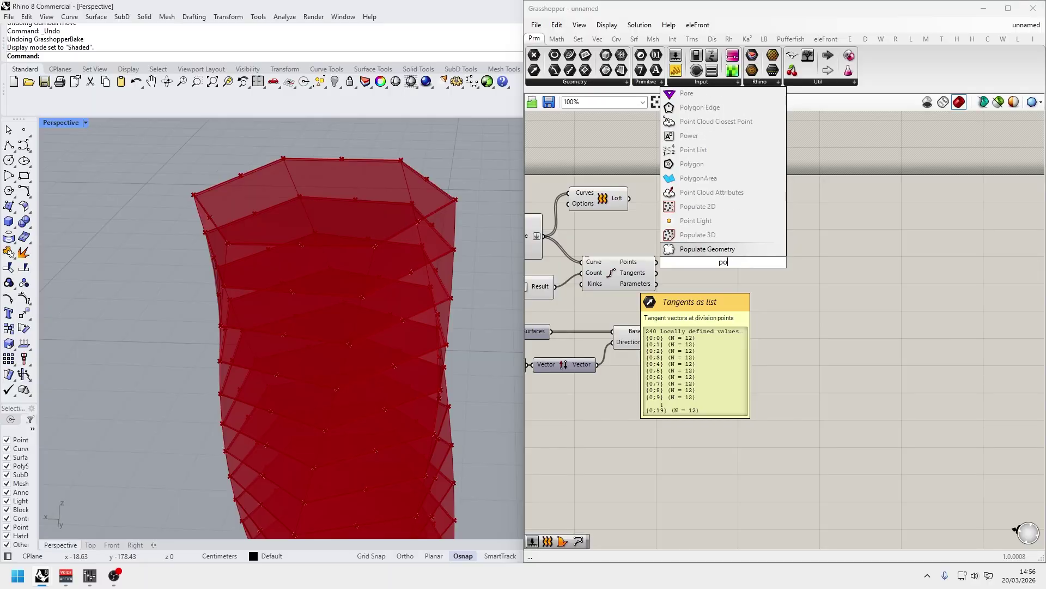
text(ly)
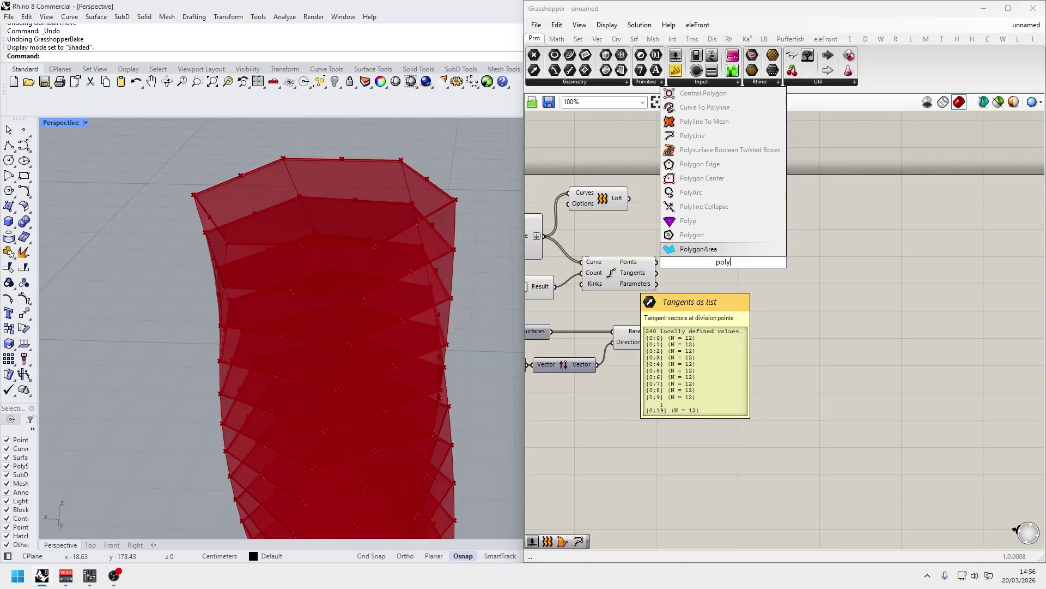
text(line)
key(Return)
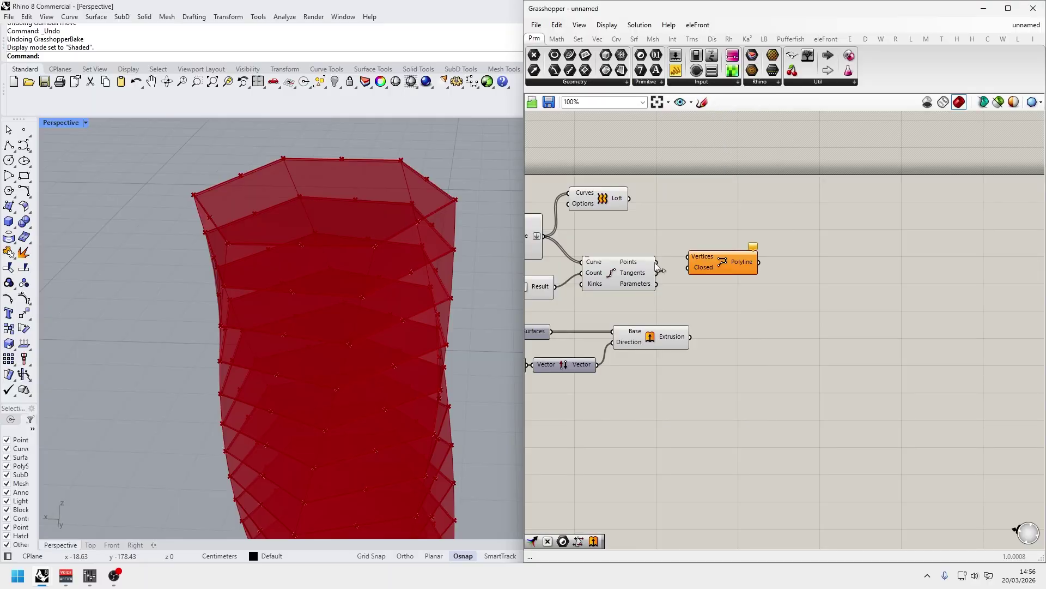
drag(657, 261, 764, 235)
Add a Flip Matrix component fed by Divide Curve's Points and wire its output into the Vertices of a duplicated PolyLine component.
double_click(717, 271)
text(flip ma)
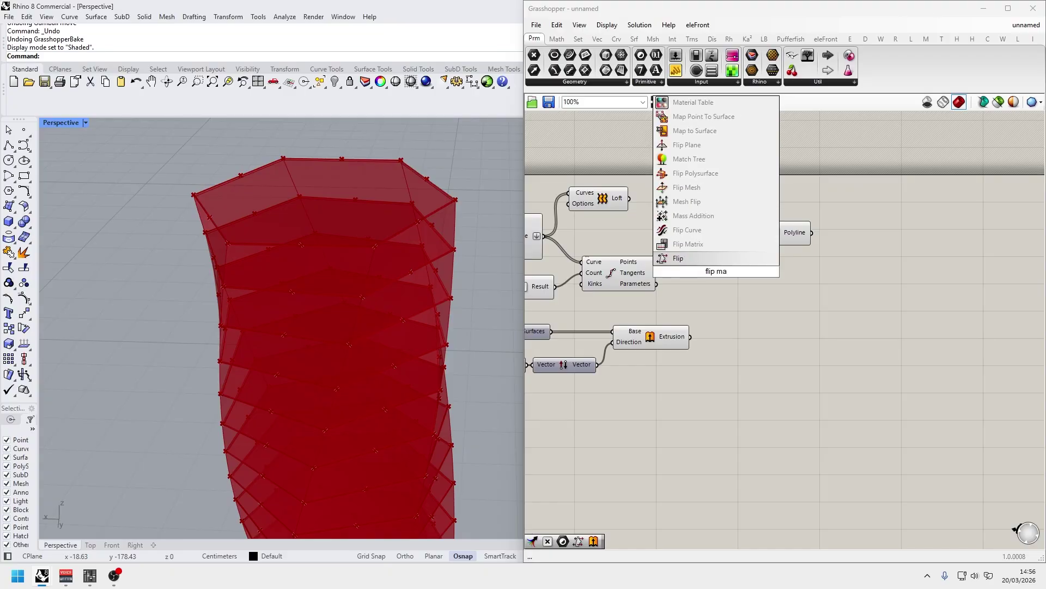
key(Up)
key(Return)
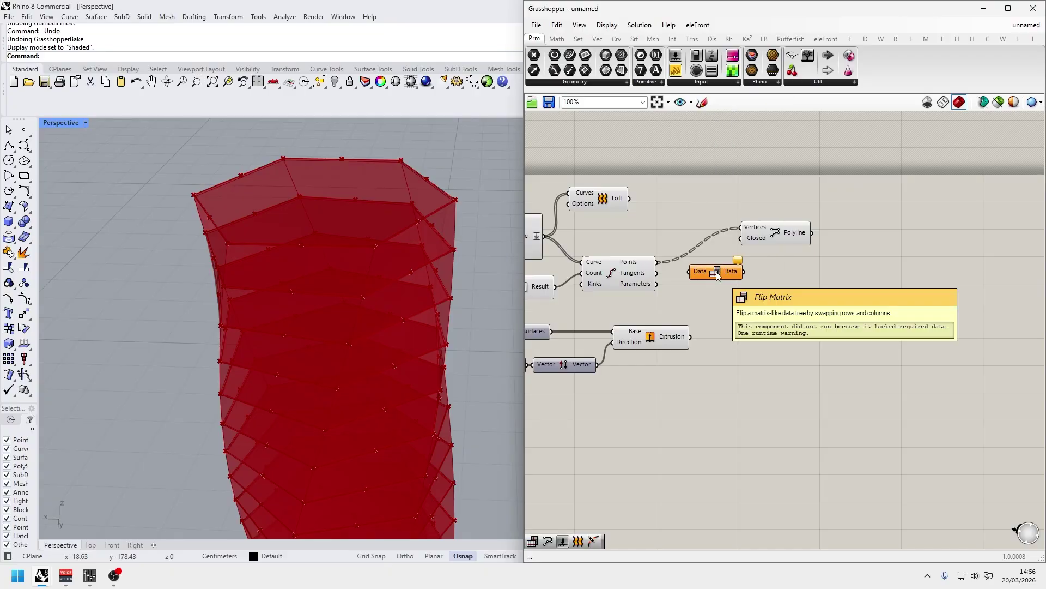
drag(660, 266, 690, 271)
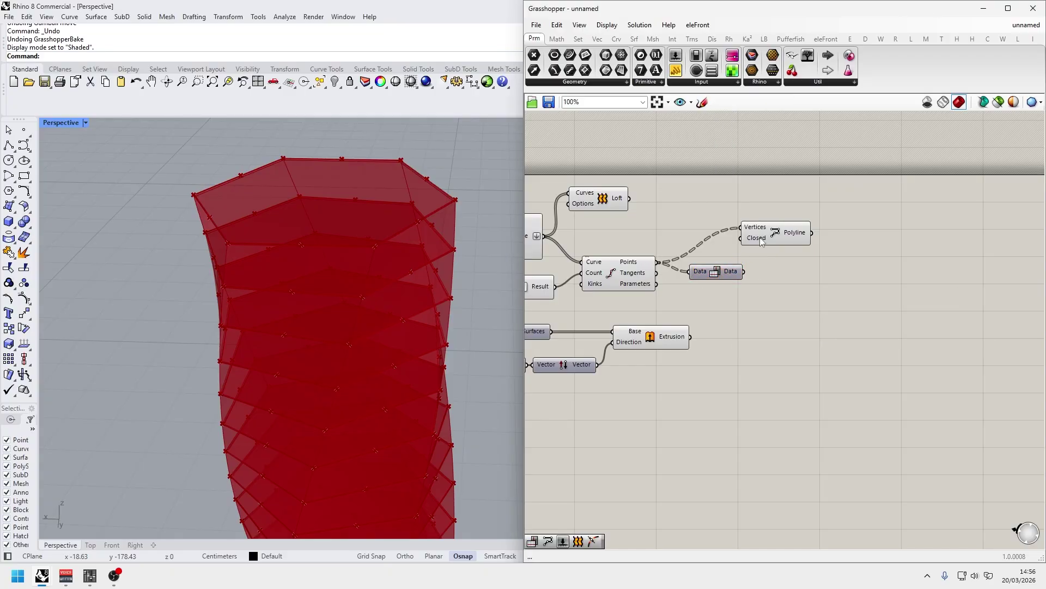
click(776, 244)
alt+drag(776, 245, 759, 267)
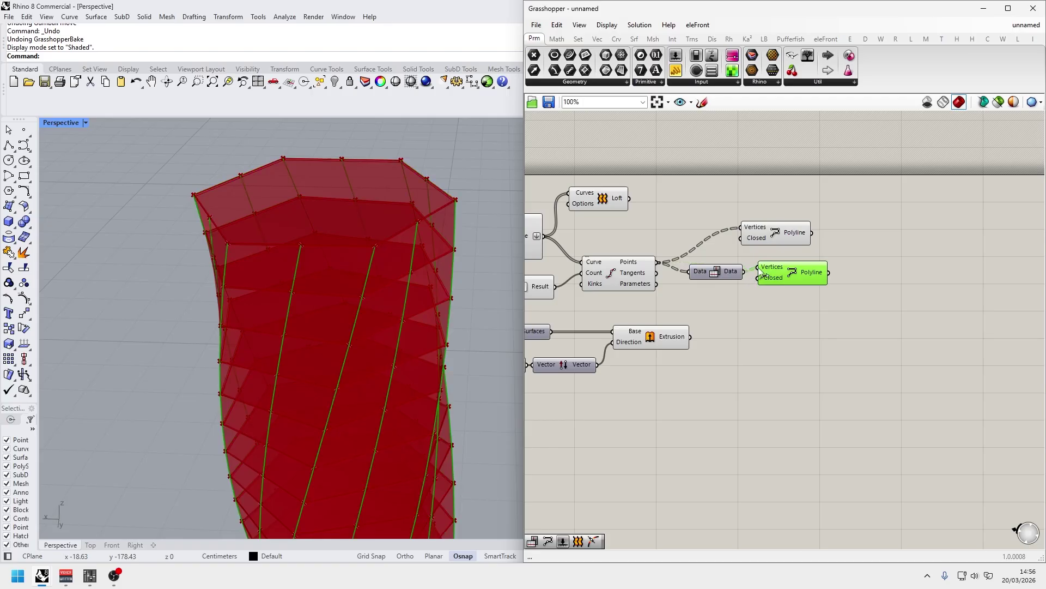
Add a Boolean Toggle set to True, wire it into the Closed input of the upper PolyLine, and align that component above the other PolyLine.
right_drag(397, 306, 418, 368)
shift+right_drag(412, 389, 321, 394)
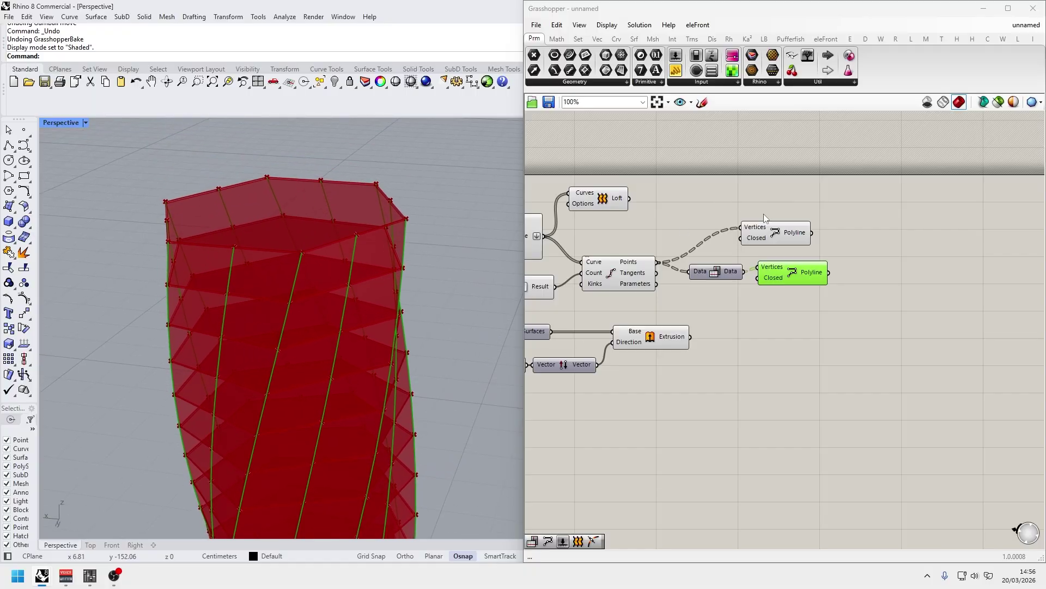
click(774, 234)
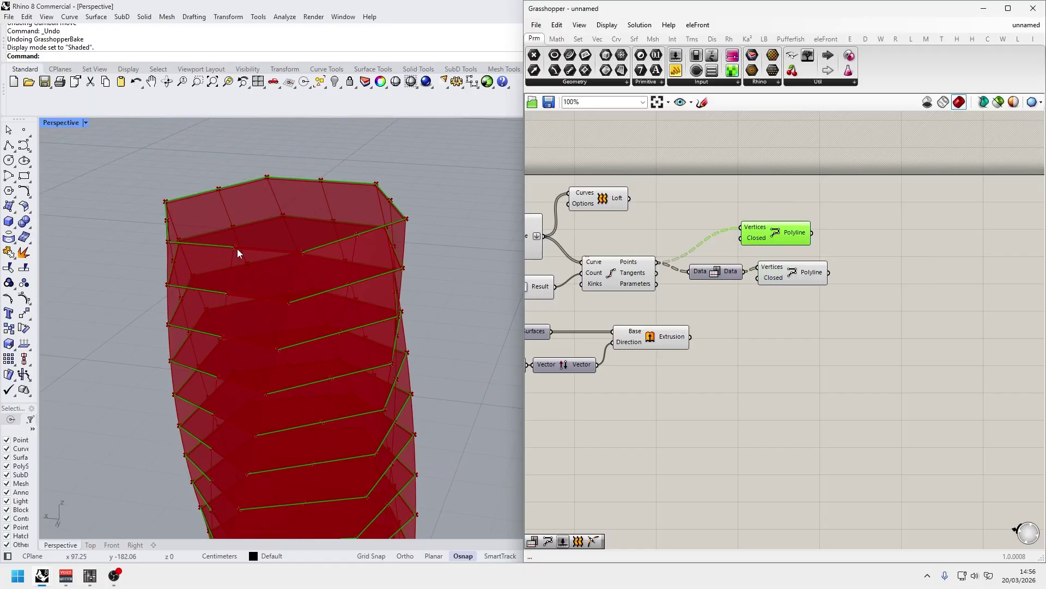
double_click(685, 213)
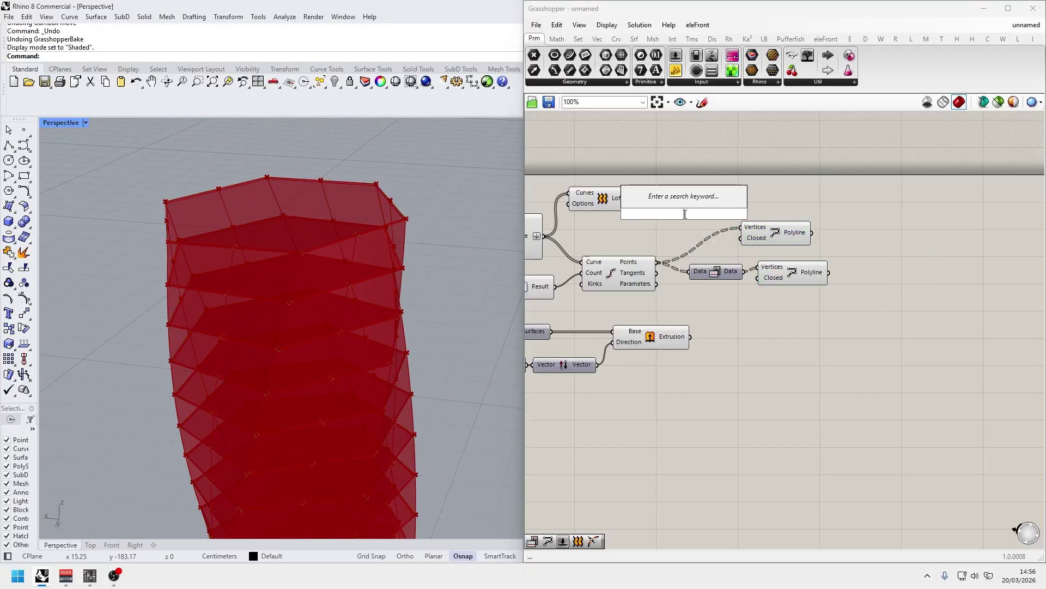
text(boolean)
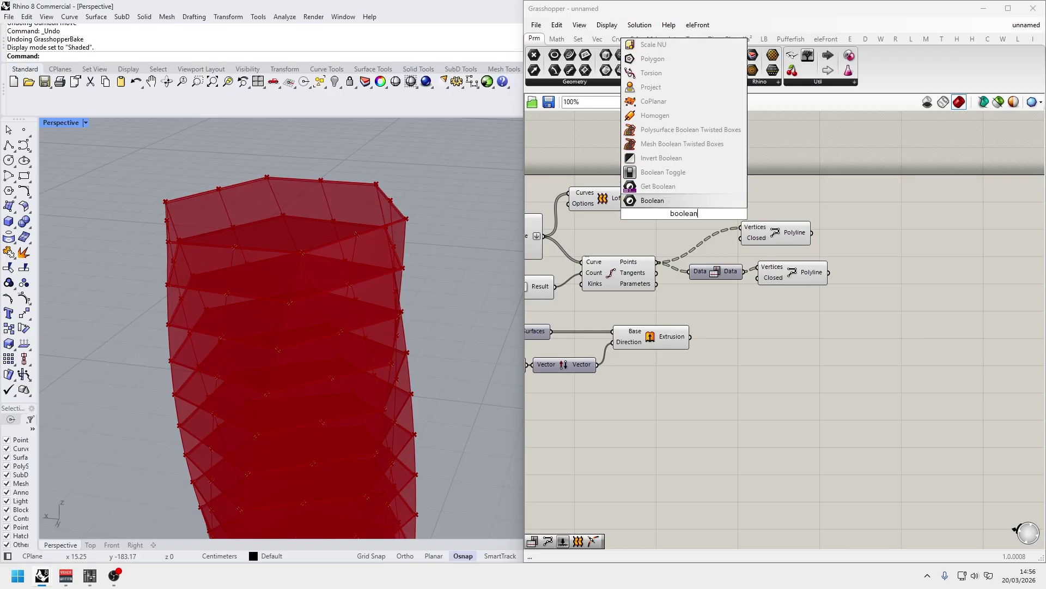
key(Return)
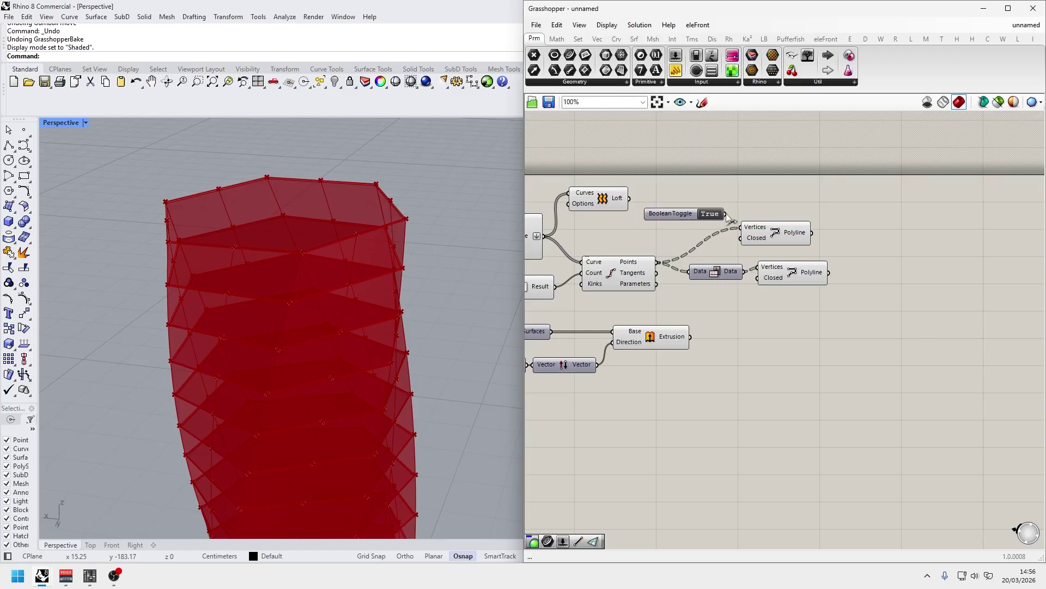
drag(726, 214, 747, 244)
click(771, 236)
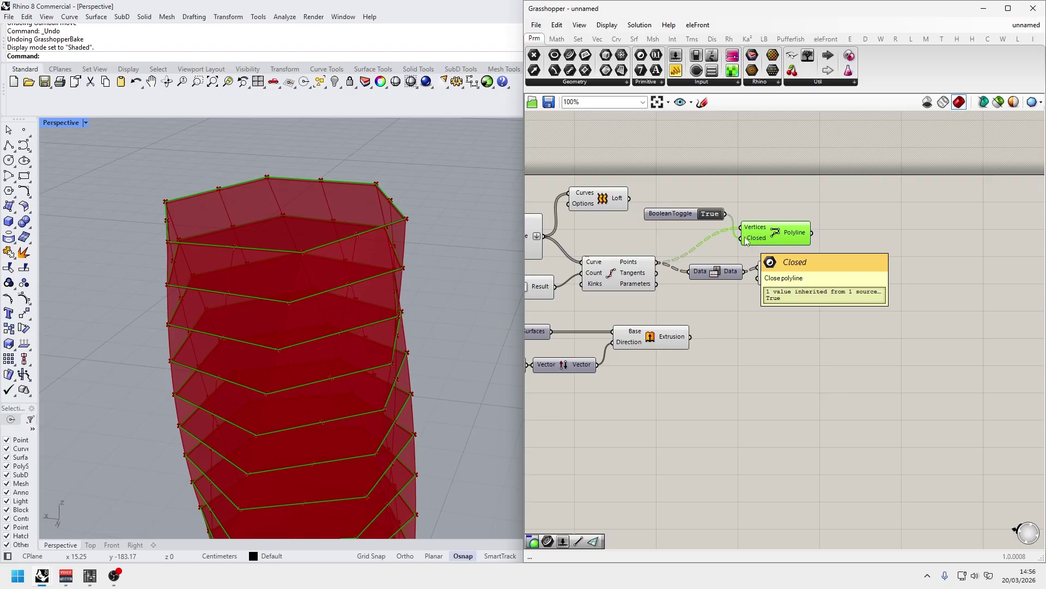
click(721, 250)
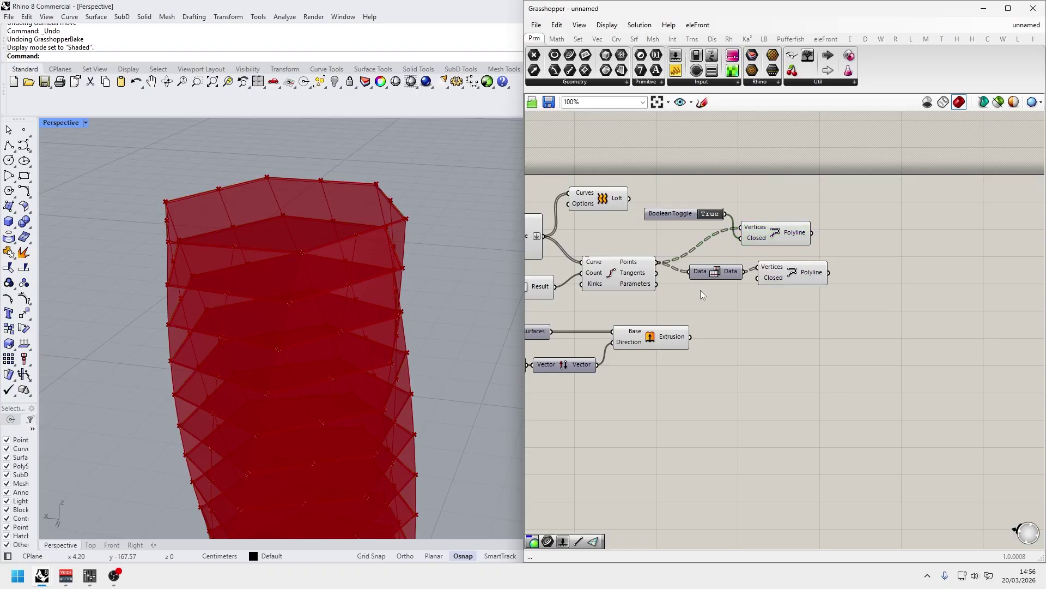
right_drag(752, 304, 620, 315)
drag(635, 259, 653, 254)
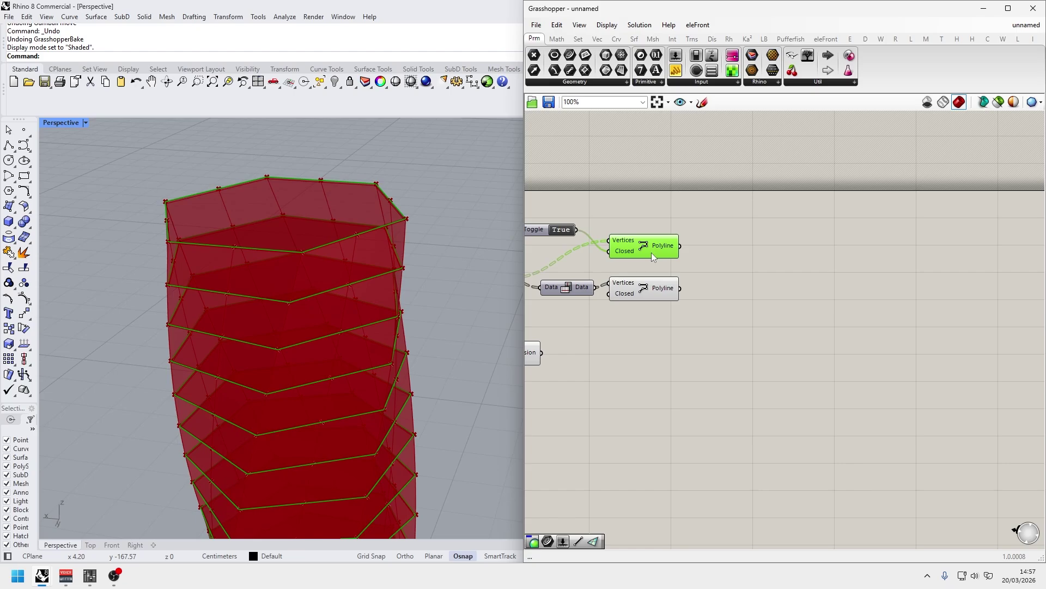
Add a Pipe component beyond the PolyLine components and wire both Polyline outputs into its Curve input.
double_click(735, 268)
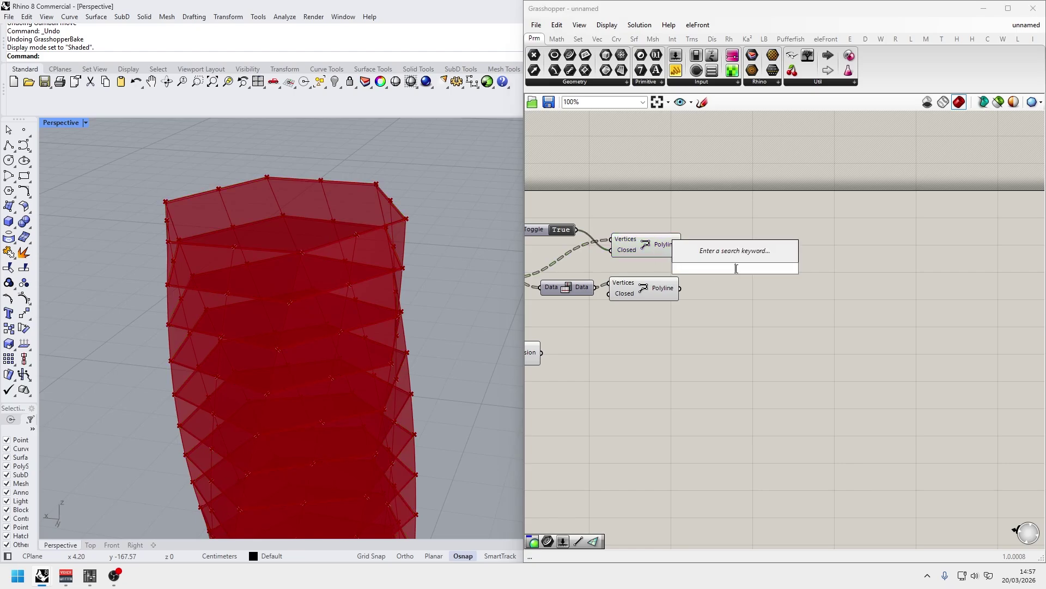
text(pipe)
key(Return)
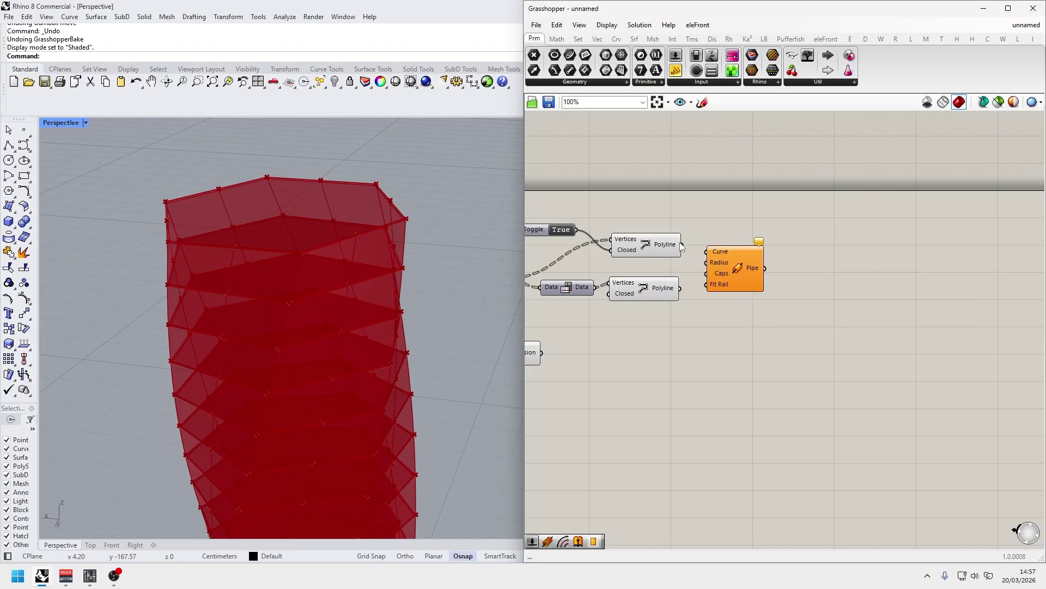
drag(682, 244, 707, 251)
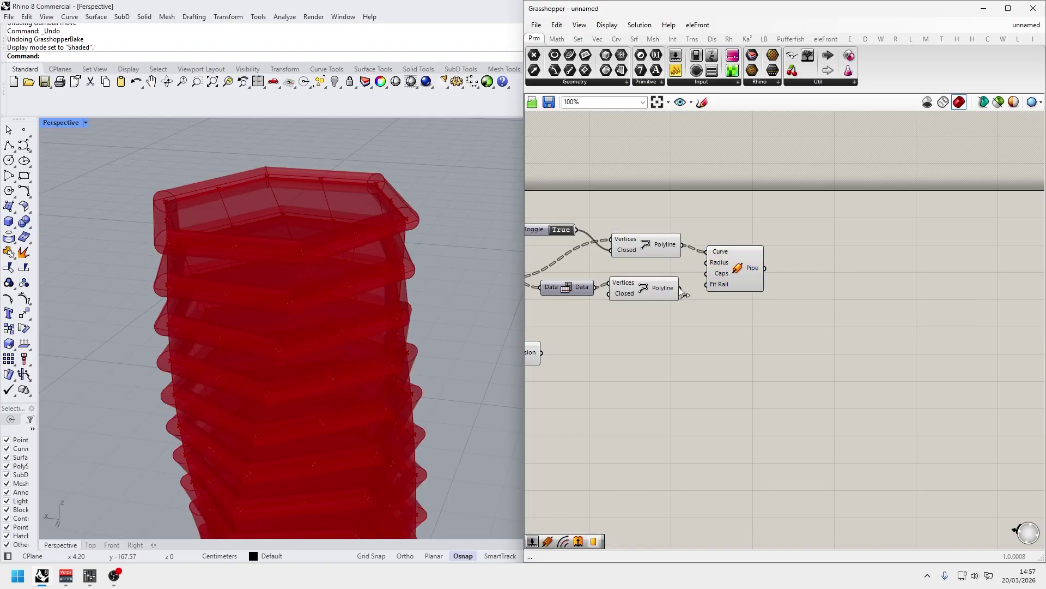
drag(681, 289, 784, 275)
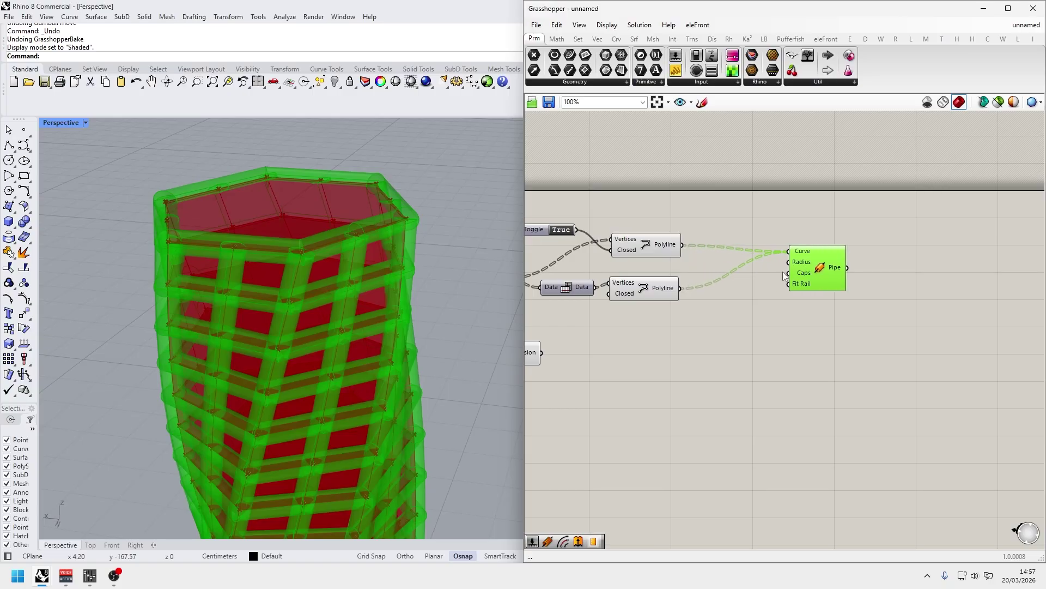
Wire a new 0.1 number slider into Pipe's Radius and inspect the piped frame on the tower up close.
double_click(741, 290)
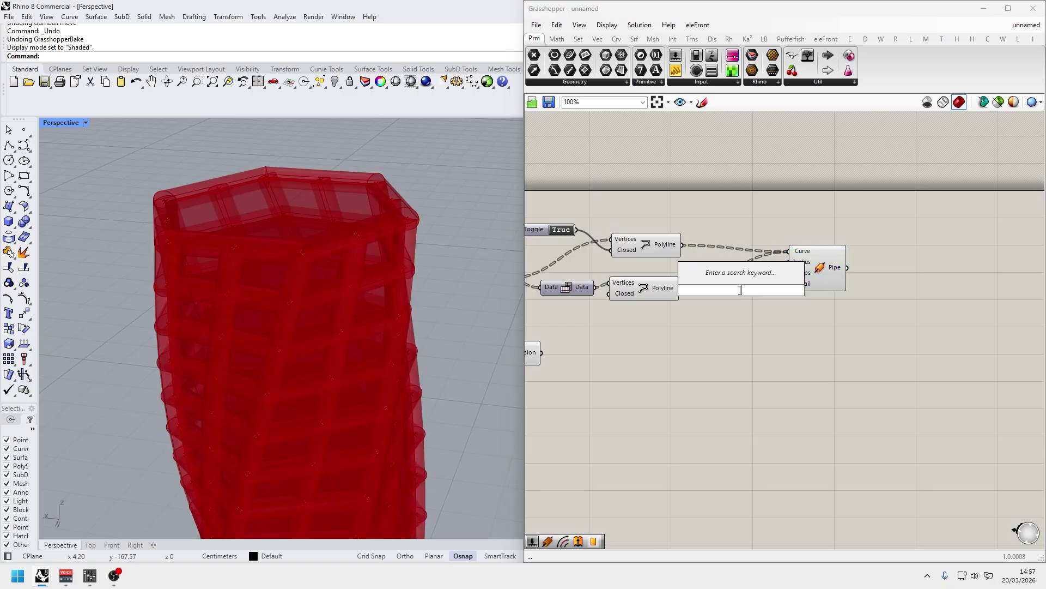
text(0.1)
key(Return)
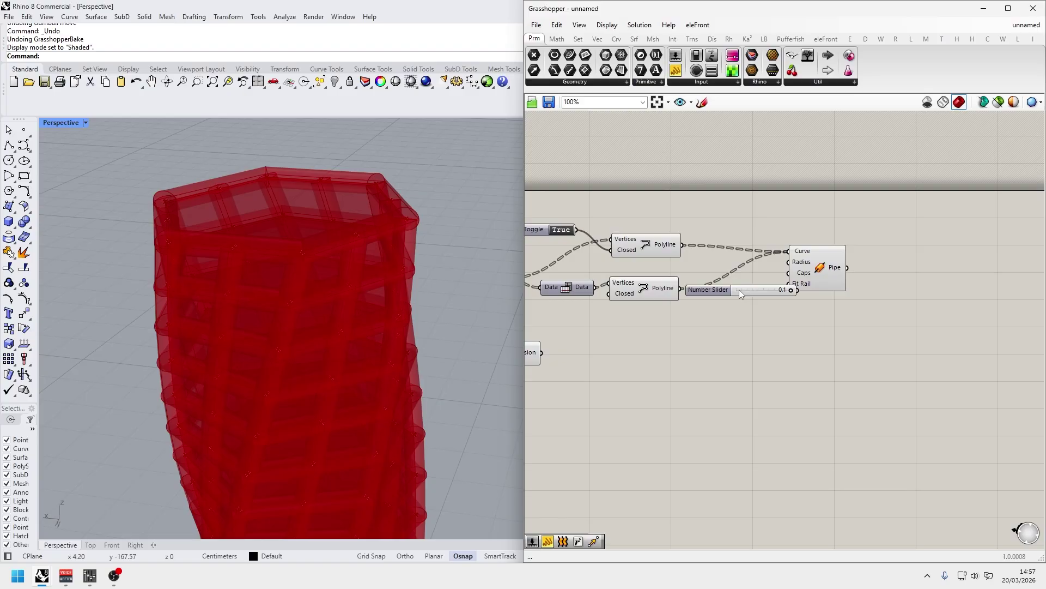
drag(790, 290, 793, 262)
scroll(403, 219, up, 3)
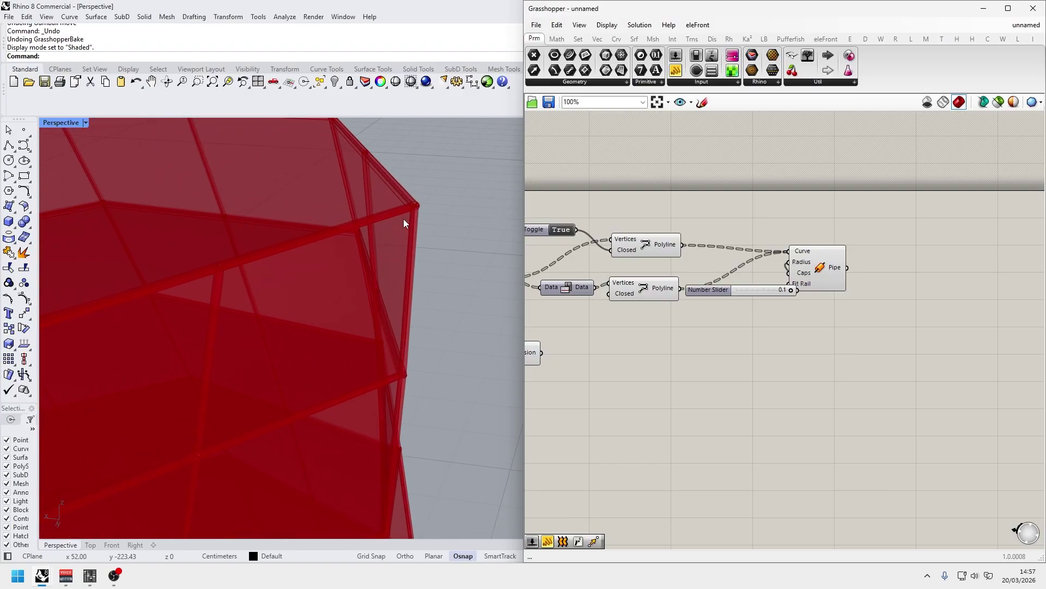
scroll(404, 218, down, 1)
scroll(404, 220, down, 3)
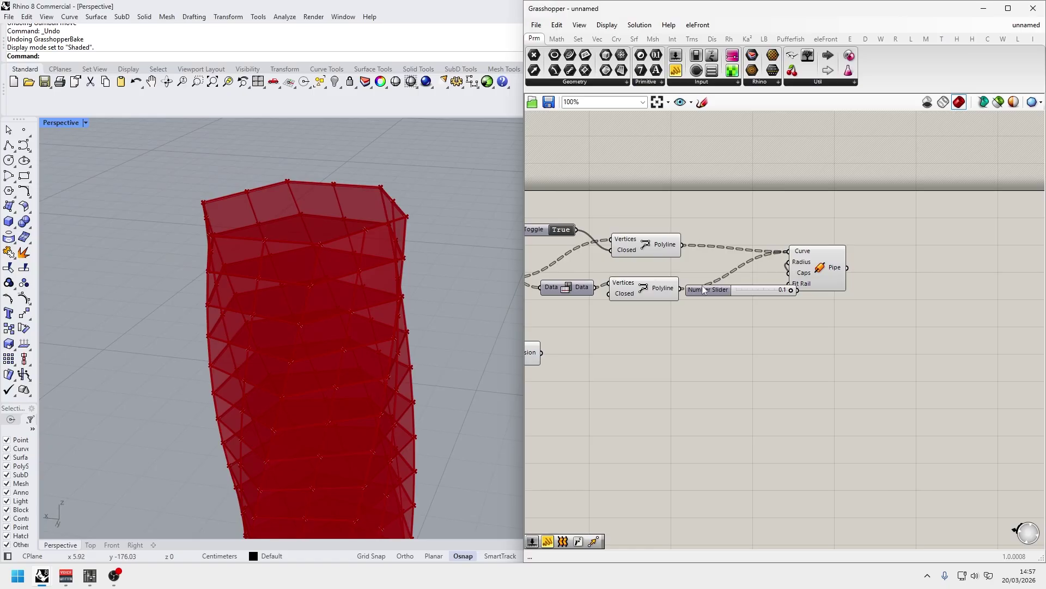
Replace the Pipe component and its 0.1 slider with a MeshTools Mesh Pipe component beyond the PolyLine components.
drag(852, 251, 786, 327)
key(Delete)
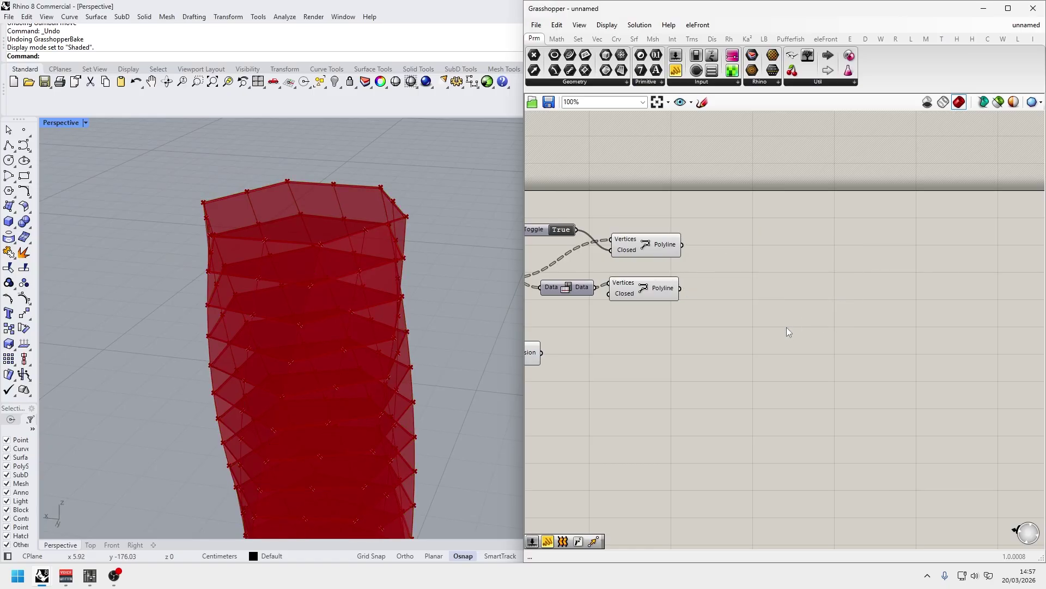
double_click(783, 276)
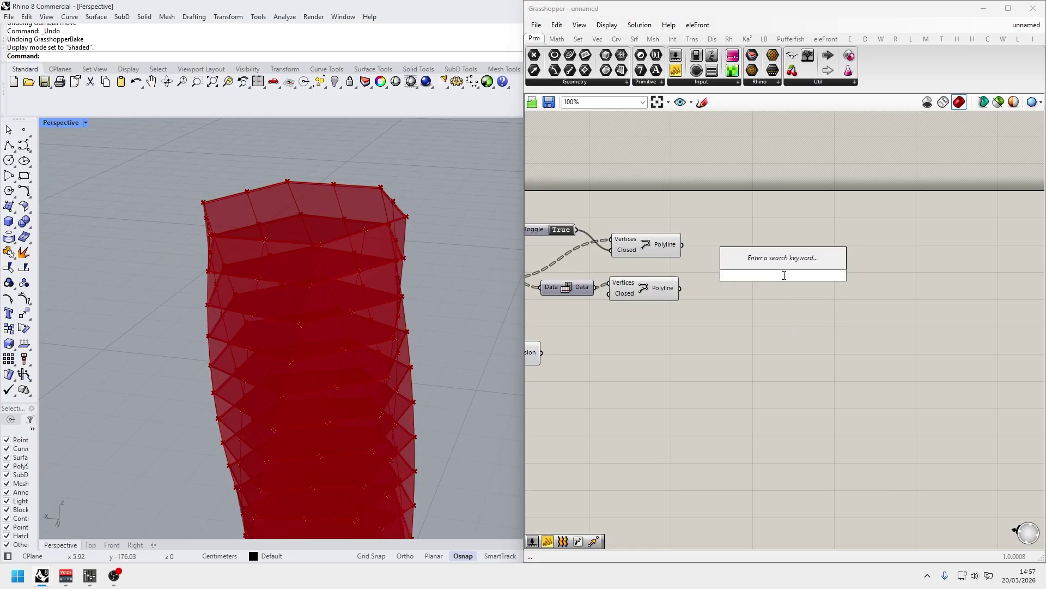
text(pip)
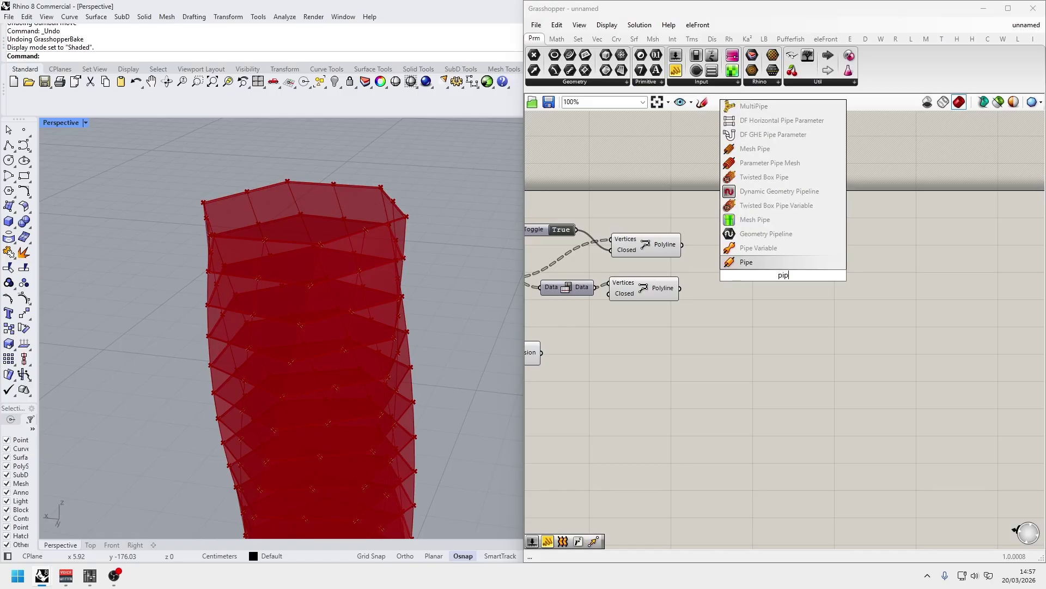
text(emesh pipe)
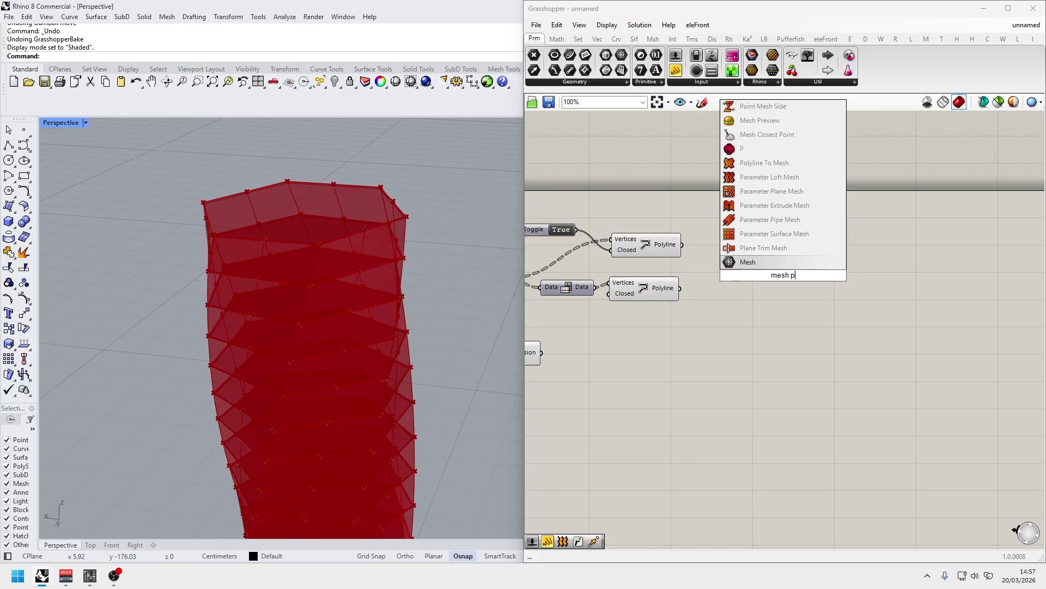
key(Up)
key(Up)
key(Up)
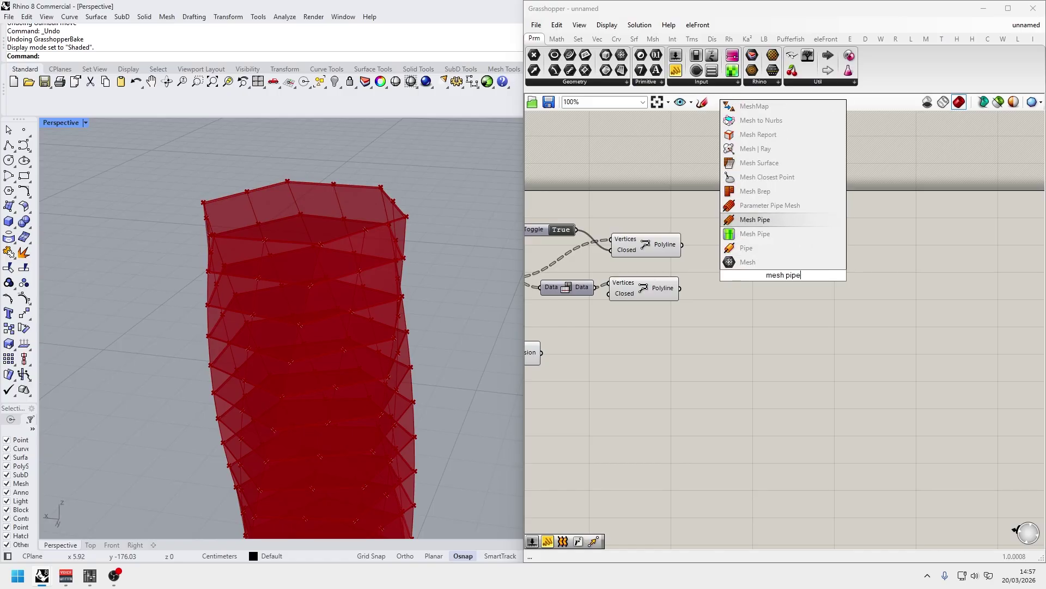
key(Return)
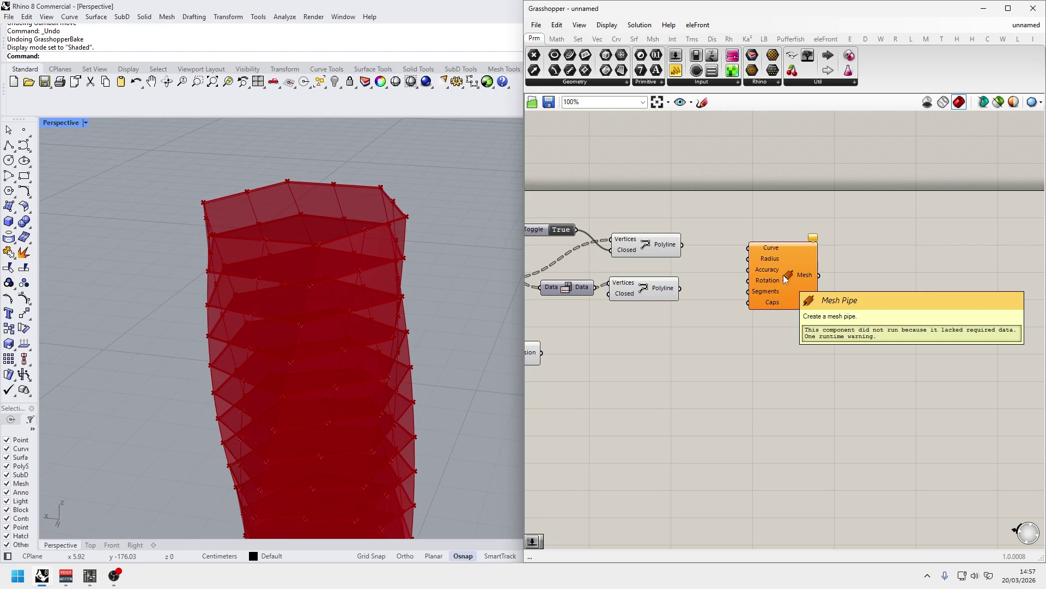
Switch to Firefox and search the web for "mesh pipe grasshopper".
click(18, 576)
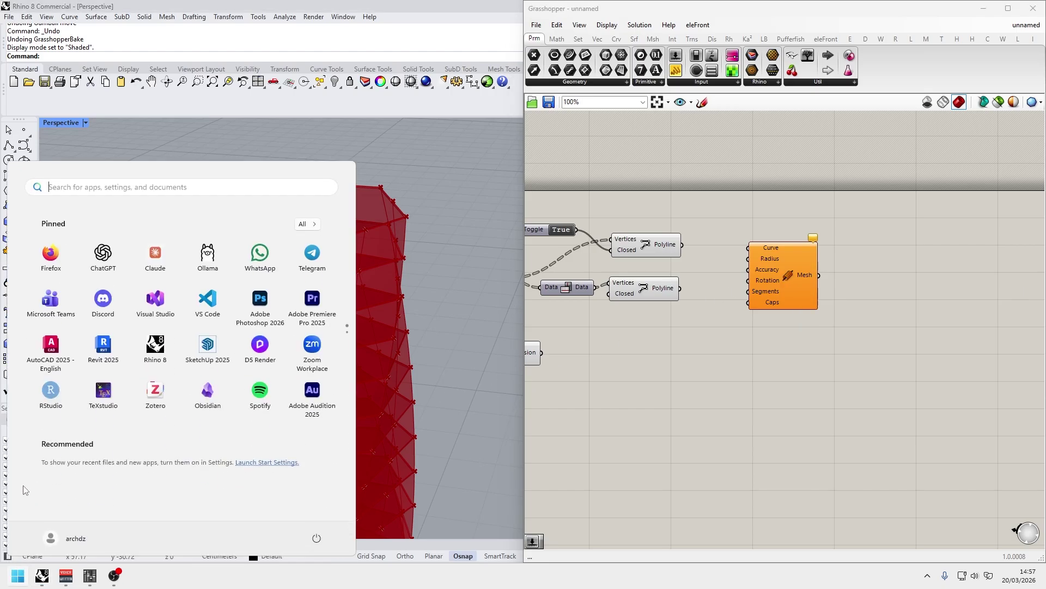
click(49, 247)
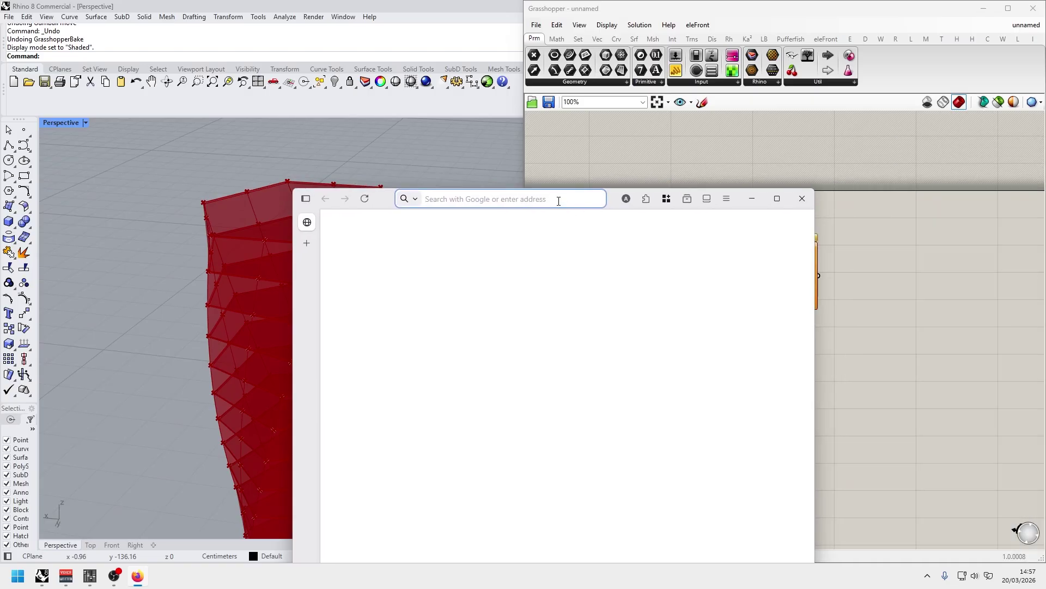
click(559, 199)
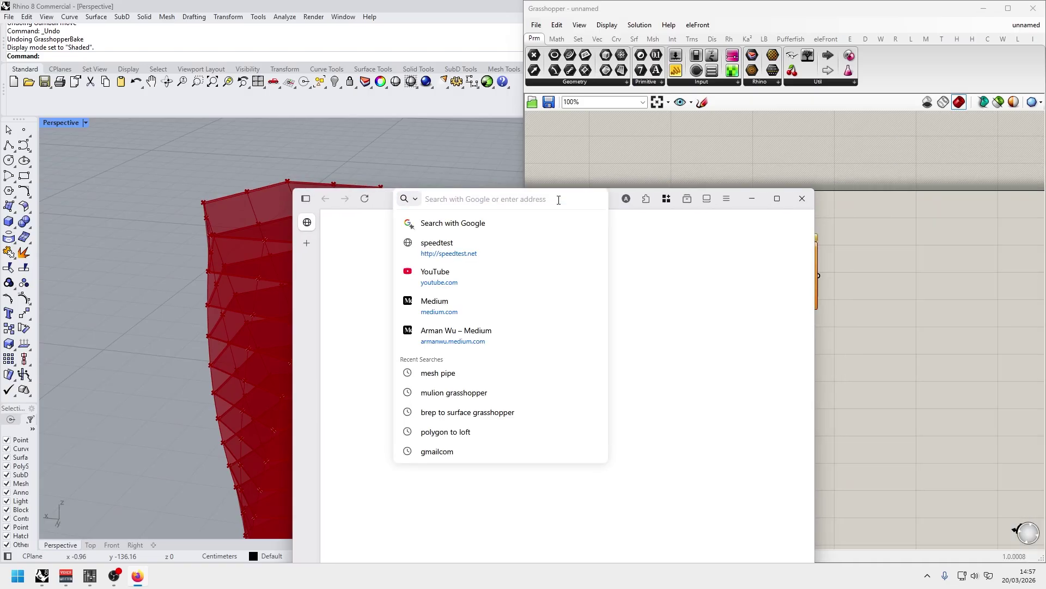
text(mesh pipe)
key(Return)
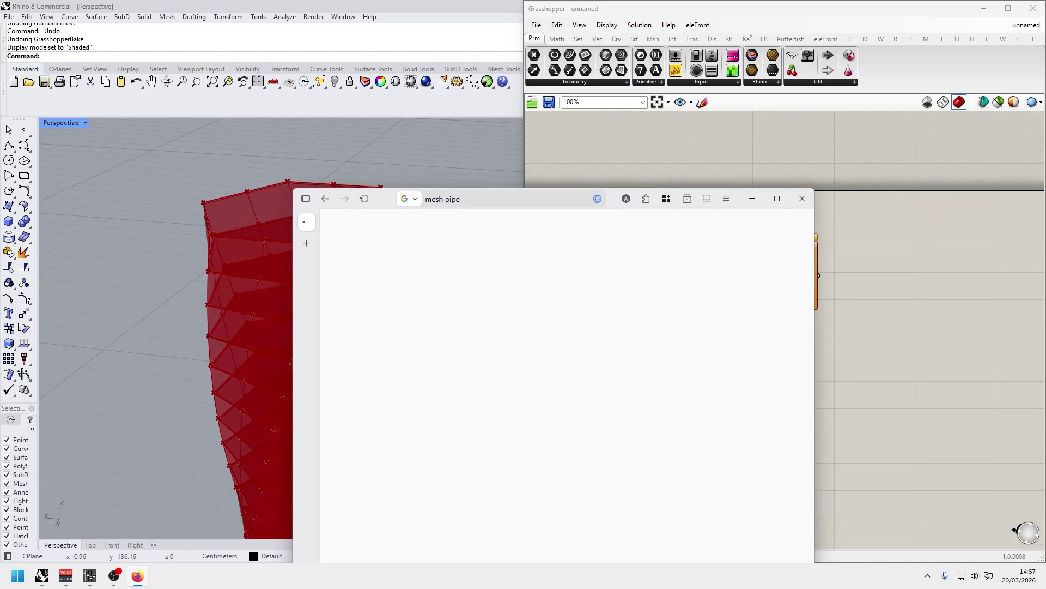
click(496, 244)
text(thi)
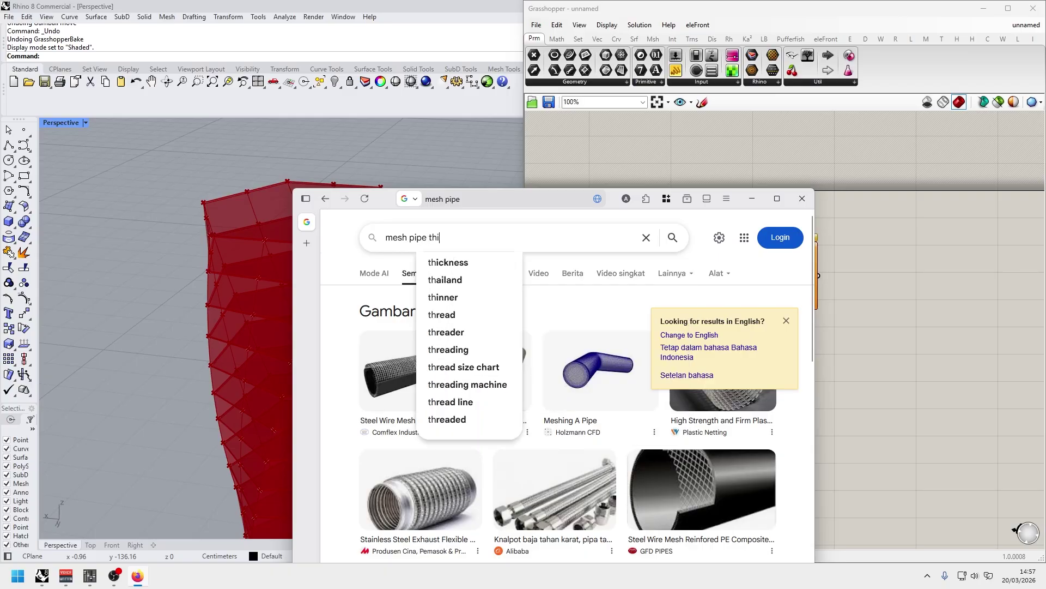
key(BackSpace)
key(BackSpace)
key(BackSpace)
text(grasshopper)
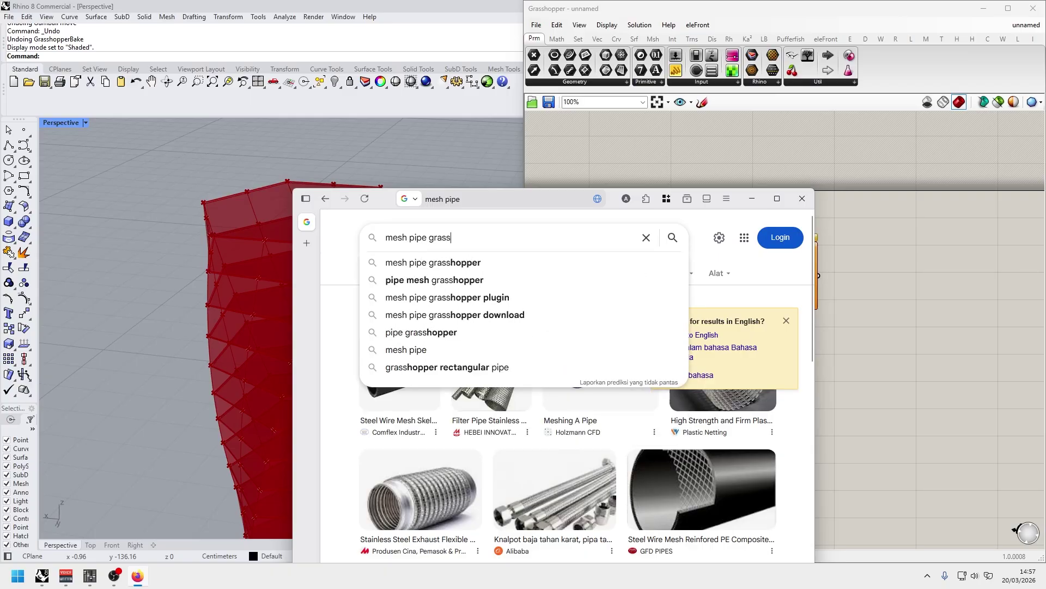
key(Return)
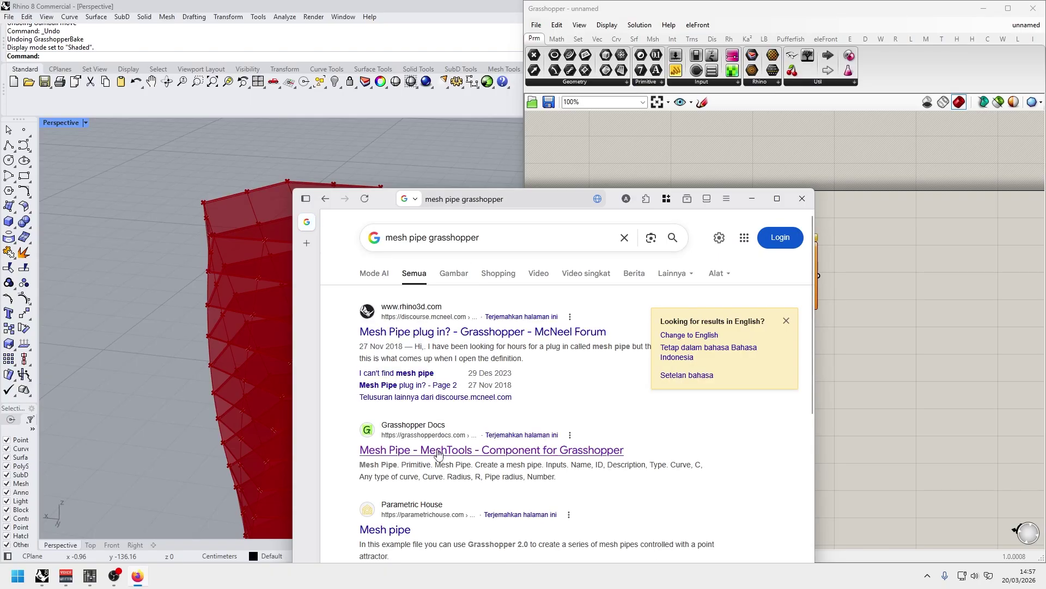
View the Grasshopper Docs page on the MeshTools Mesh Pipe component in a maximized window, and close the browser.
click(438, 451)
click(776, 199)
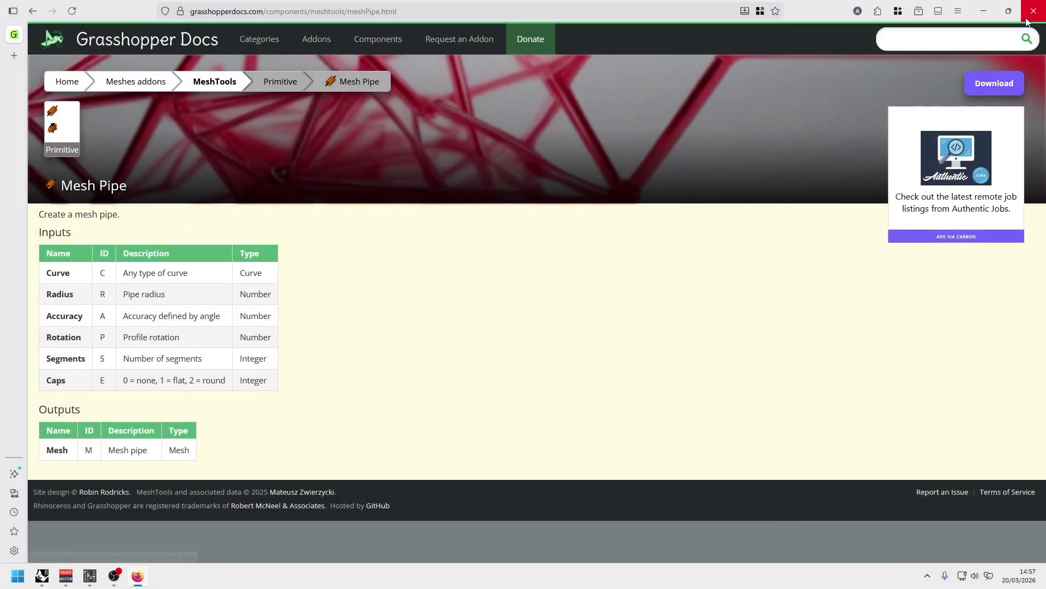
click(1027, 21)
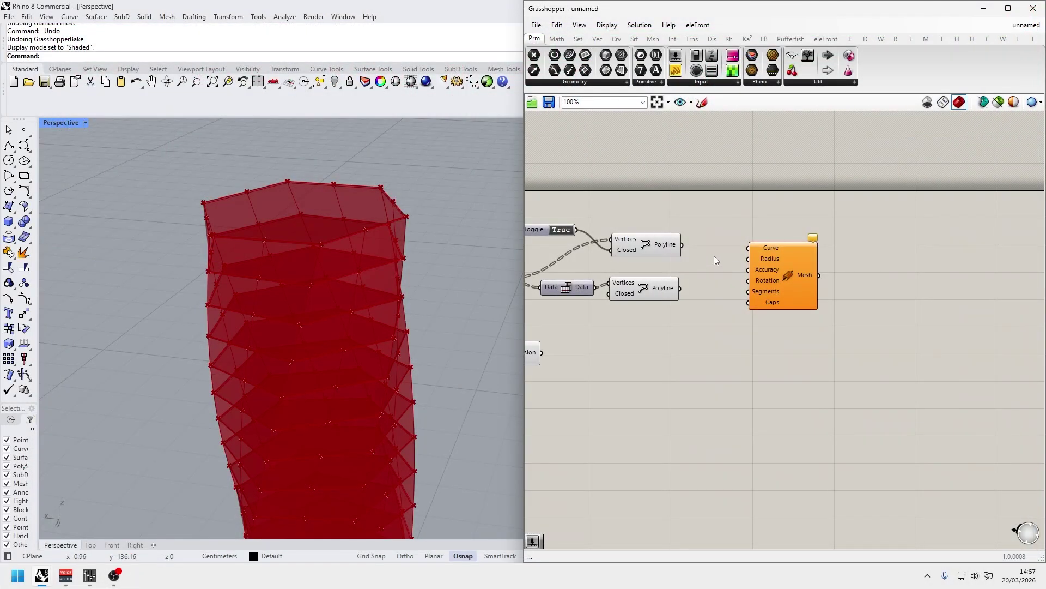
Wire both Polyline outputs together into the Curve input of Mesh Pipe.
scroll(715, 260, up, 2)
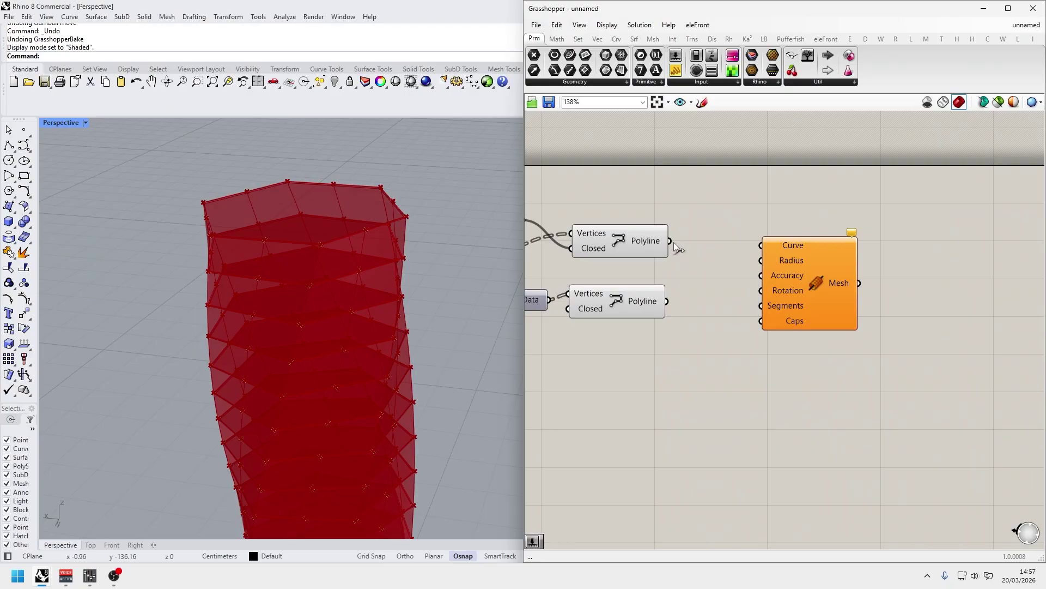
drag(671, 247, 755, 248)
shift+drag(669, 303, 759, 246)
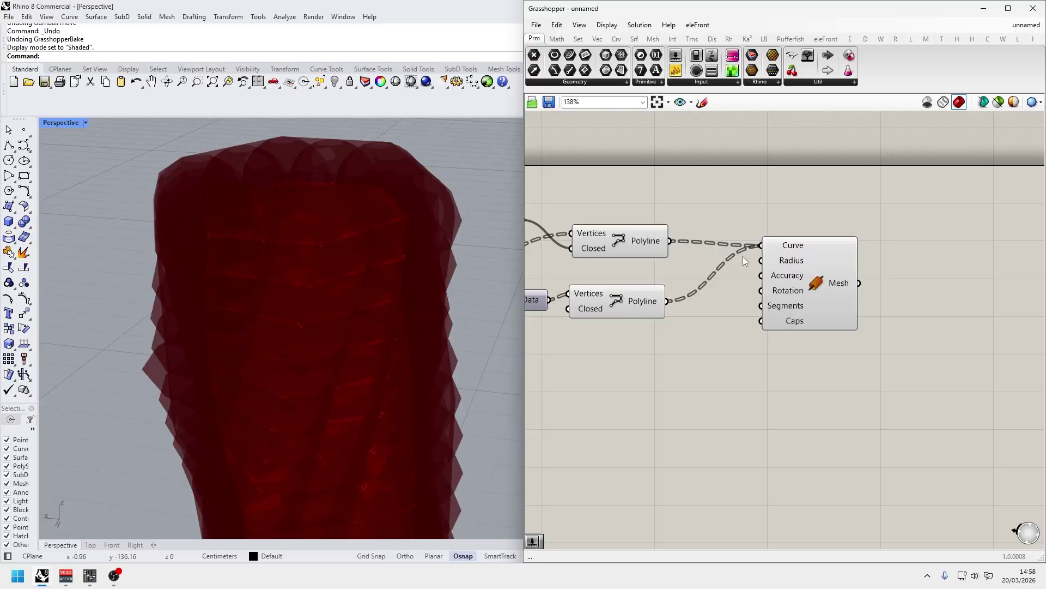
Add a number slider of 4 and wire it into Mesh Pipe's Segments input.
double_click(700, 352)
text(4)
key(Return)
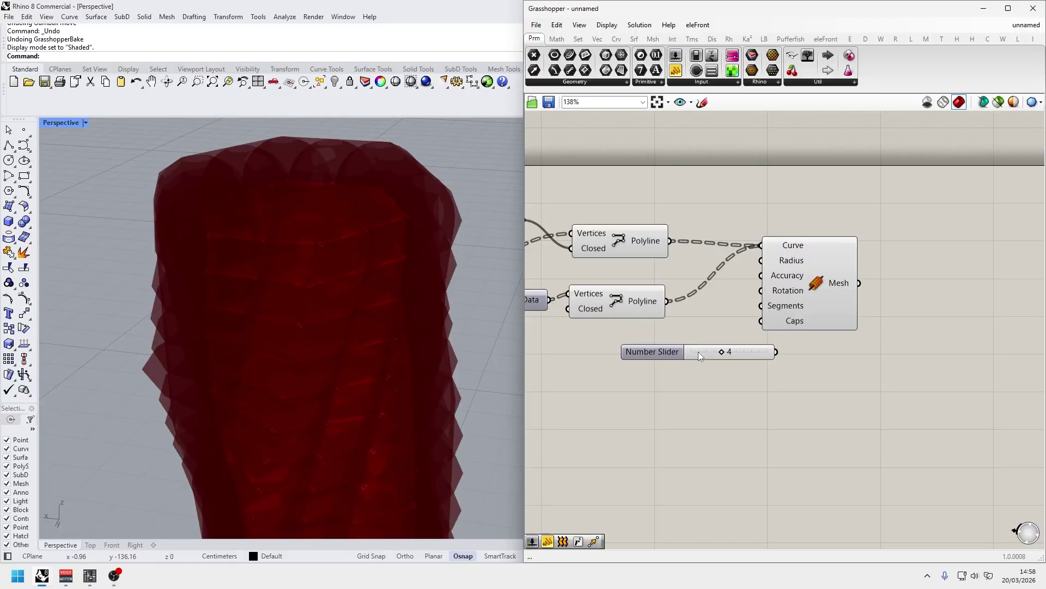
drag(777, 351, 761, 306)
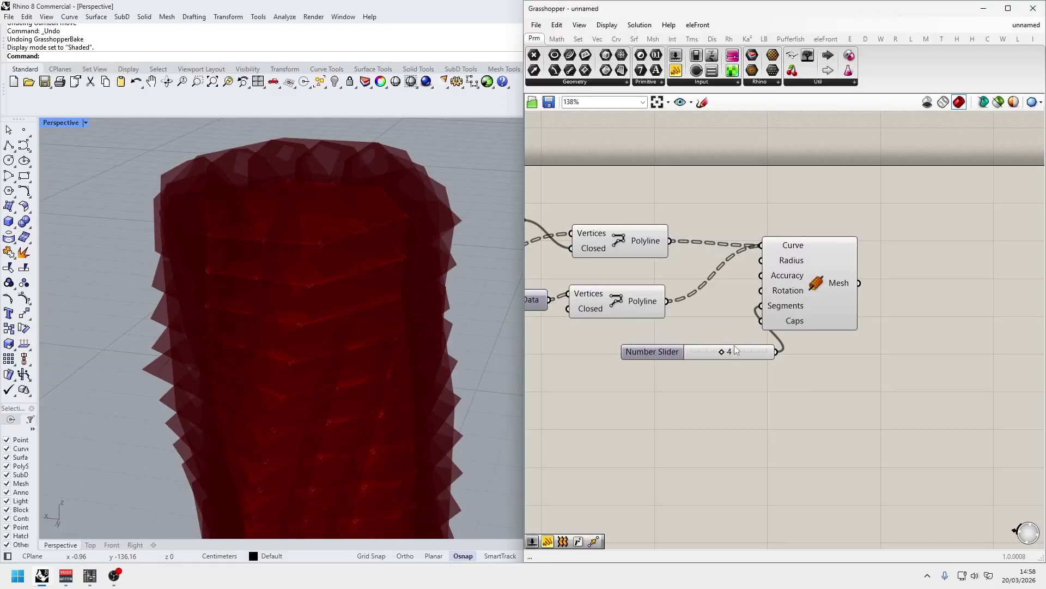
Add a number slider of 0.2 and wire it into Mesh Pipe's Radius input.
drag(731, 352, 702, 356)
click(695, 276)
double_click(696, 276)
text(0)
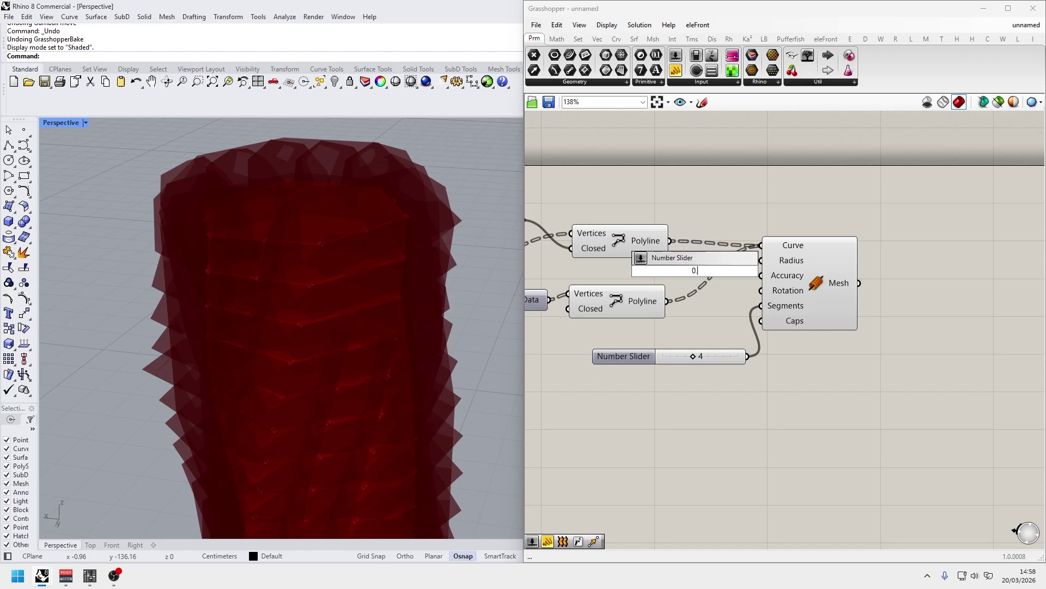
text(.2)
key(Return)
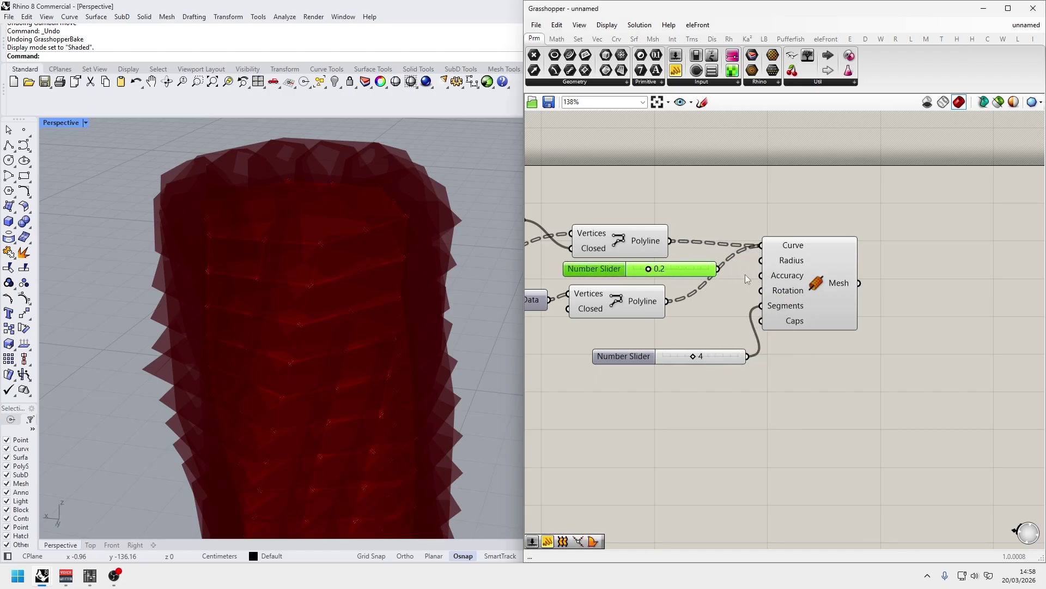
drag(715, 271, 762, 261)
click(426, 244)
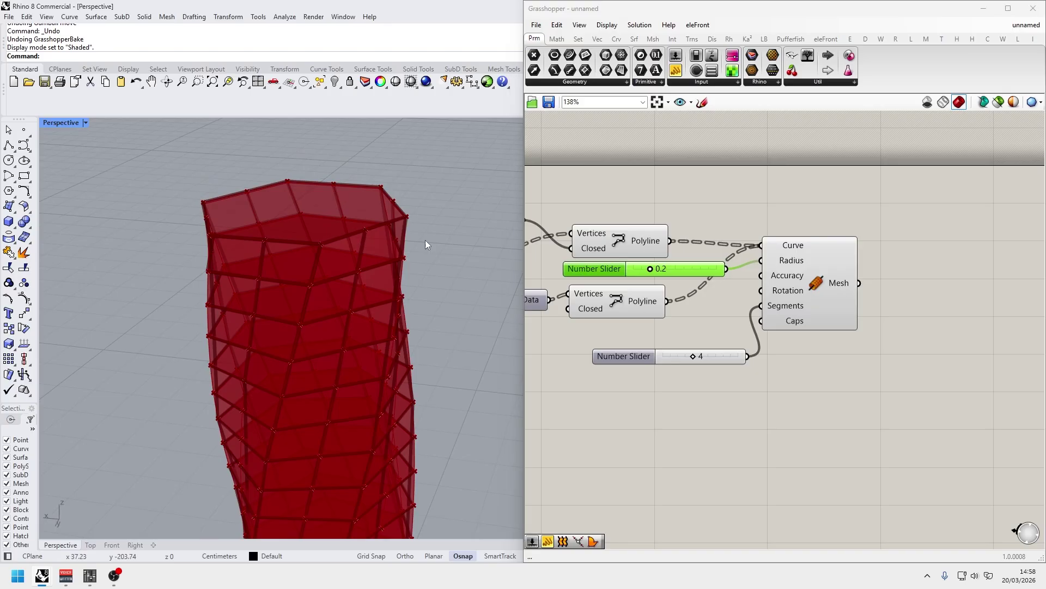
Frame the whole tower in the Perspective viewport and switch its display mode to Arctic.
click(654, 371)
scroll(417, 343, down, 5)
shift+right_drag(409, 406, 328, 303)
scroll(329, 309, up, 2)
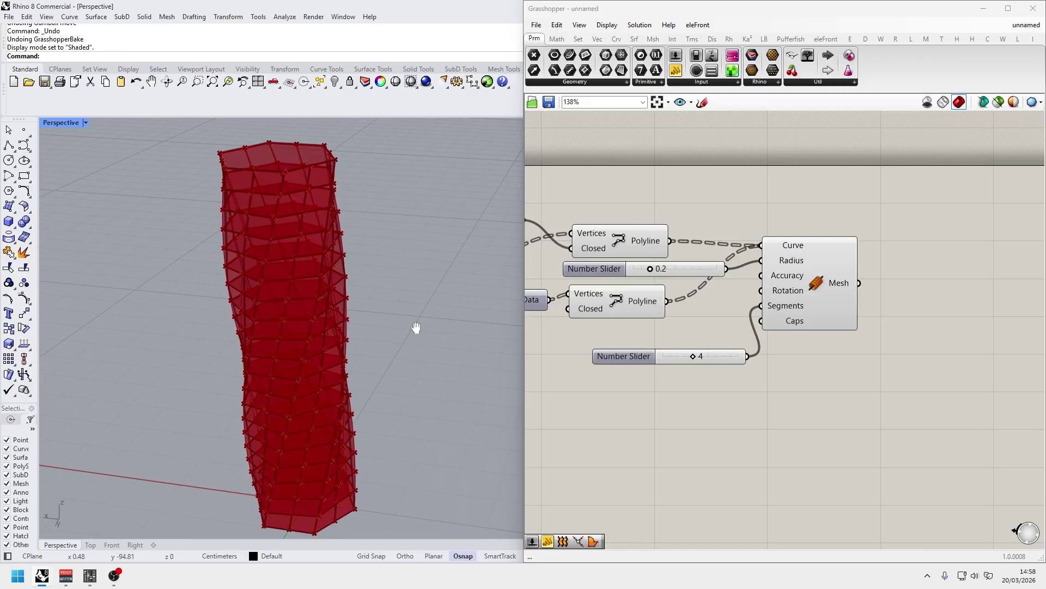
shift+right_drag(416, 325, 243, 224)
click(90, 126)
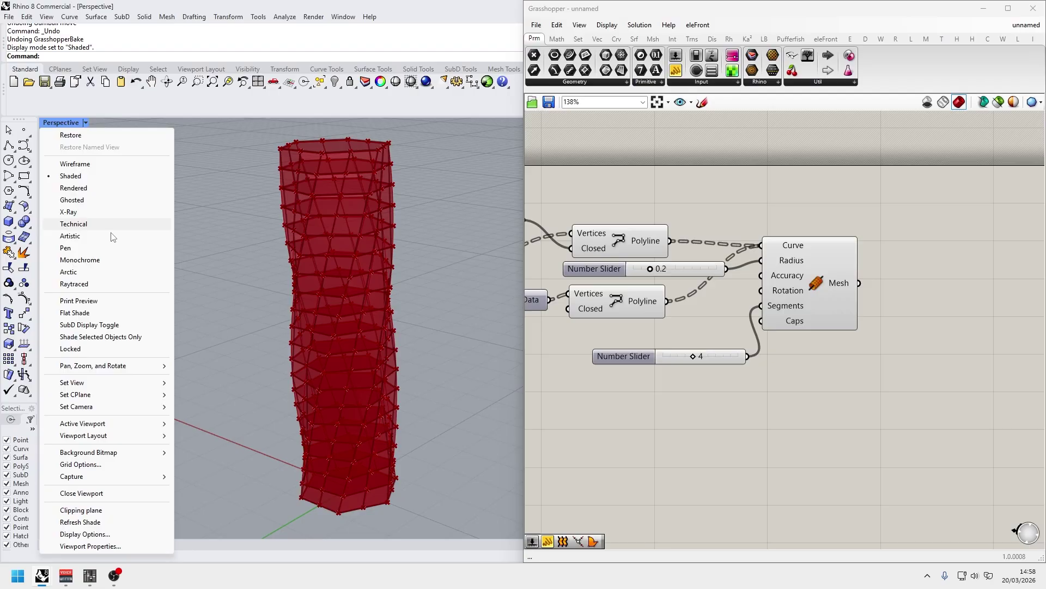
click(107, 273)
shift+right_drag(294, 339, 216, 340)
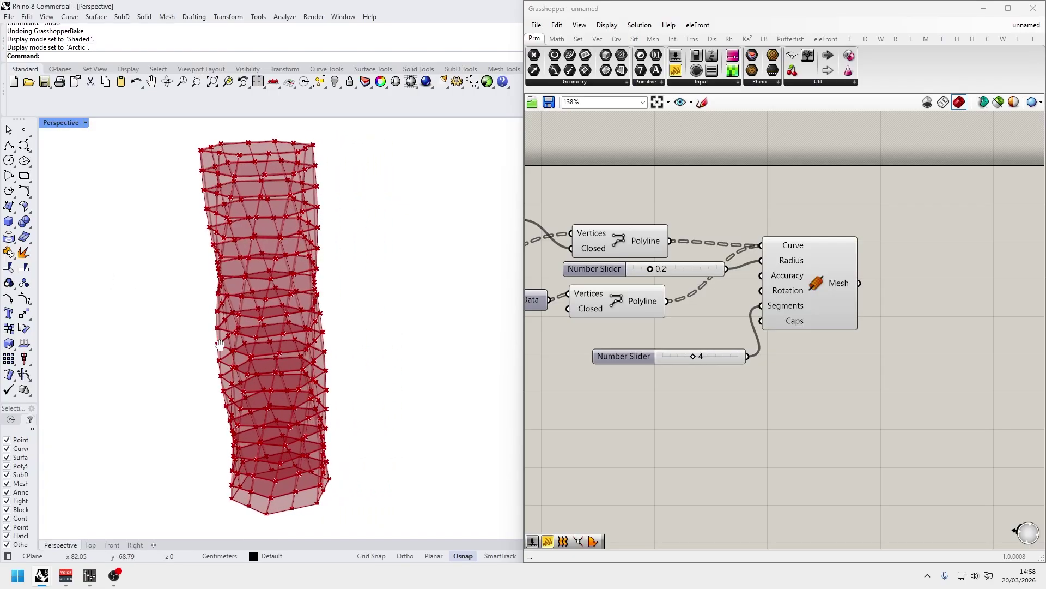
Turn off the preview of the component that divides the offset curves into points.
right_drag(645, 342, 913, 368)
click(662, 345)
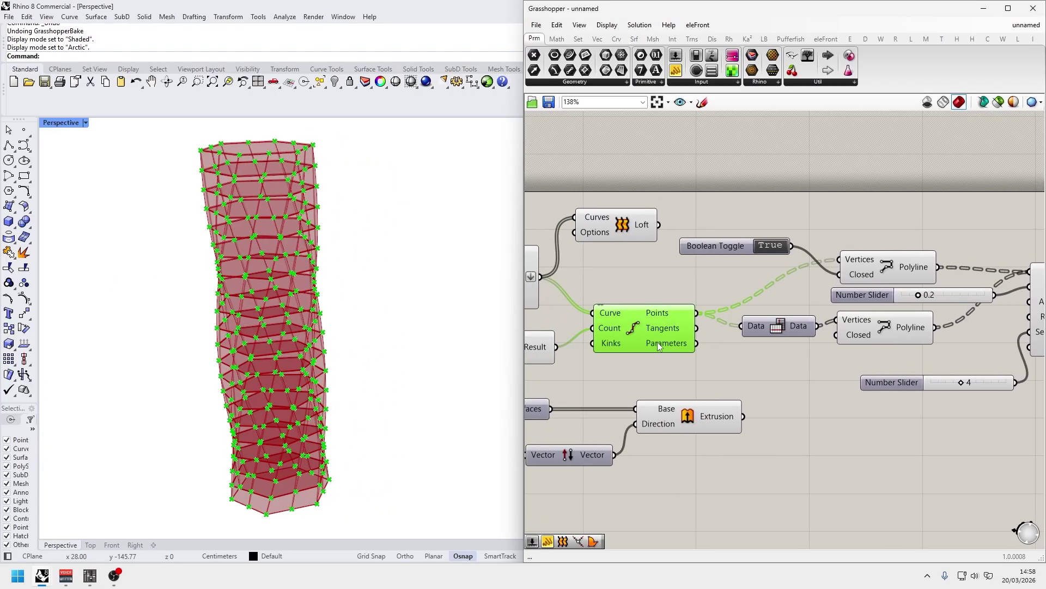
right_drag(420, 292, 366, 342)
Set the floor Polygon's Segments slider to 5 and its Radius slider to 12.
scroll(660, 405, down, 3)
right_drag(617, 421, 903, 420)
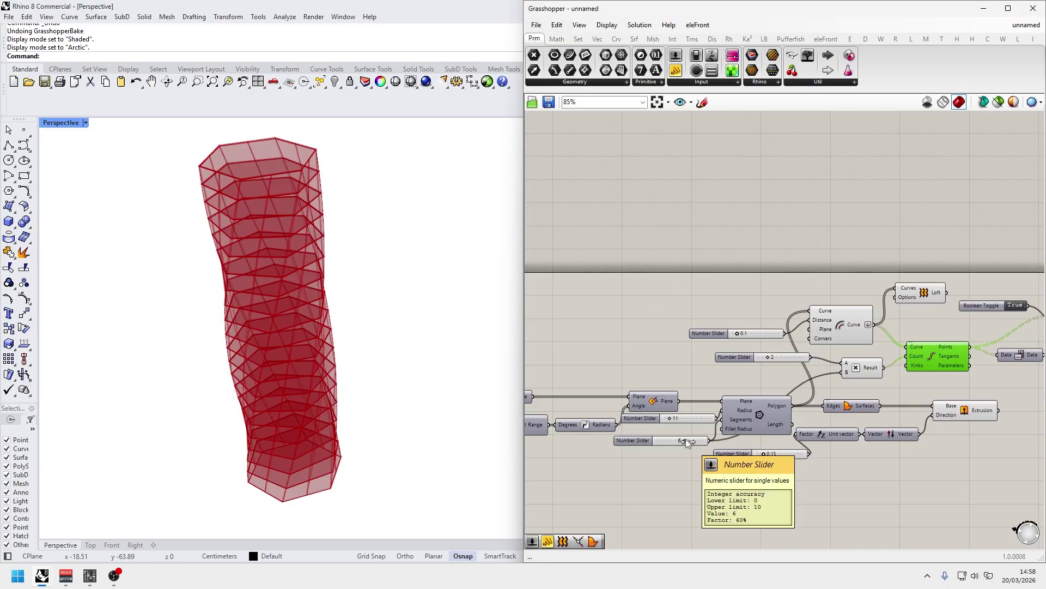
mouse_move(686, 440)
mouse_down()
mouse_move(676, 440)
mouse_move(695, 443)
mouse_move(681, 444)
mouse_up()
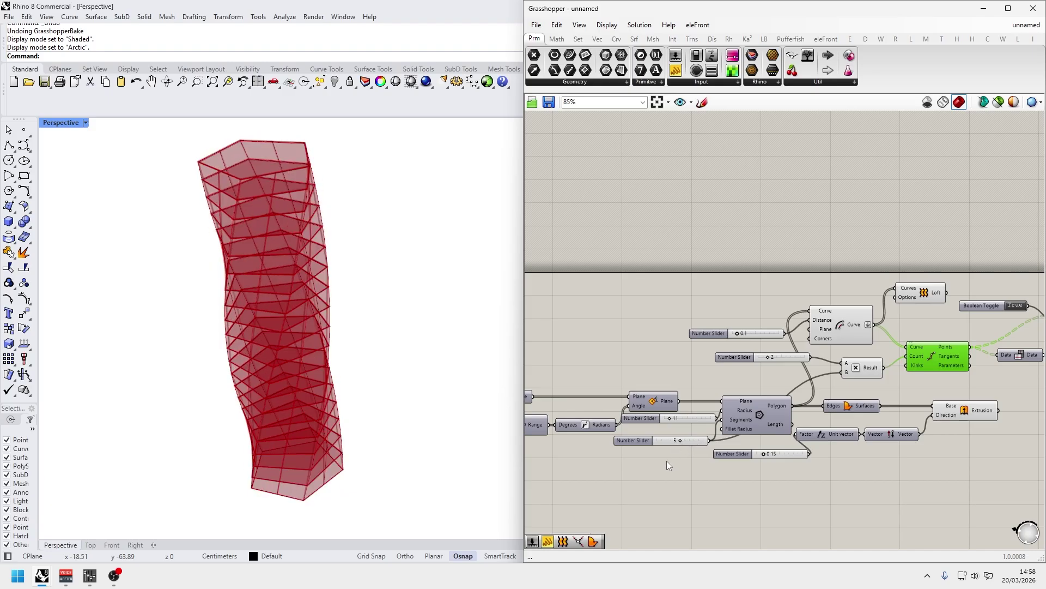
drag(671, 417, 685, 417)
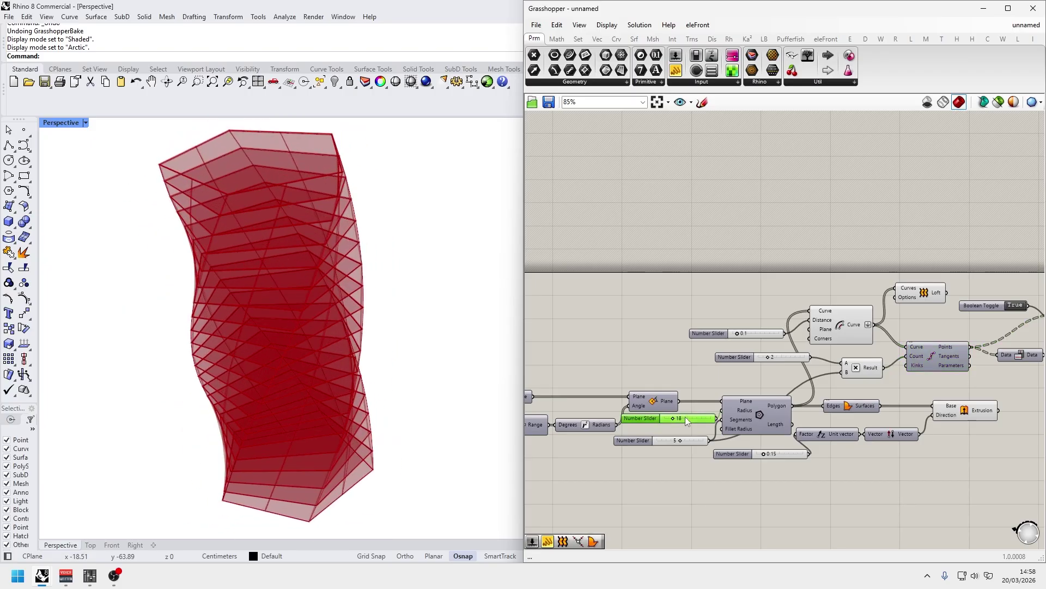
double_click(685, 416)
click(743, 537)
scroll(665, 419, up, 5)
double_click(666, 419)
text(12)
key(Return)
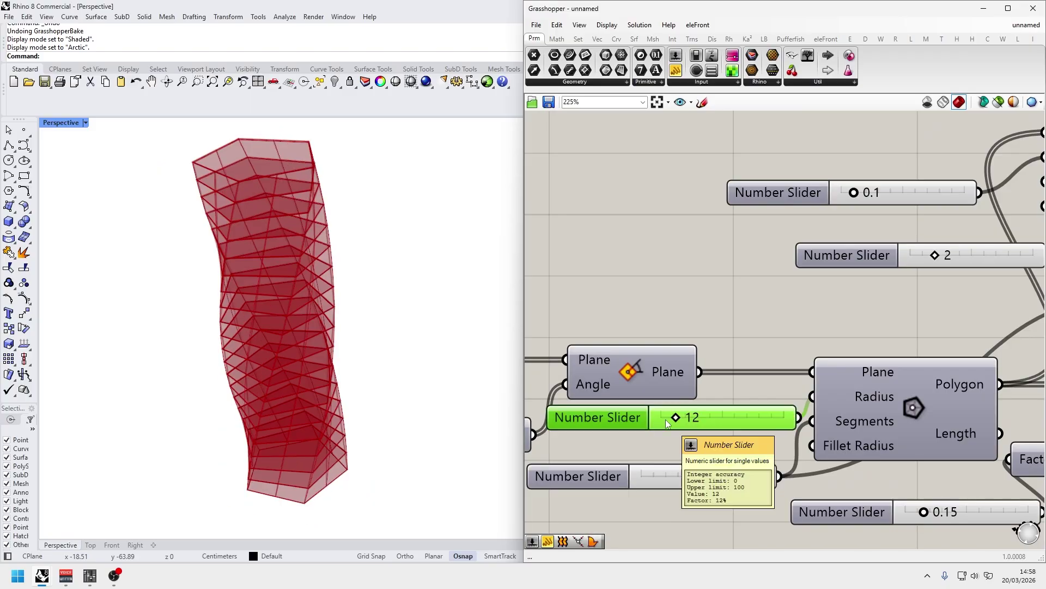
Increase the rotation angle slider feeding the Range's Domain, and try out the floor Series sliders.
right_drag(624, 414, 998, 412)
scroll(650, 412, down, 2)
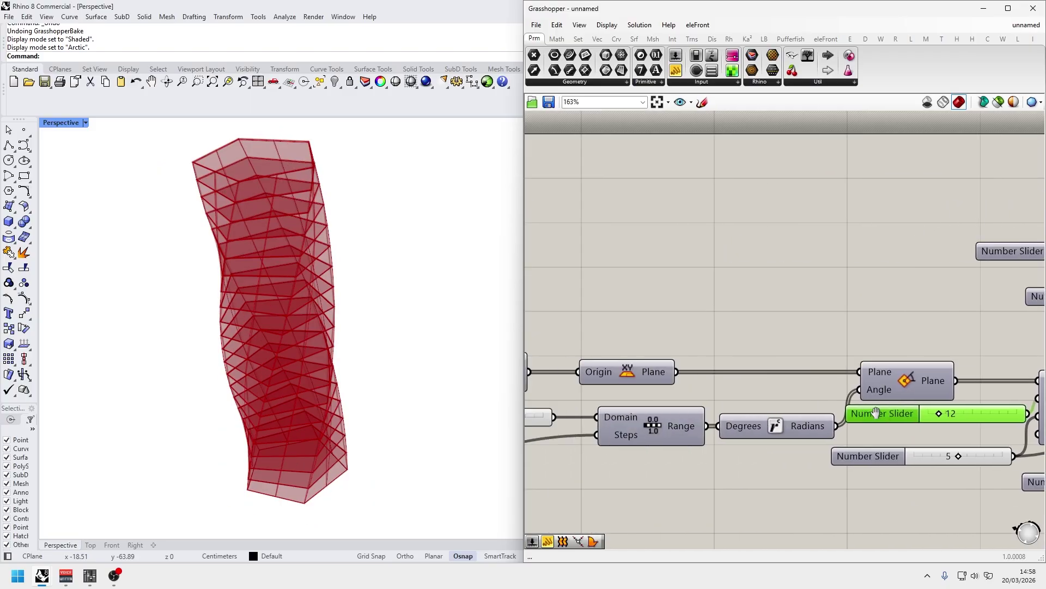
right_drag(537, 411, 758, 411)
drag(747, 411, 763, 427)
right_drag(590, 450, 854, 433)
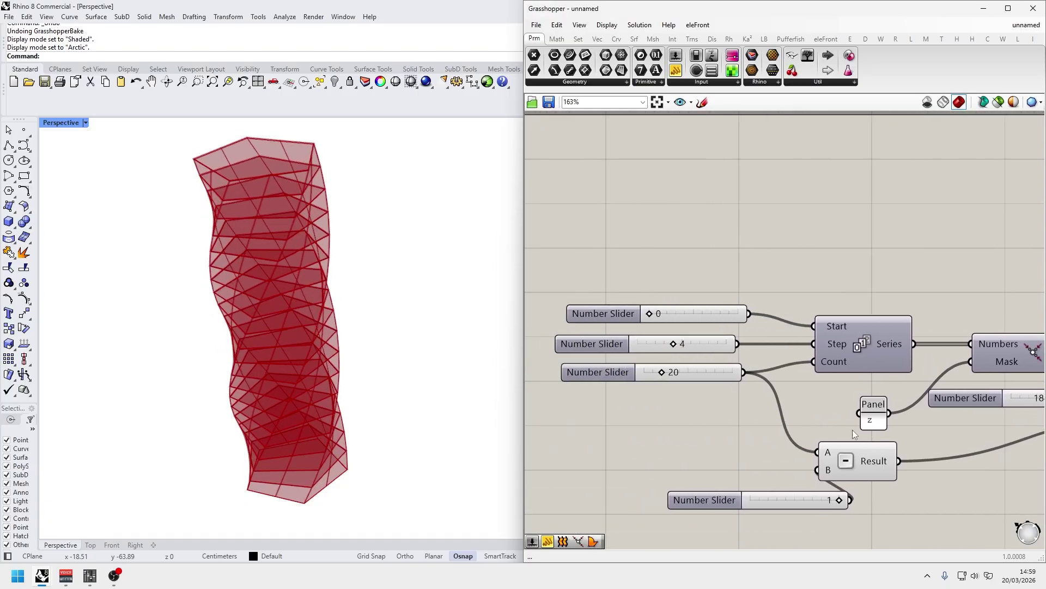
drag(670, 342, 664, 376)
Bake the Mesh Pipe frame to Layer 01.
scroll(669, 406, down, 3)
right_drag(950, 457, 677, 451)
right_drag(808, 453, 710, 424)
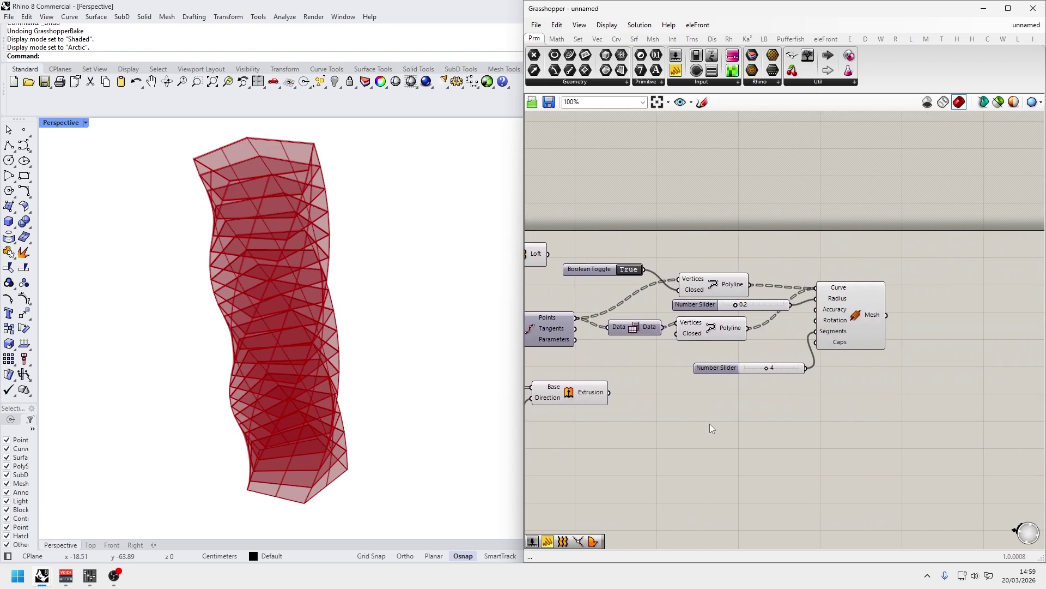
click(855, 319)
right_click(856, 317)
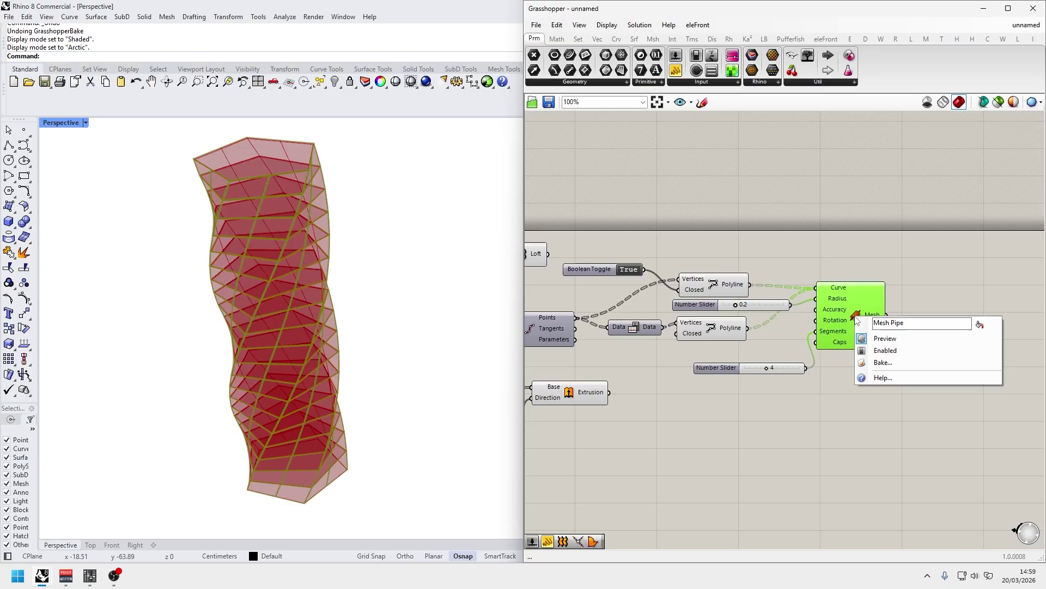
click(886, 362)
click(873, 274)
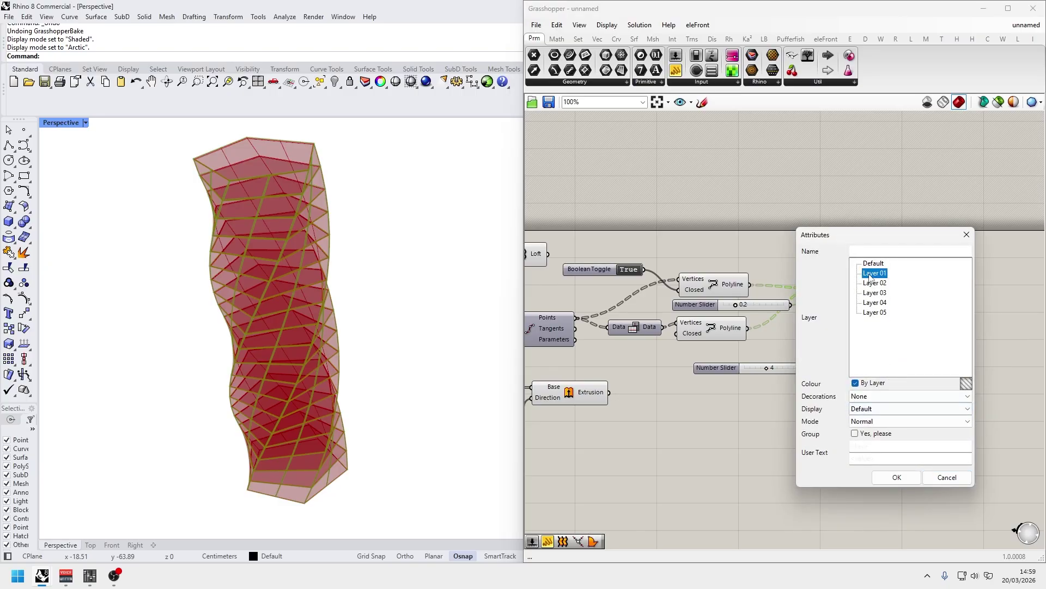
click(914, 477)
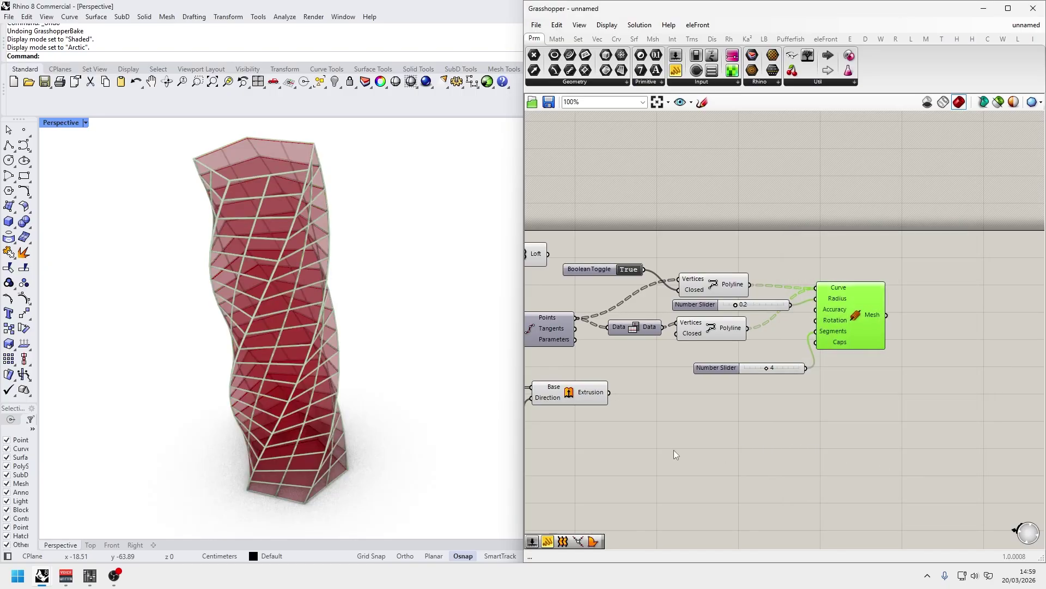
Bake the Loft facade to Layer 02.
right_drag(674, 449, 928, 462)
click(780, 273)
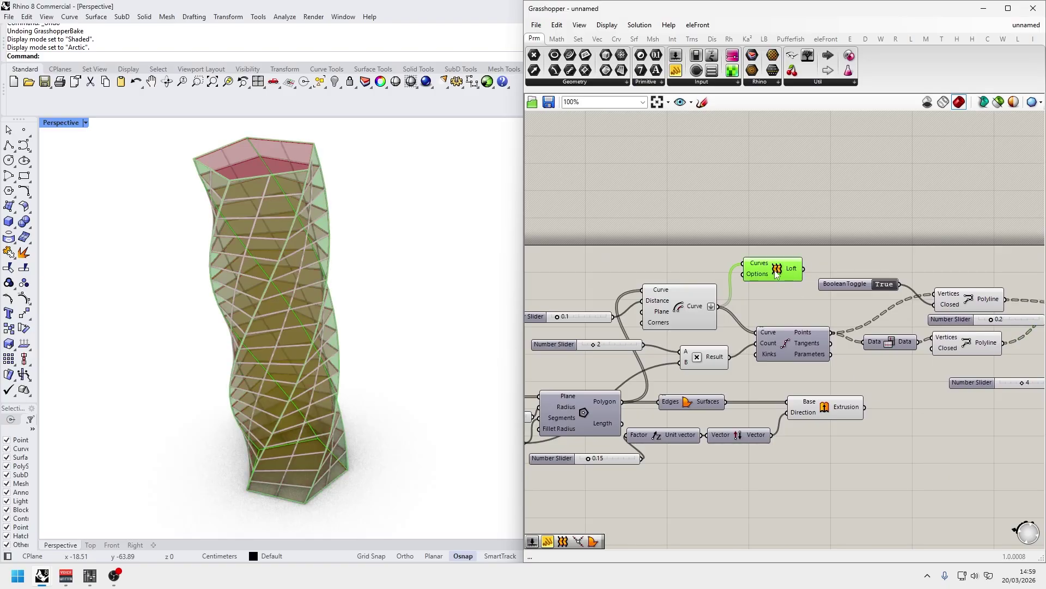
right_click(774, 271)
click(805, 317)
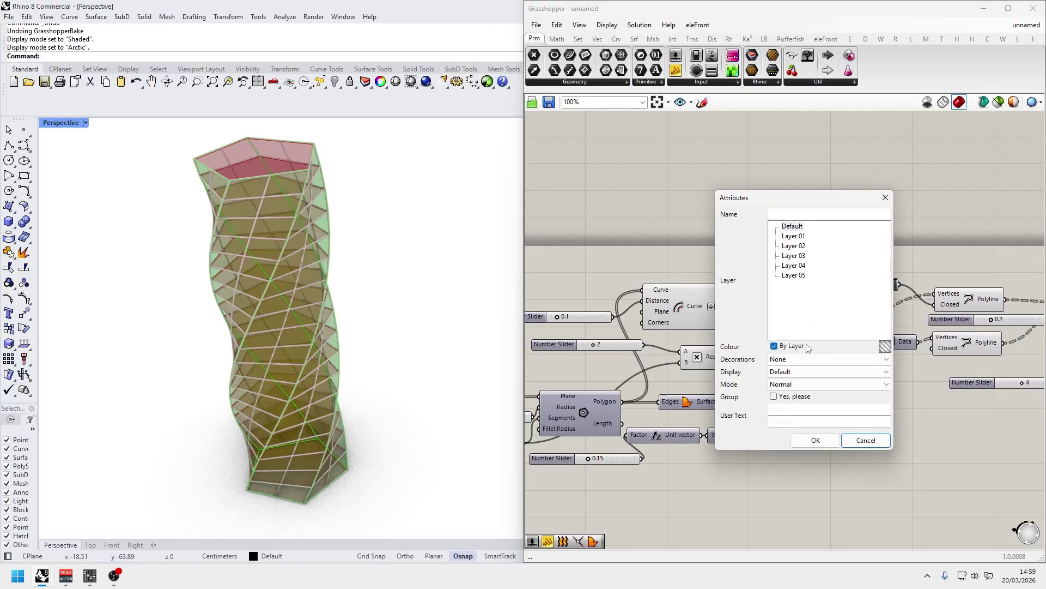
click(801, 251)
click(816, 440)
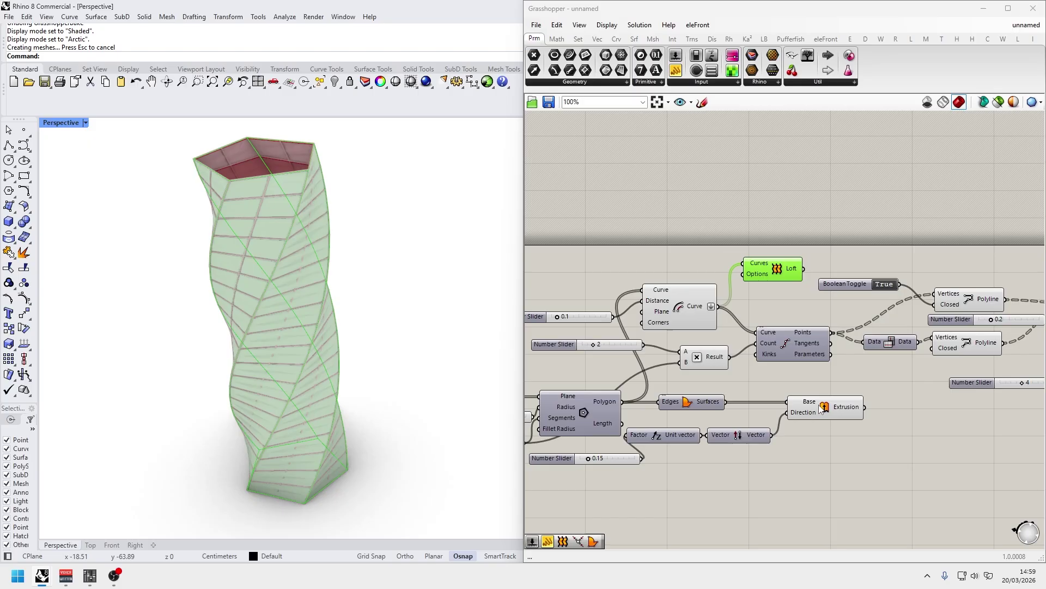
Bake the extruded floor plates to Layer 03.
click(825, 411)
right_click(824, 410)
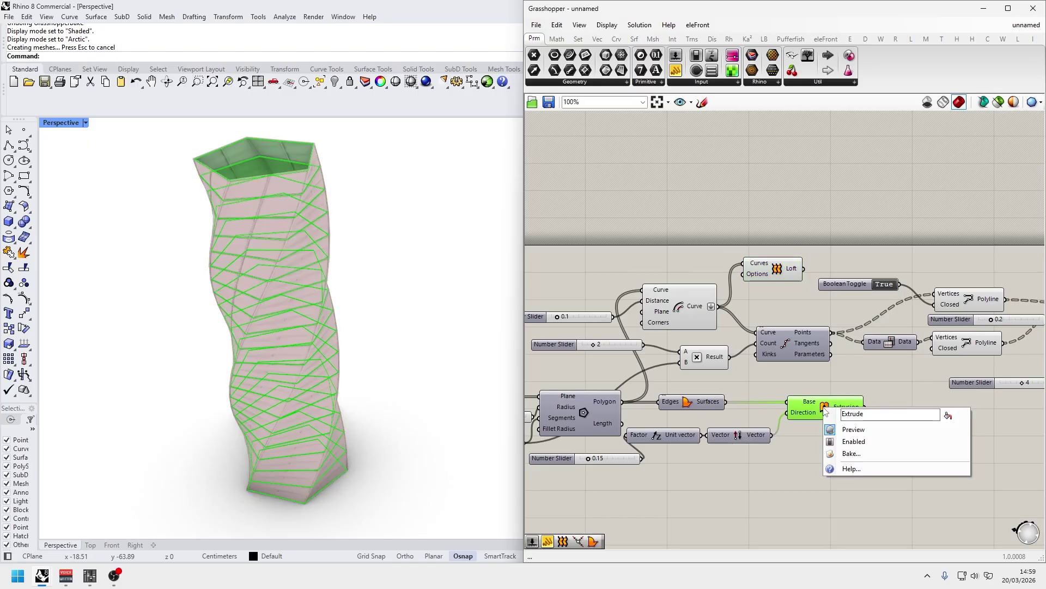
click(851, 453)
click(849, 365)
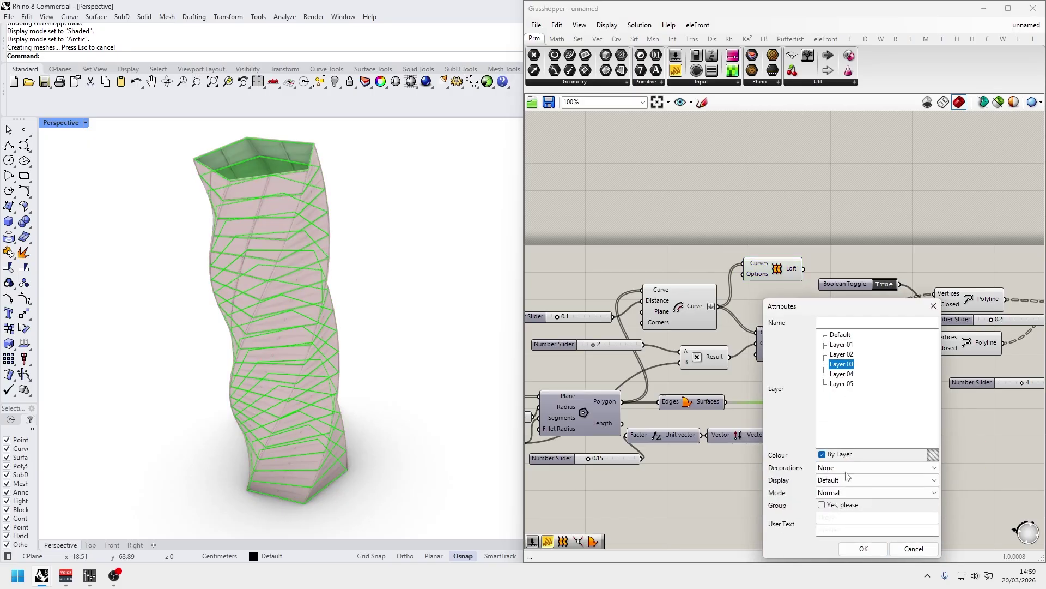
click(864, 548)
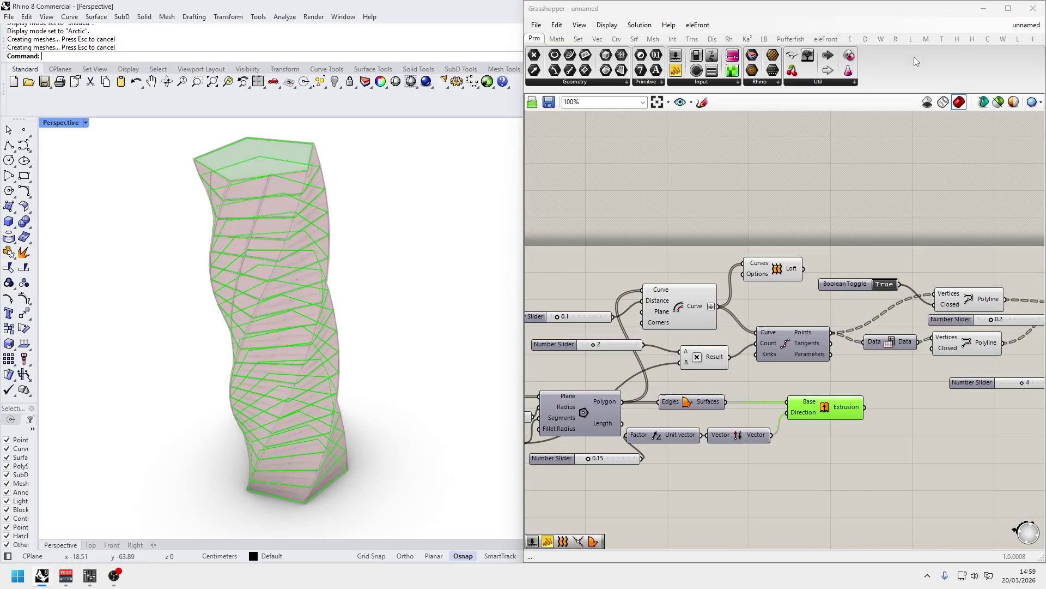
Select all the baked tower geometry, move it clear of the Grasshopper preview, and deselect it.
drag(174, 132, 391, 530)
drag(287, 339, 390, 339)
key(Escape)
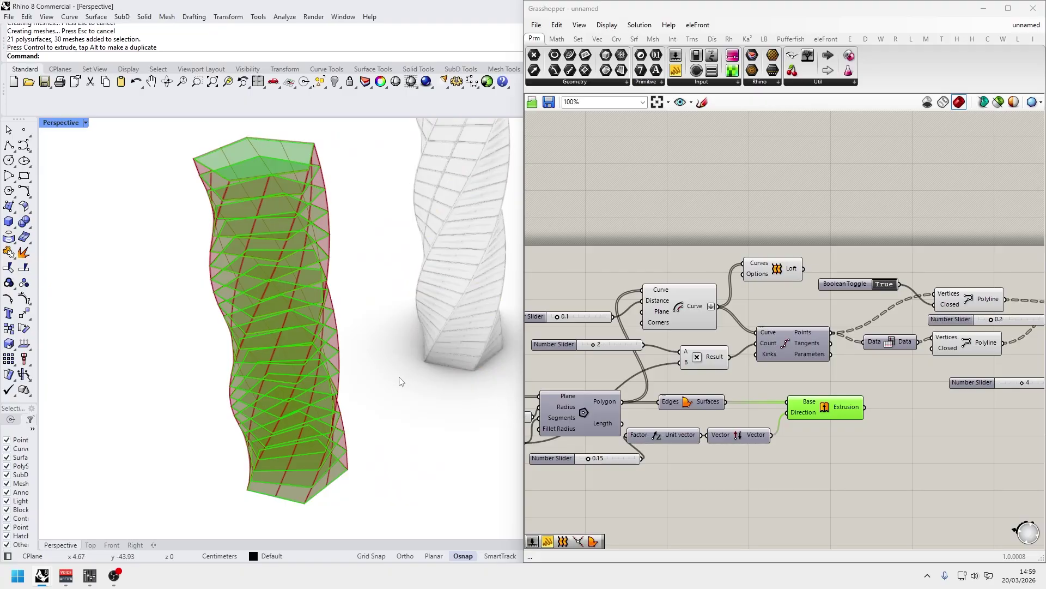
shift+right_drag(401, 381, 303, 457)
scroll(404, 277, up, 5)
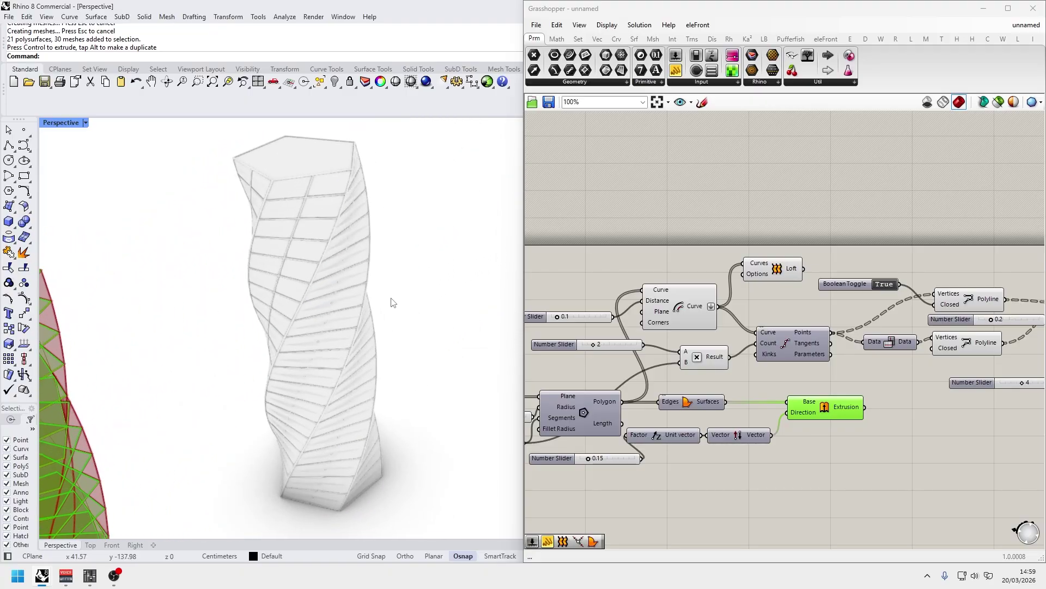
scroll(354, 322, up, 6)
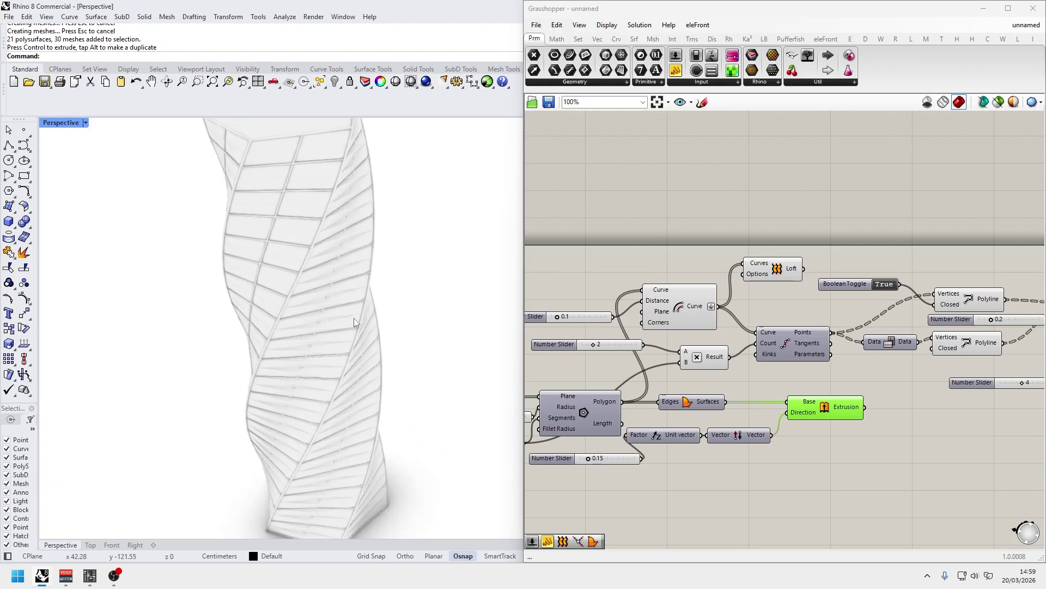
scroll(355, 319, down, 6)
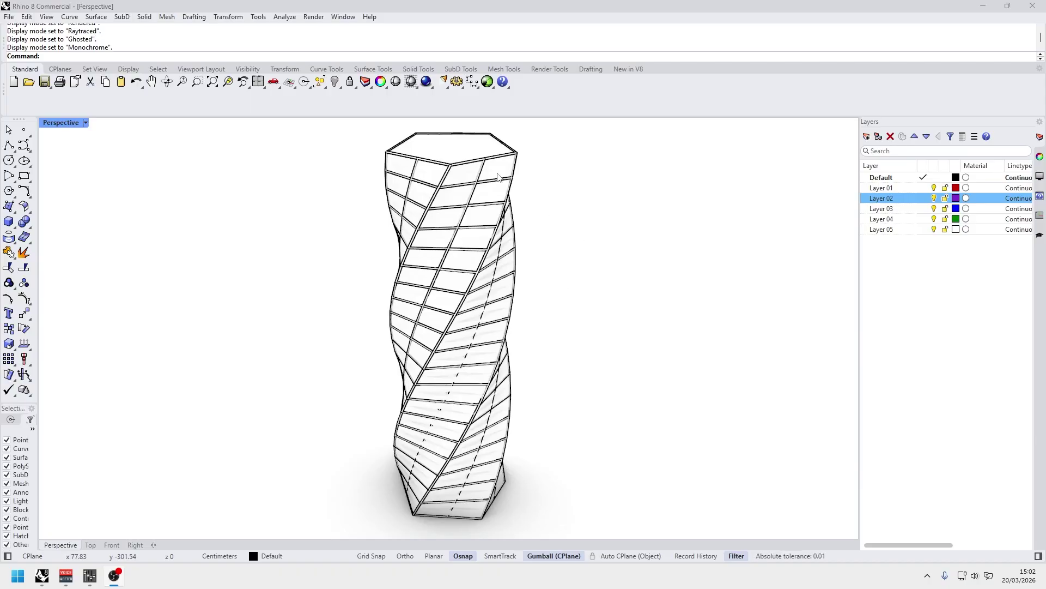
Assign the existing Glass material to Layer 02.
click(966, 198)
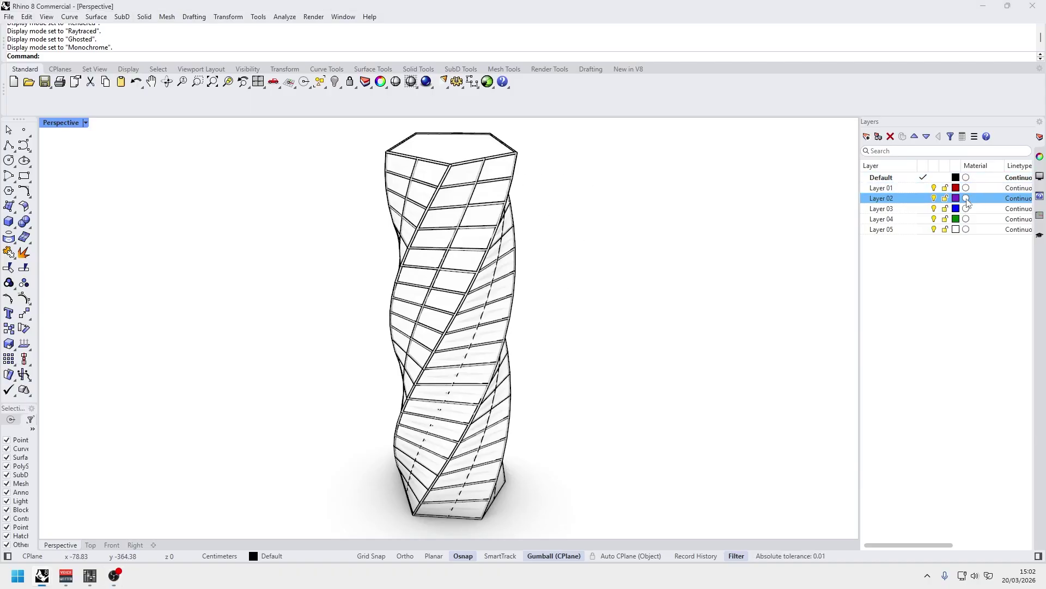
click(770, 248)
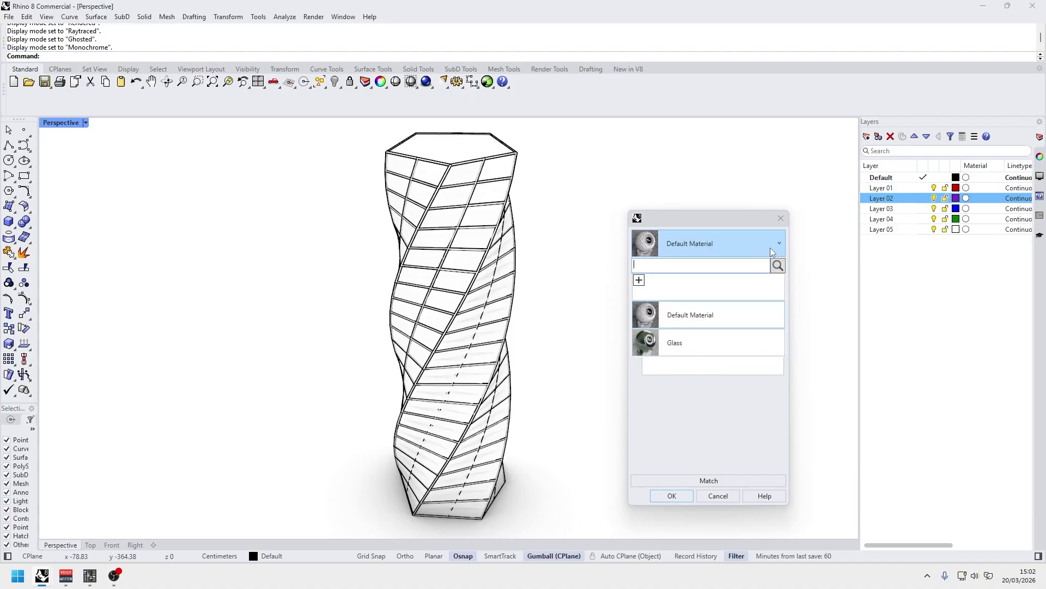
click(638, 280)
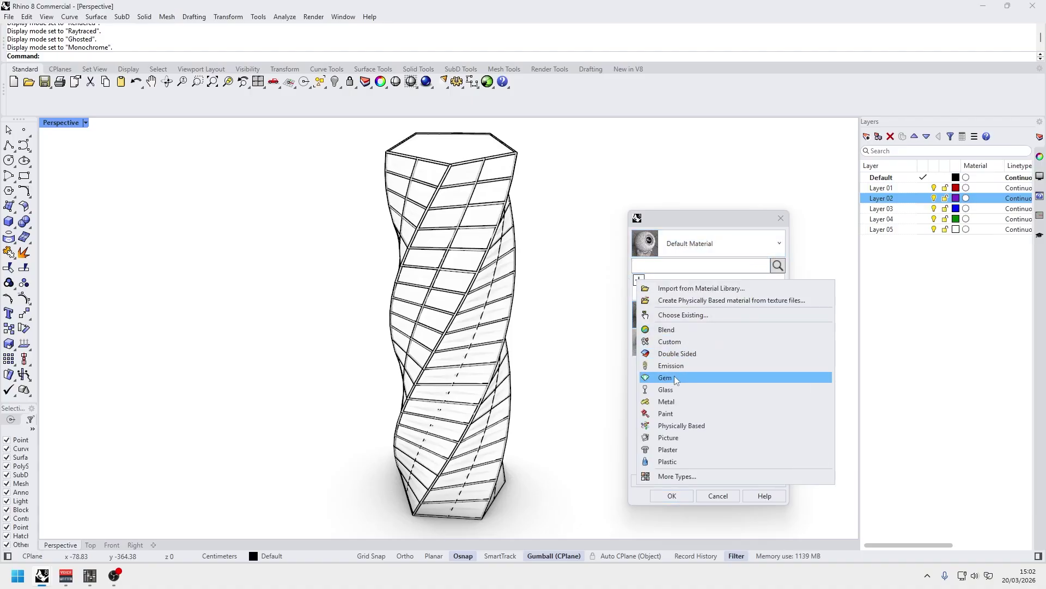
click(740, 232)
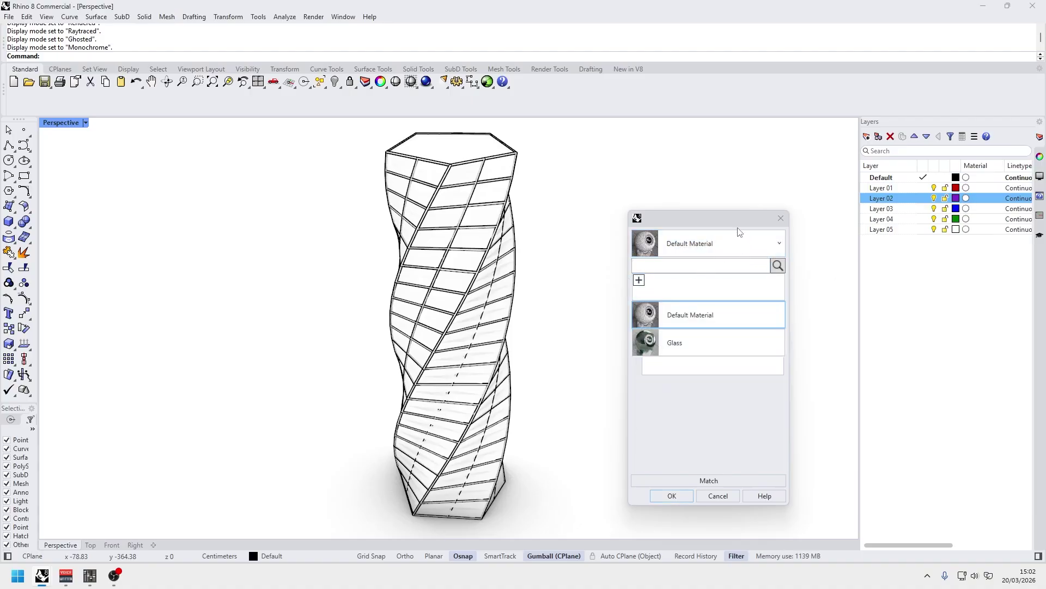
click(693, 343)
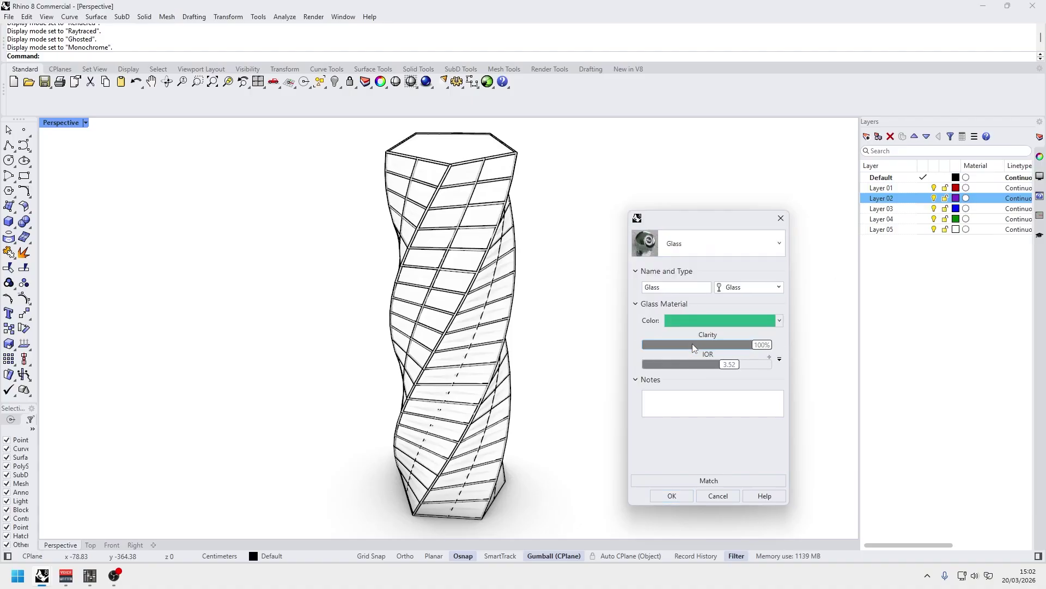
click(684, 496)
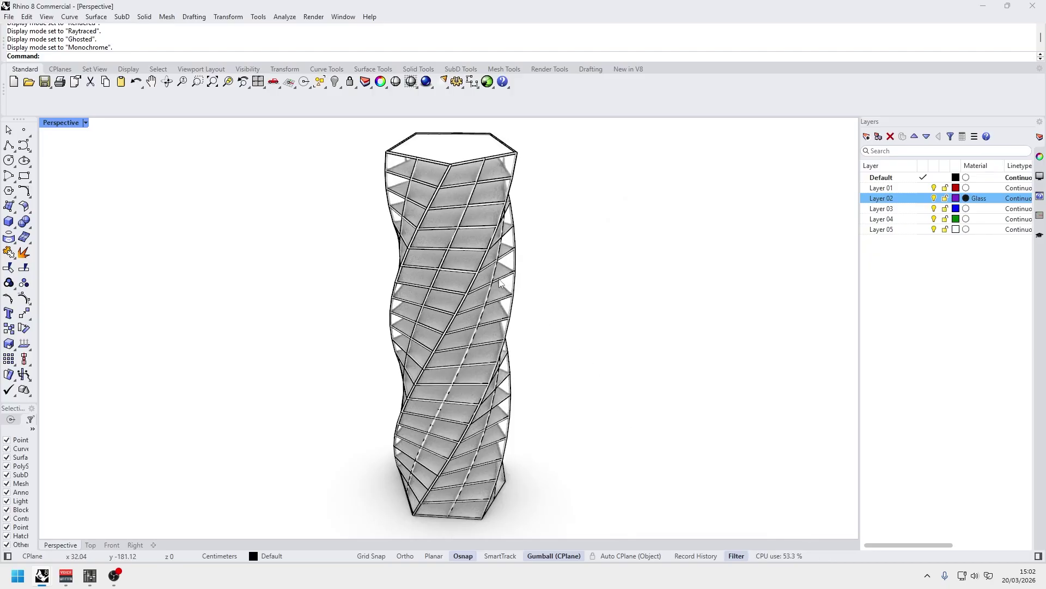
shift+right_drag(539, 294, 737, 323)
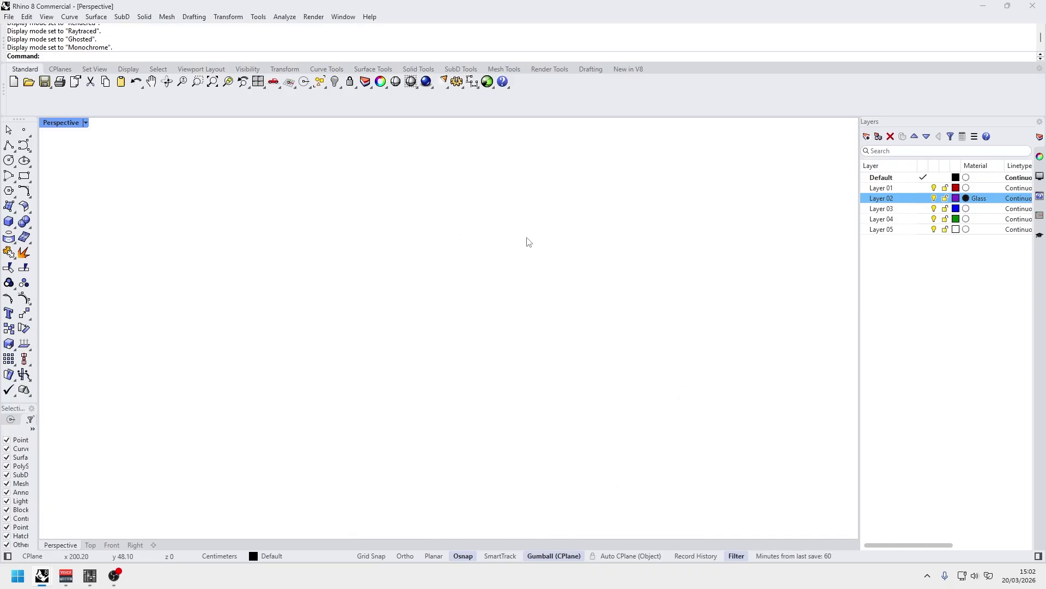
scroll(528, 239, down, 3)
scroll(710, 297, up, 2)
scroll(703, 295, up, 2)
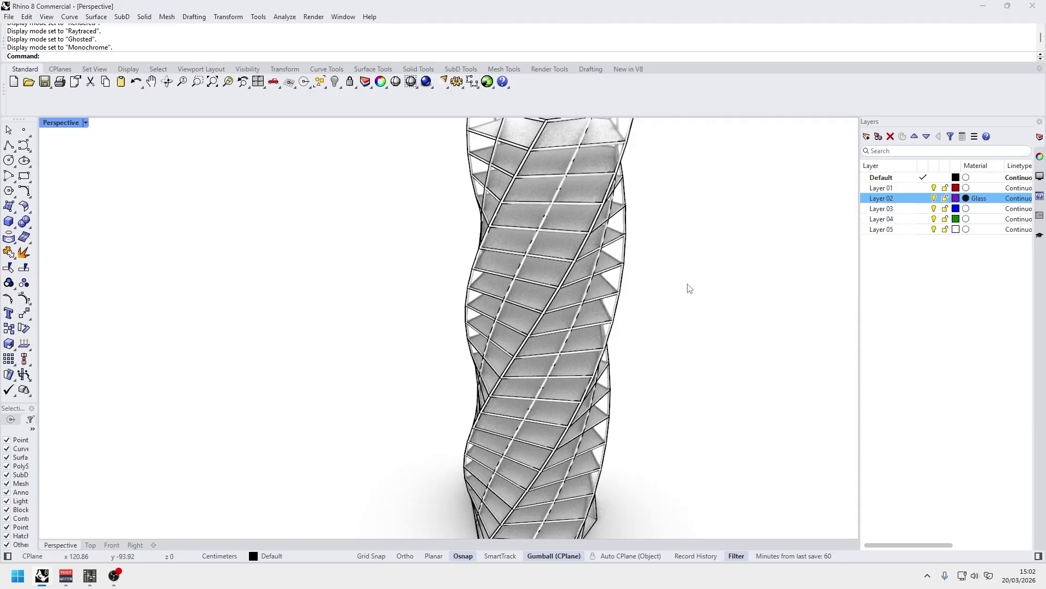
scroll(684, 290, down, 4)
shift+right_drag(685, 289, 549, 296)
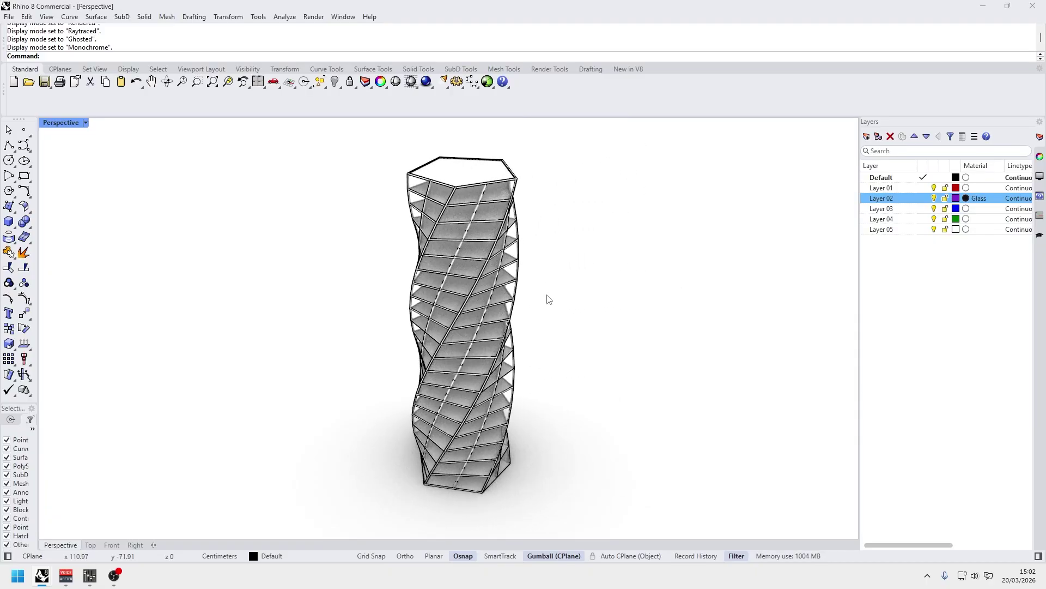